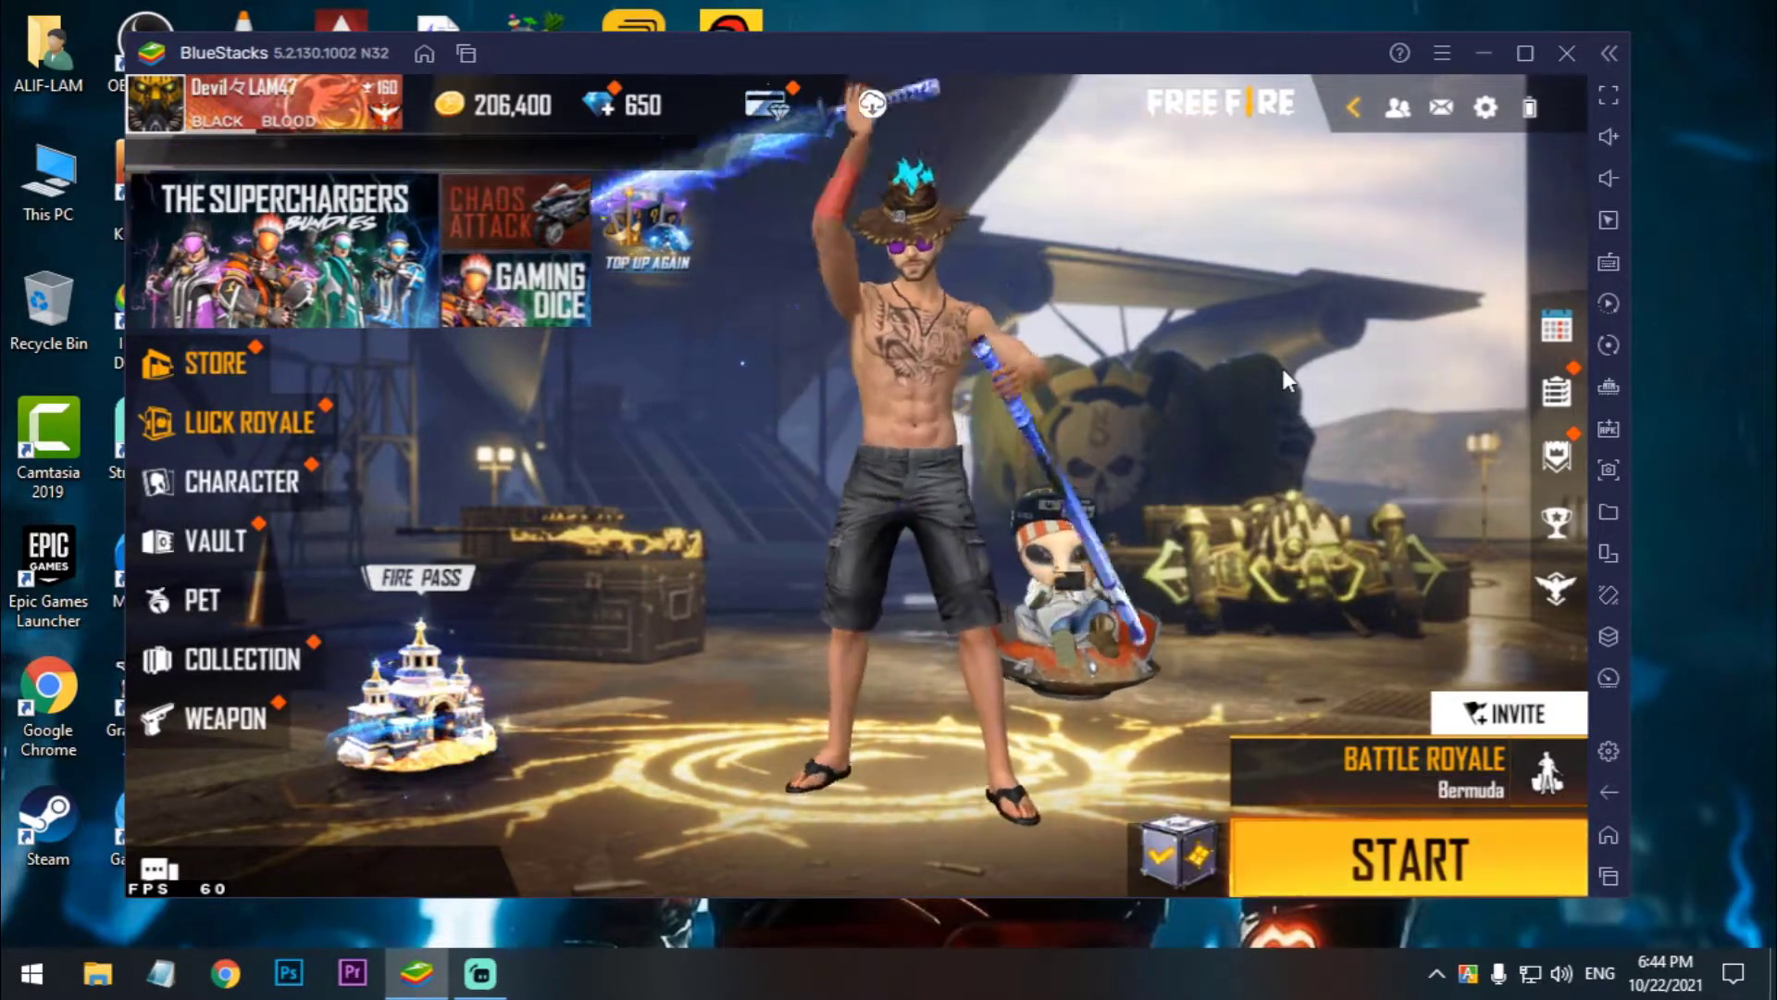
{"action": "mouse_move", "coordinate": [833, 57]}
{"action": "left_mouse_down"}
{"action": "mouse_move", "coordinate": [885, 55]}
{"action": "mouse_move", "coordinate": [862, 56]}
{"action": "left_mouse_up"}
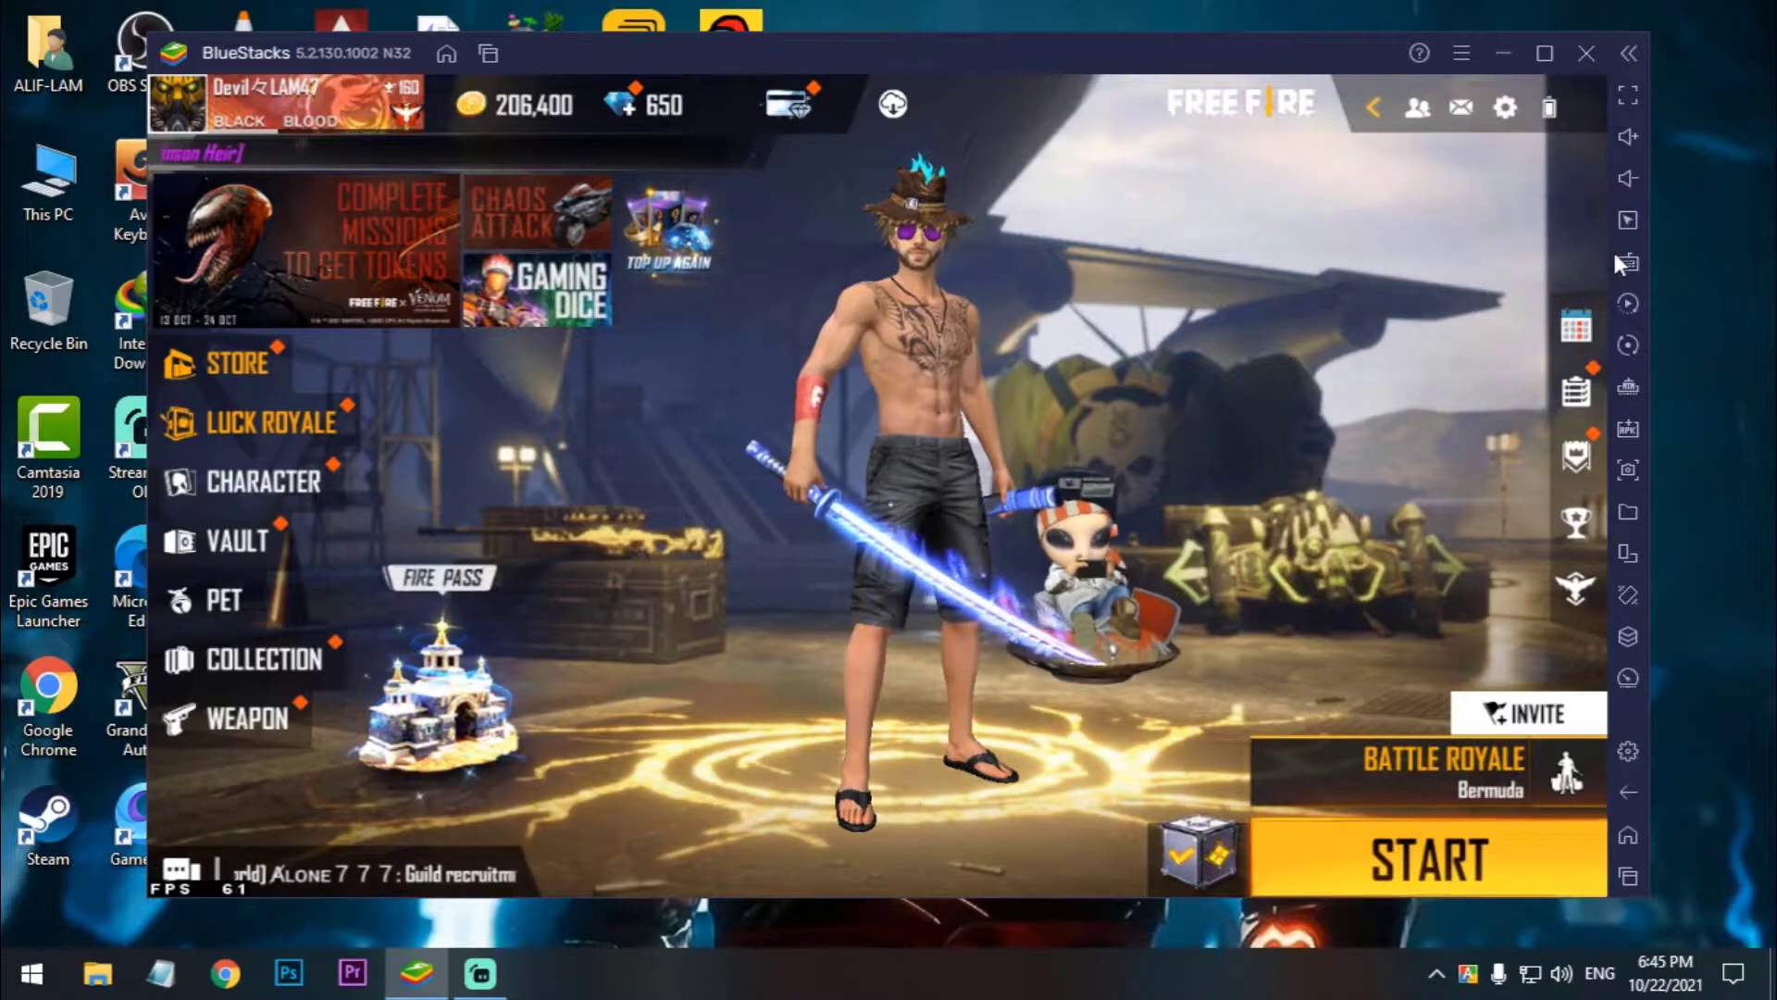
{"action": "left_click", "coordinate": [1618, 262]}
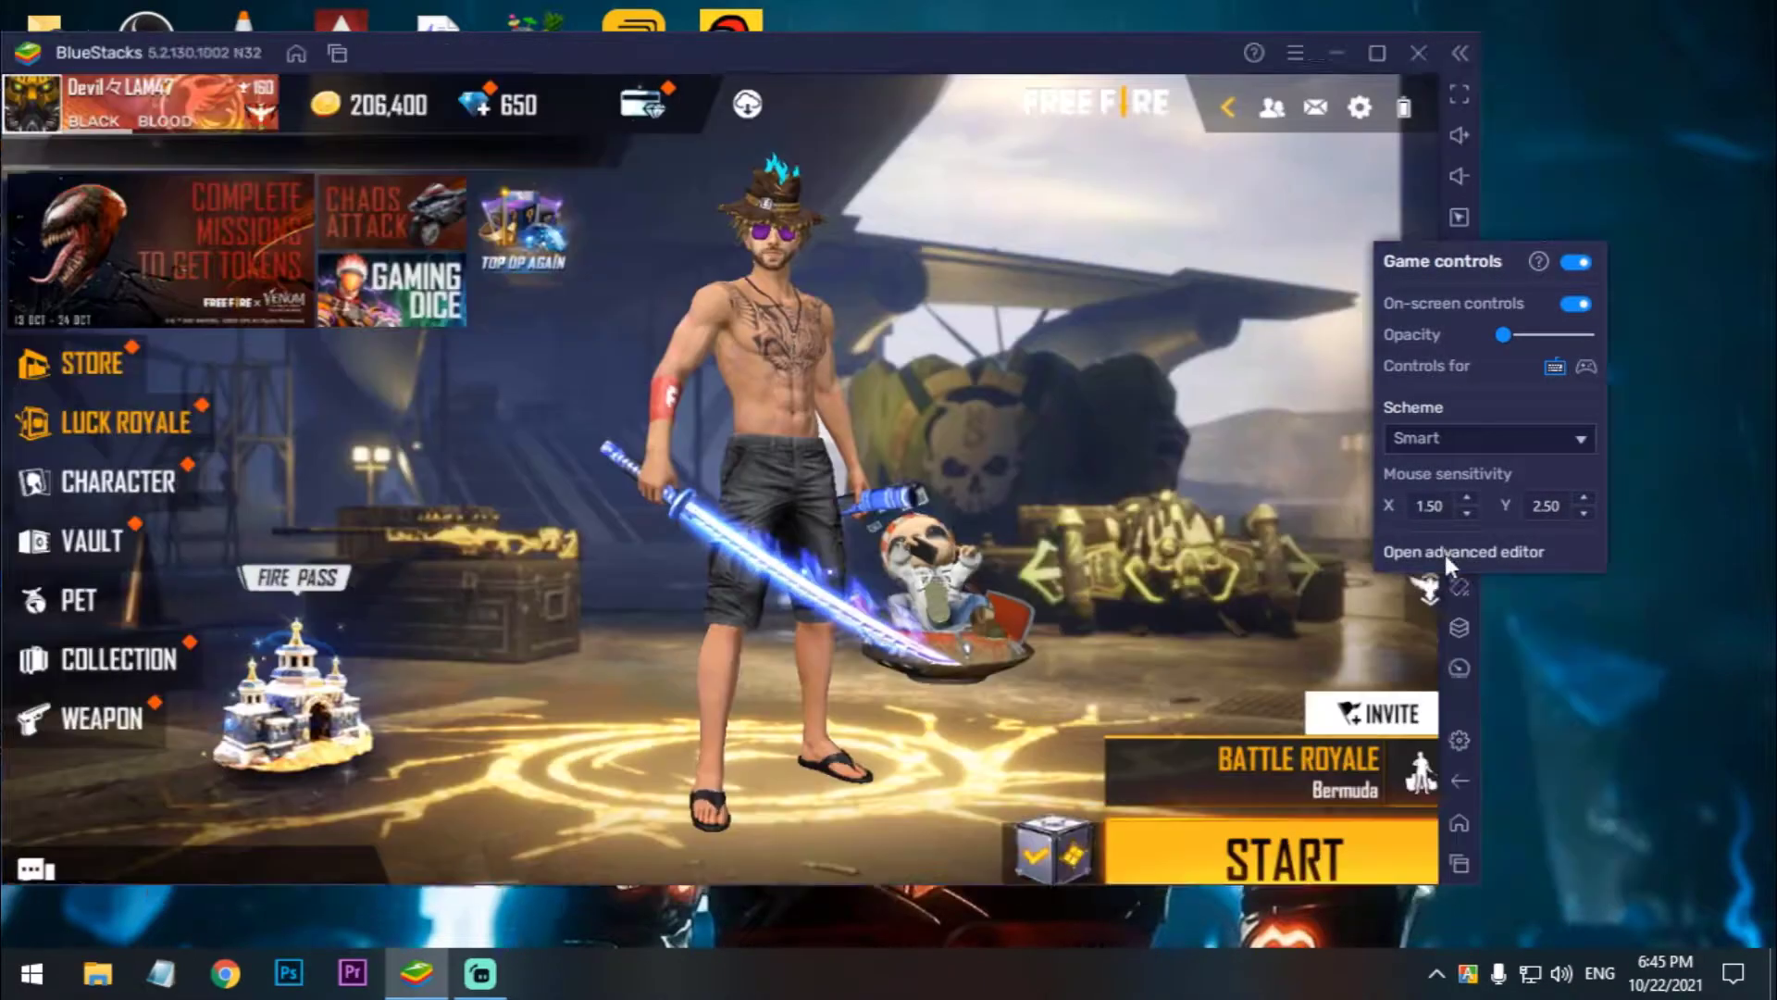
{"action": "left_click", "coordinate": [1447, 555]}
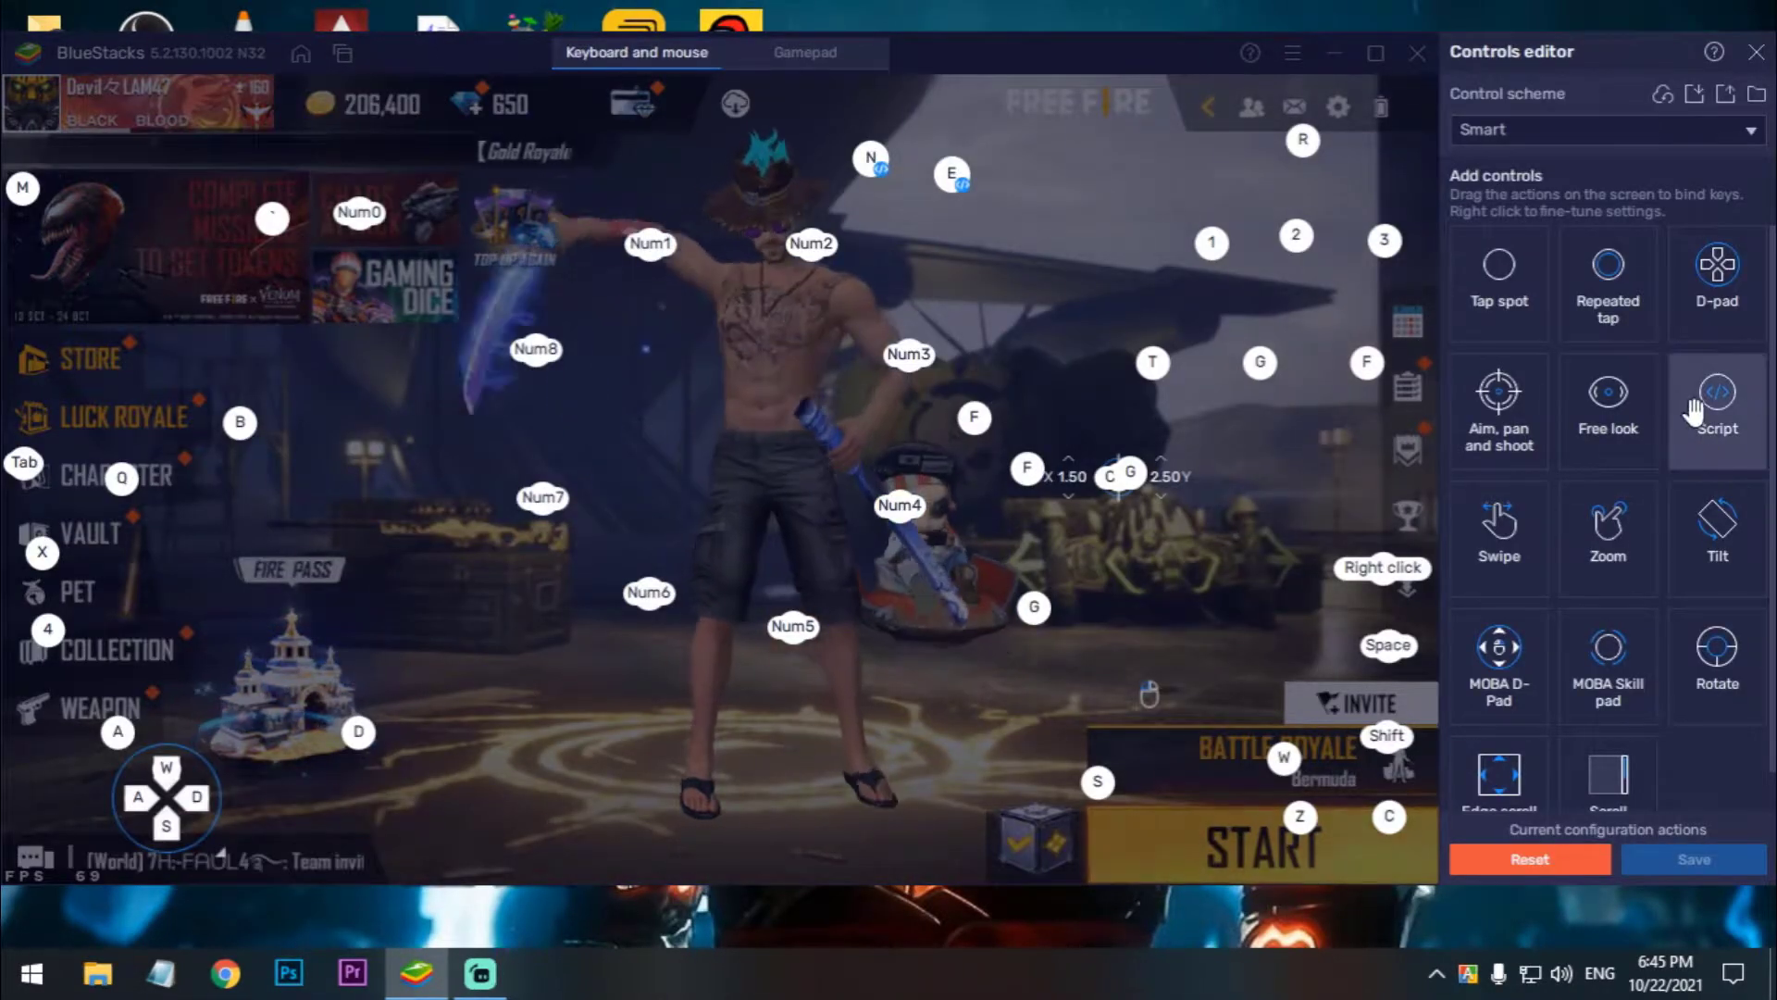
{"action": "left_click_drag", "start_coordinate": [1690, 407], "coordinate": [1094, 238]}
{"action": "left_click", "coordinate": [1113, 219]}
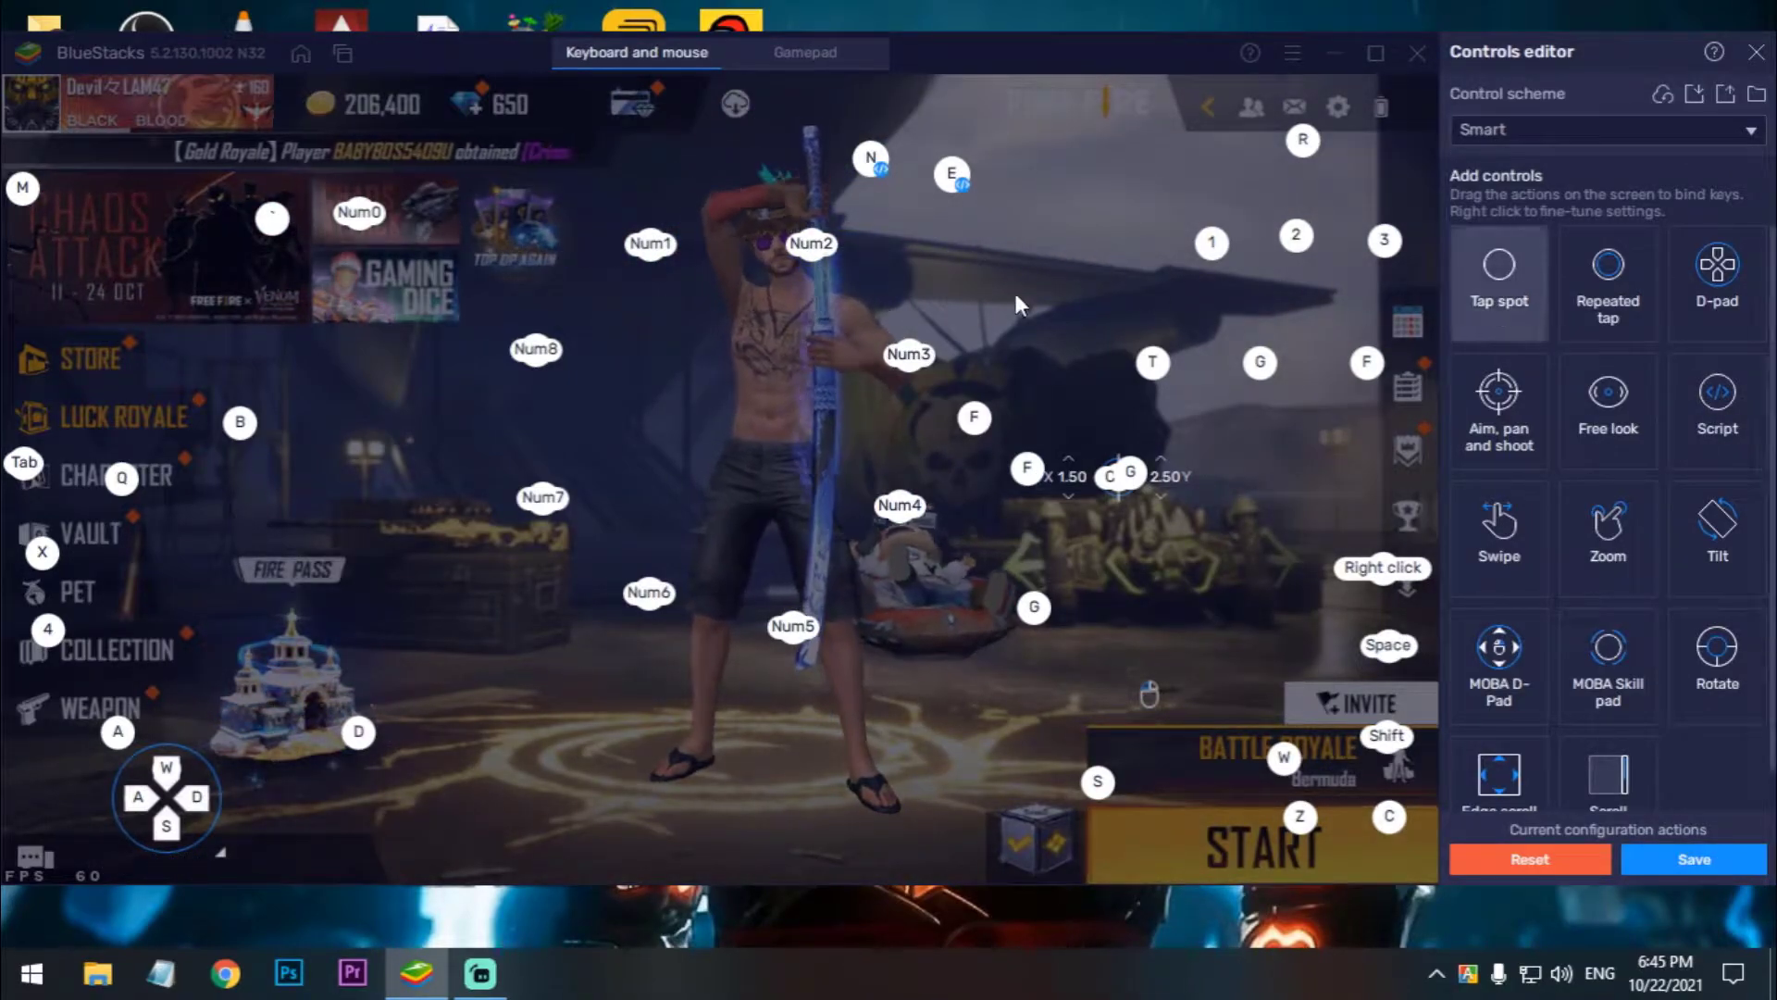
{"action": "left_click", "coordinate": [1749, 60]}
{"action": "left_click", "coordinate": [1019, 516]}
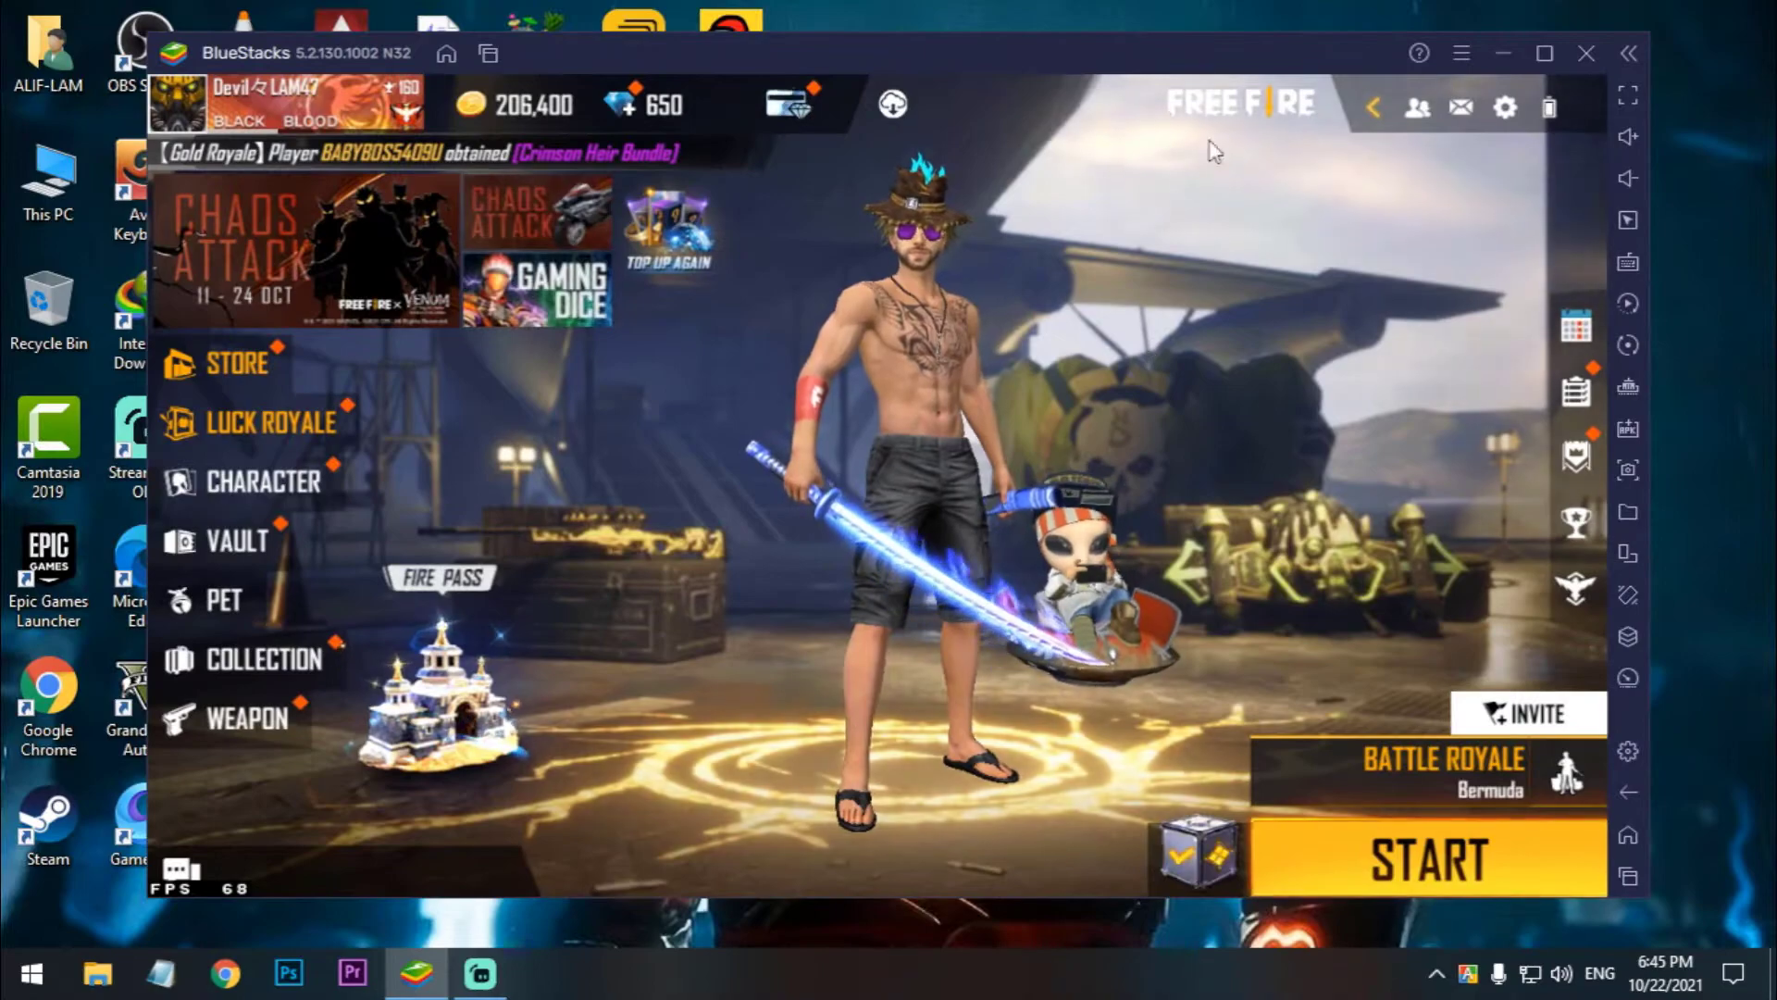
Minimize the emulator window to reveal the desktop.
{"action": "mouse_move", "coordinate": [1064, 57]}
{"action": "left_mouse_down"}
{"action": "mouse_move", "coordinate": [1285, 58]}
{"action": "mouse_move", "coordinate": [1070, 63]}
{"action": "left_mouse_up"}
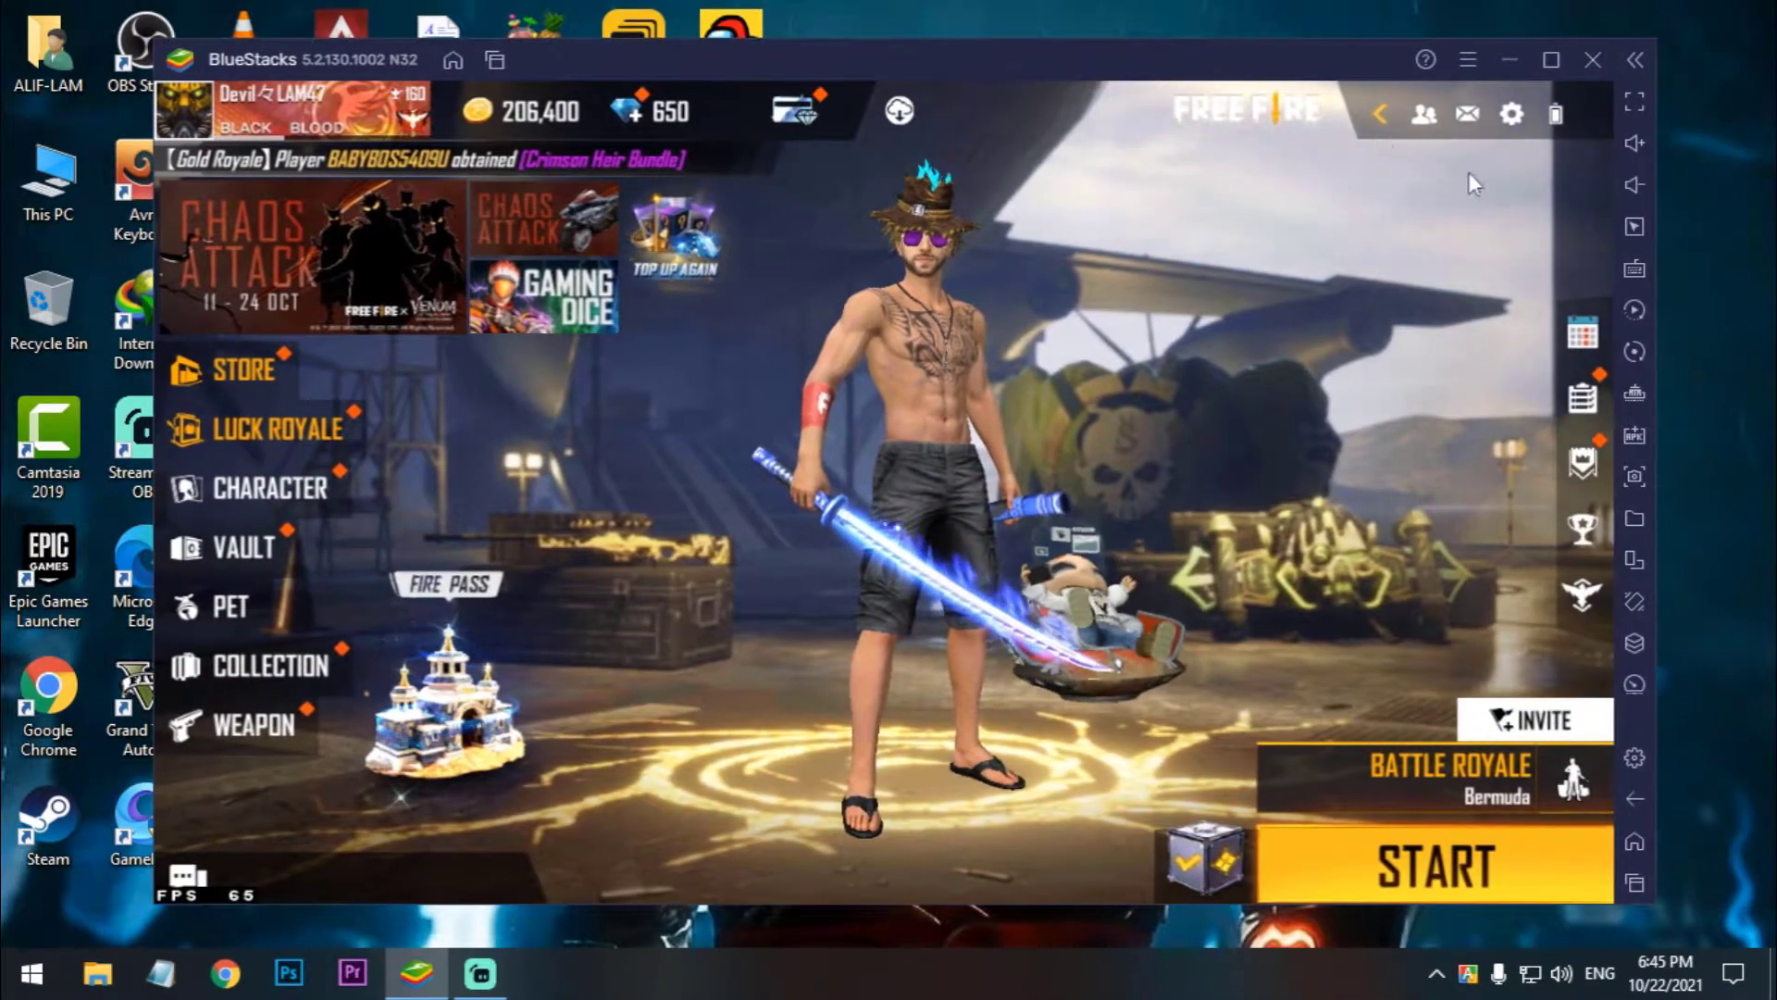
{"action": "left_click", "coordinate": [1510, 61]}
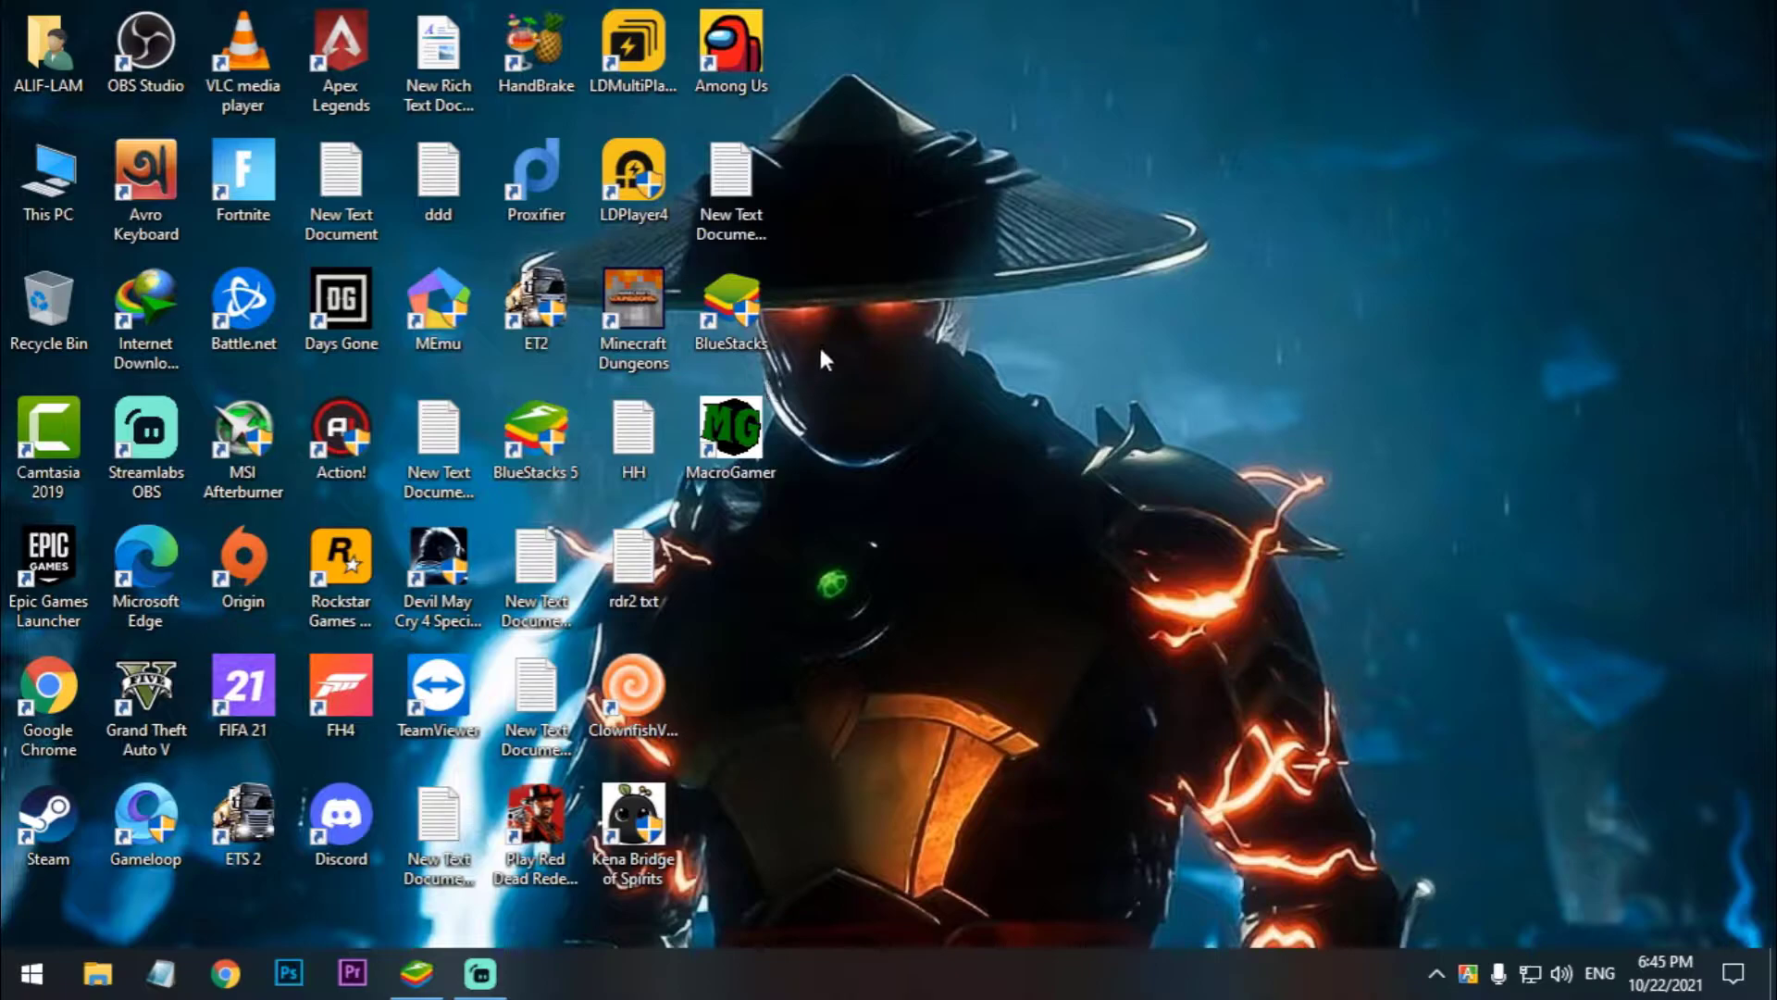
{"action": "left_click_drag", "start_coordinate": [867, 377], "coordinate": [703, 505]}
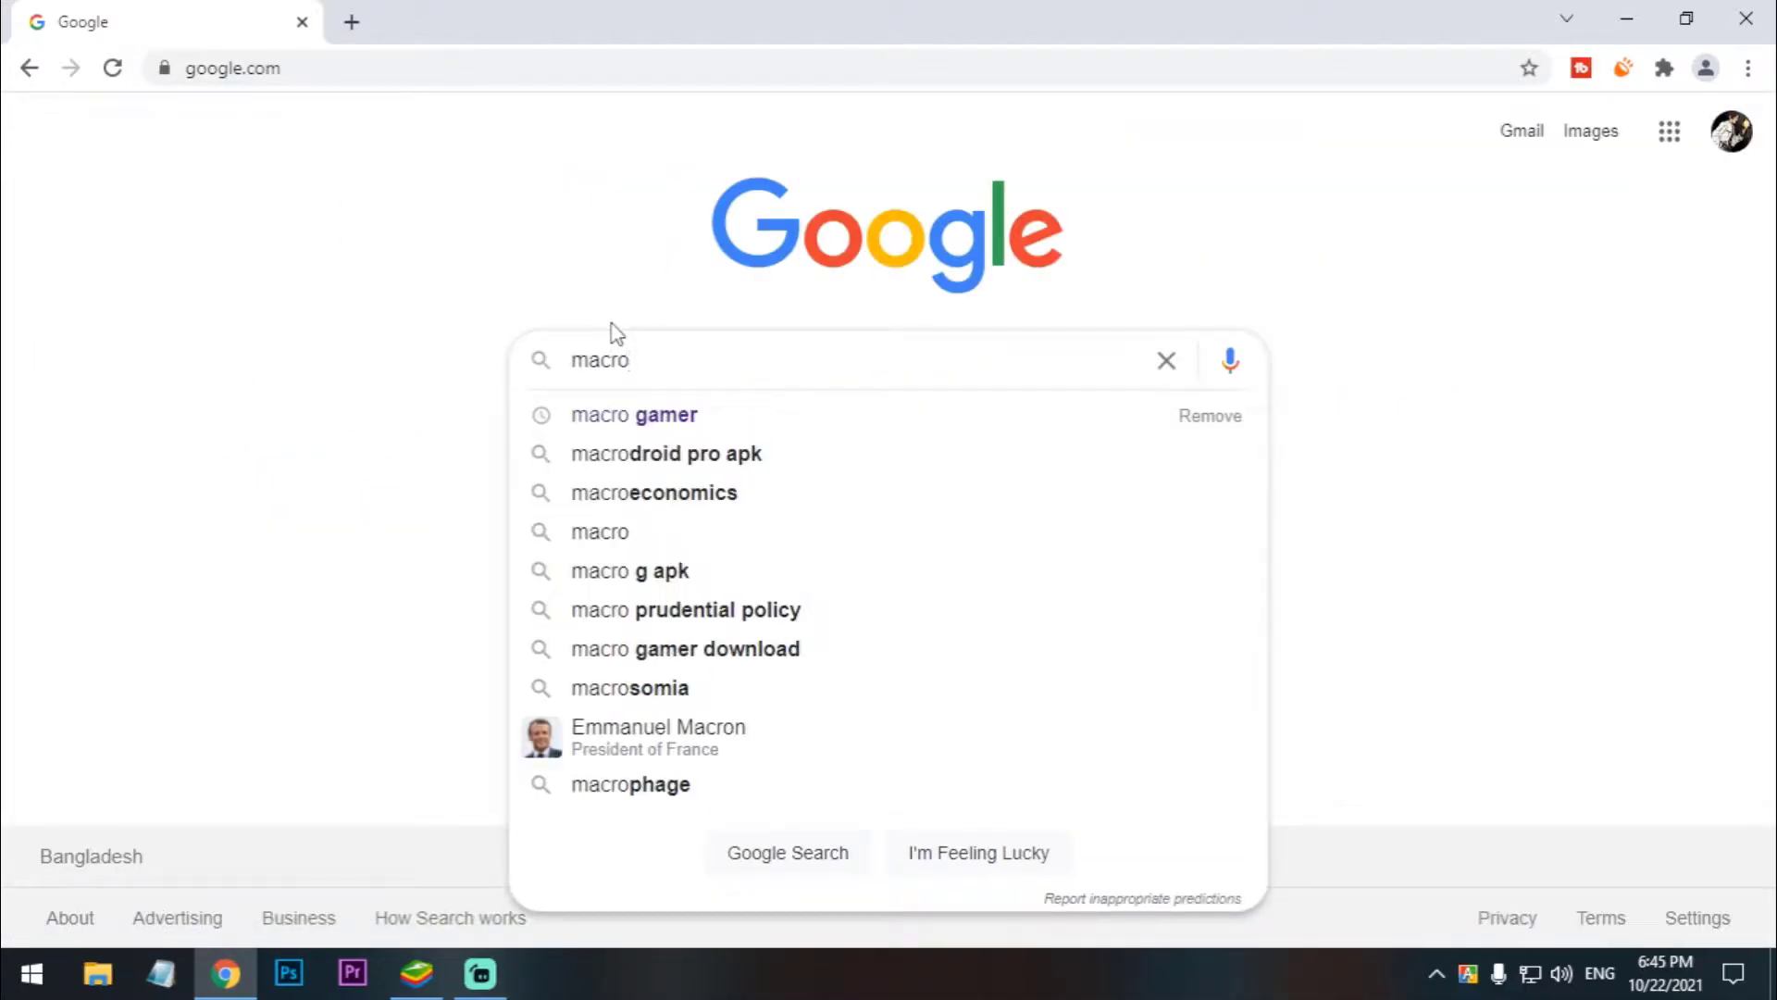
Search Google for "macro gamer", open the itoady.com MacroGamer page and examine its version 2.7.5 download options and web address.
{"action": "key", "text": "Down"}
{"action": "key", "text": "Return"}
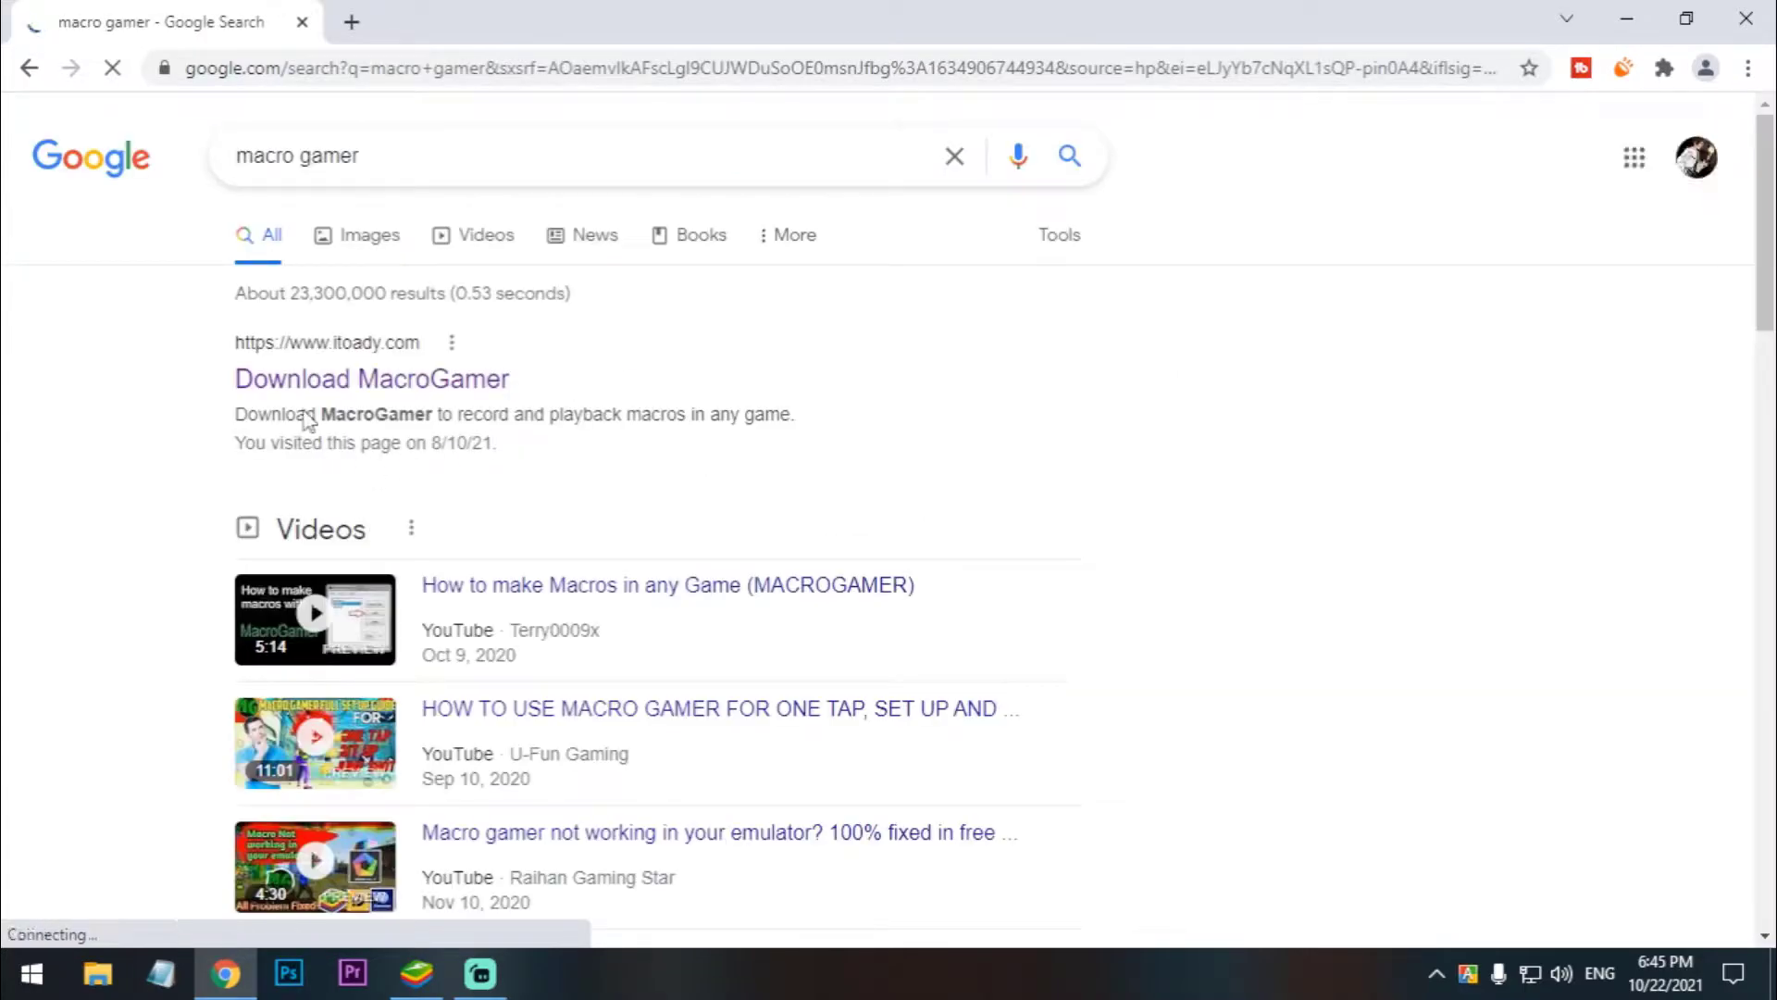
{"action": "left_click", "coordinate": [329, 386]}
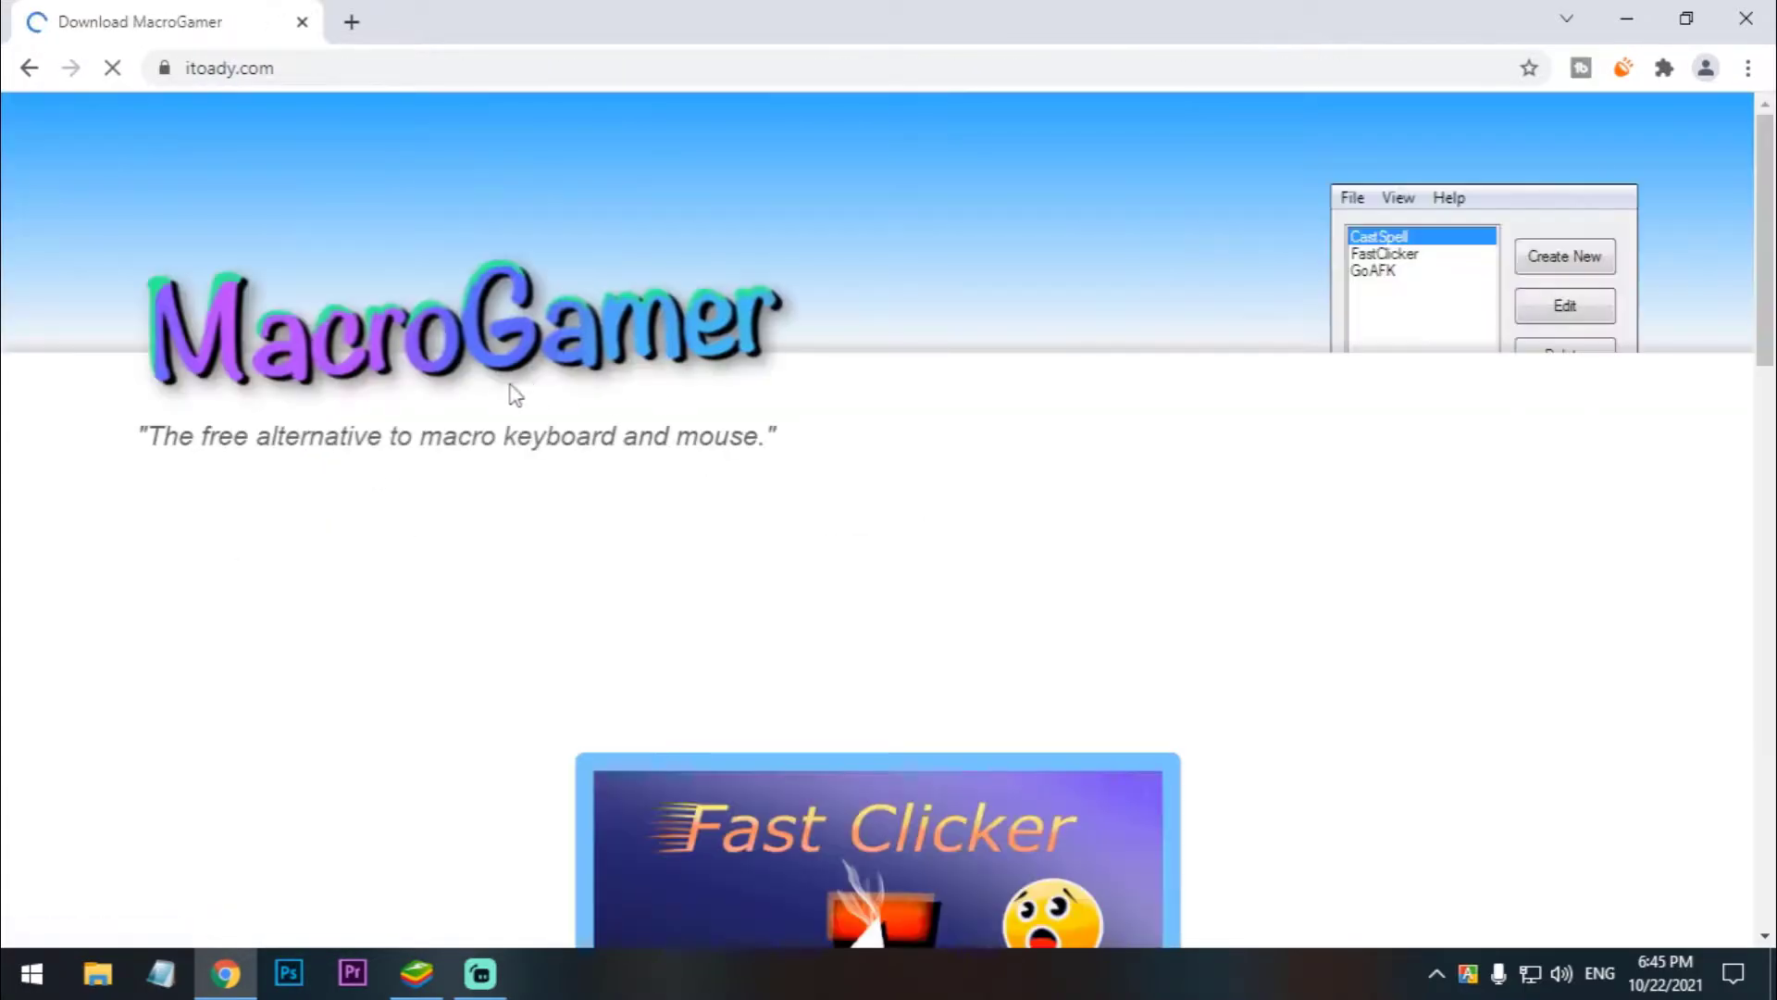
{"action": "left_click_drag", "start_coordinate": [1773, 182], "coordinate": [1735, 552]}
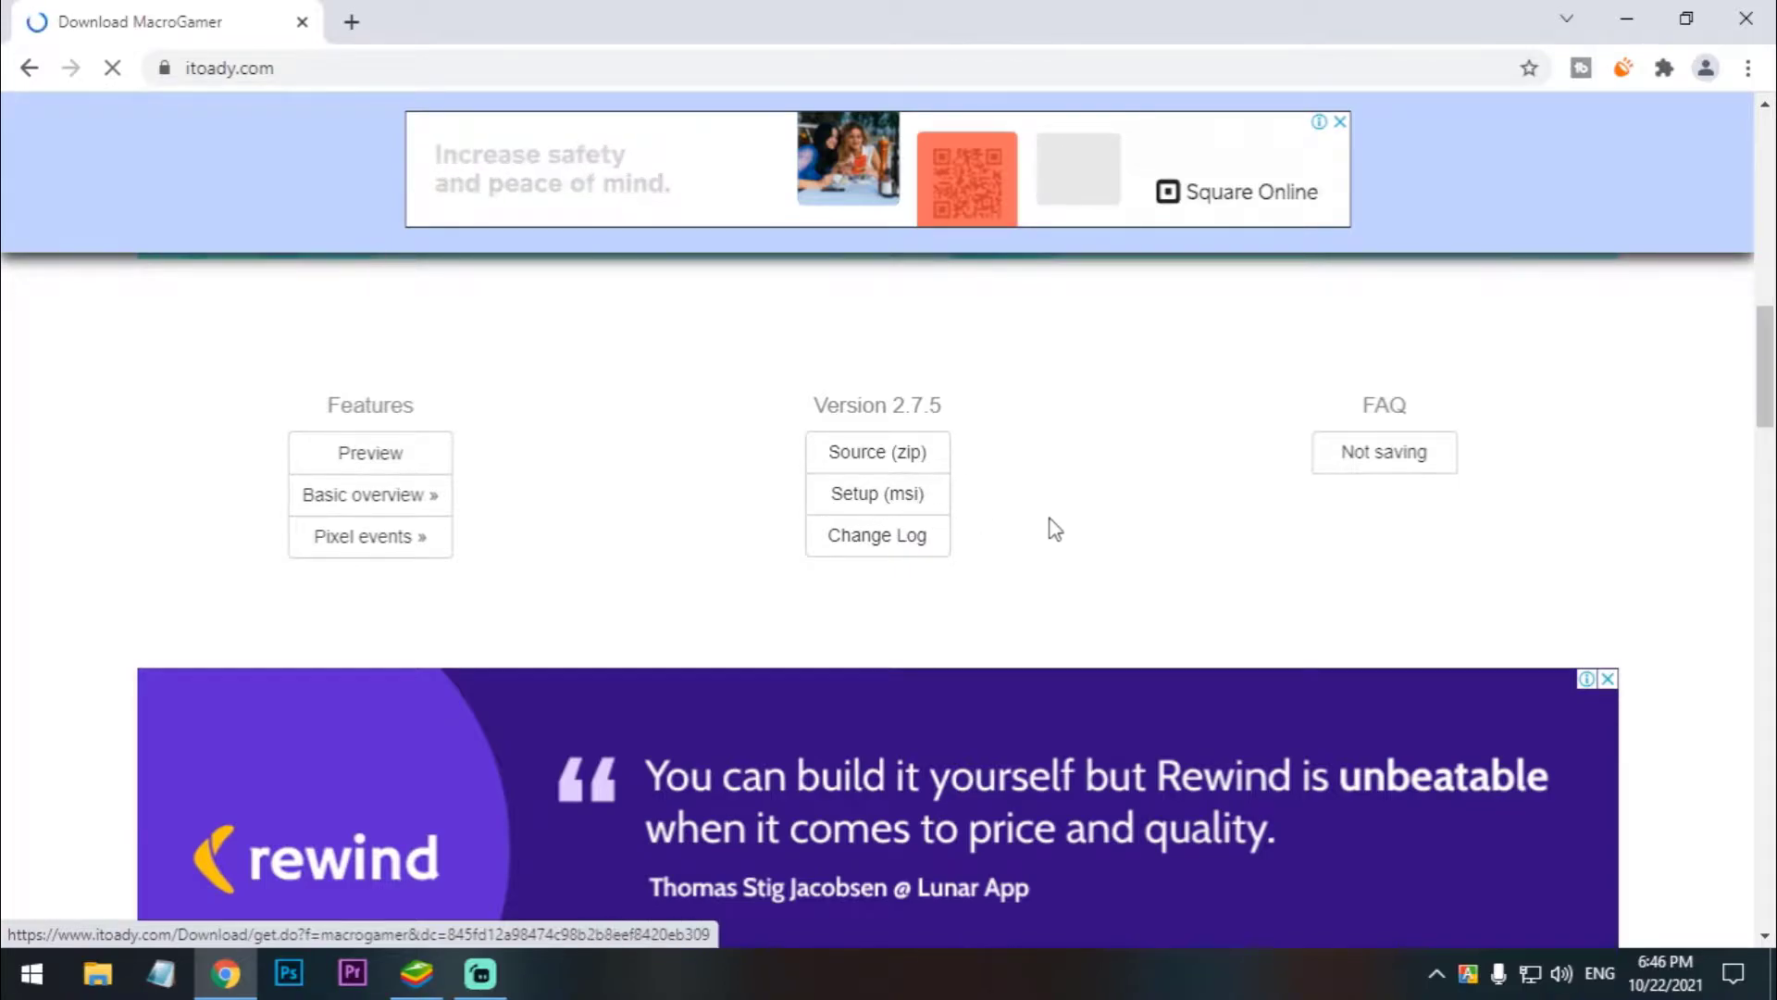
{"action": "scroll", "coordinate": [925, 371], "scroll_direction": "up", "scroll_amount": 12}
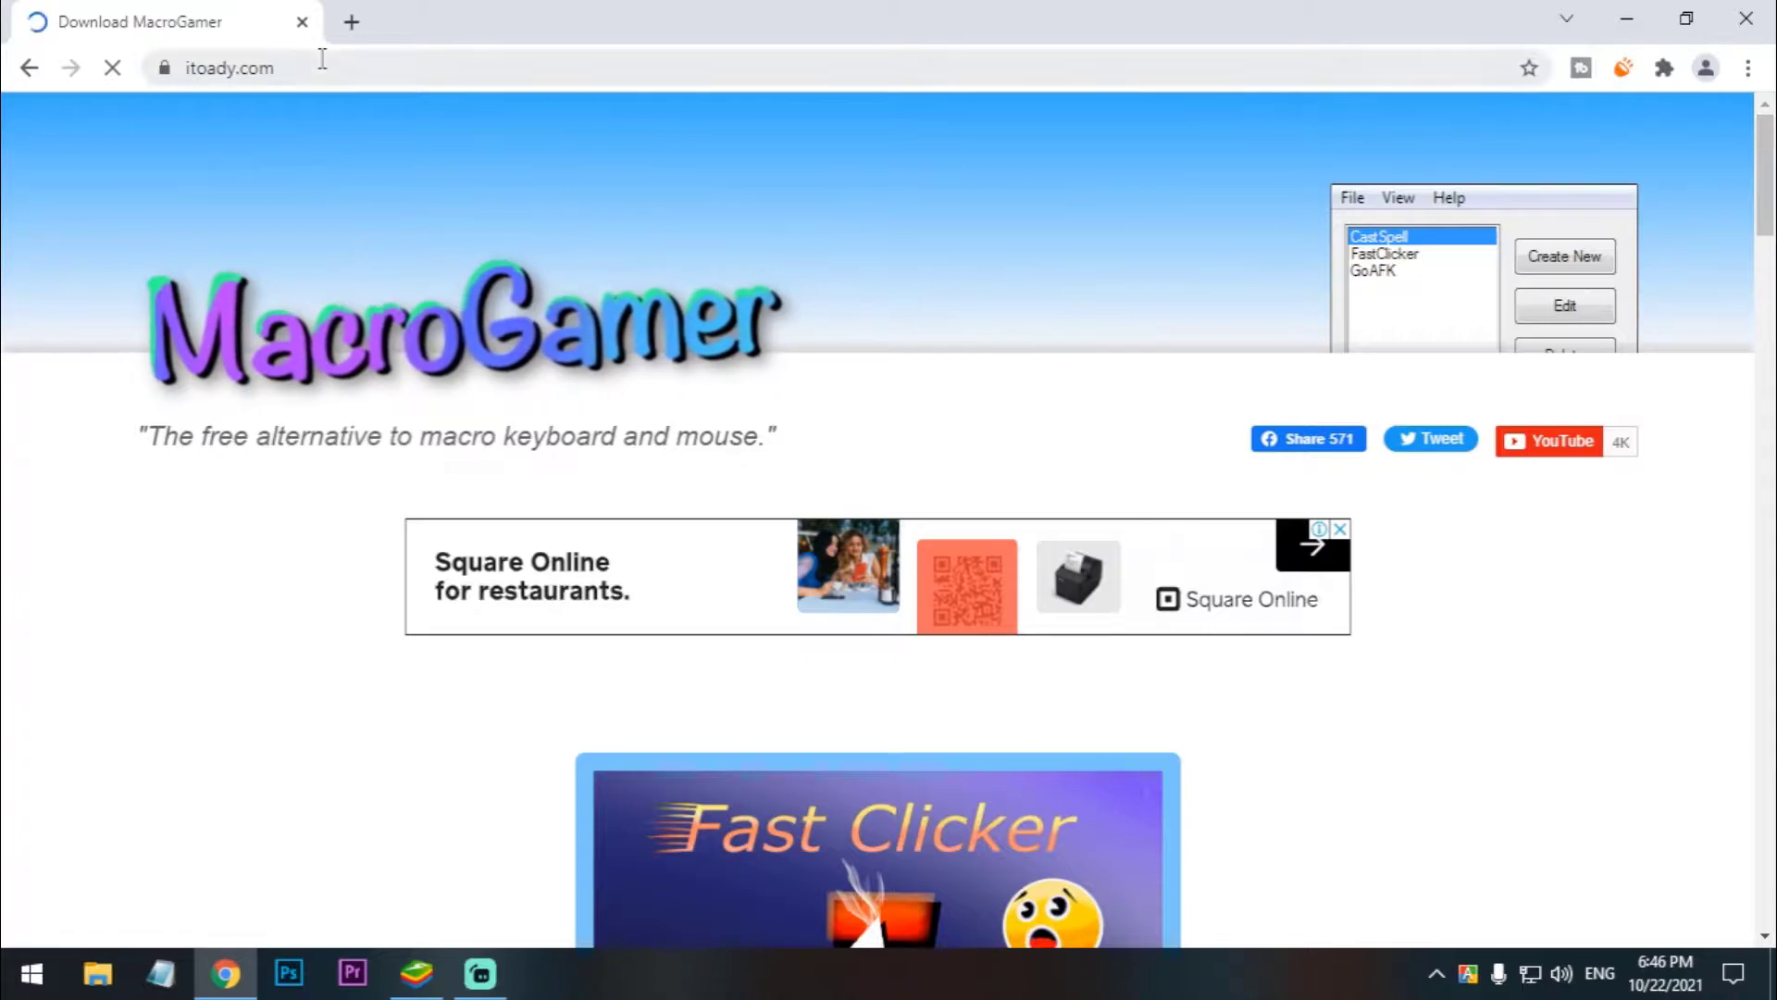
{"action": "left_click", "coordinate": [390, 68]}
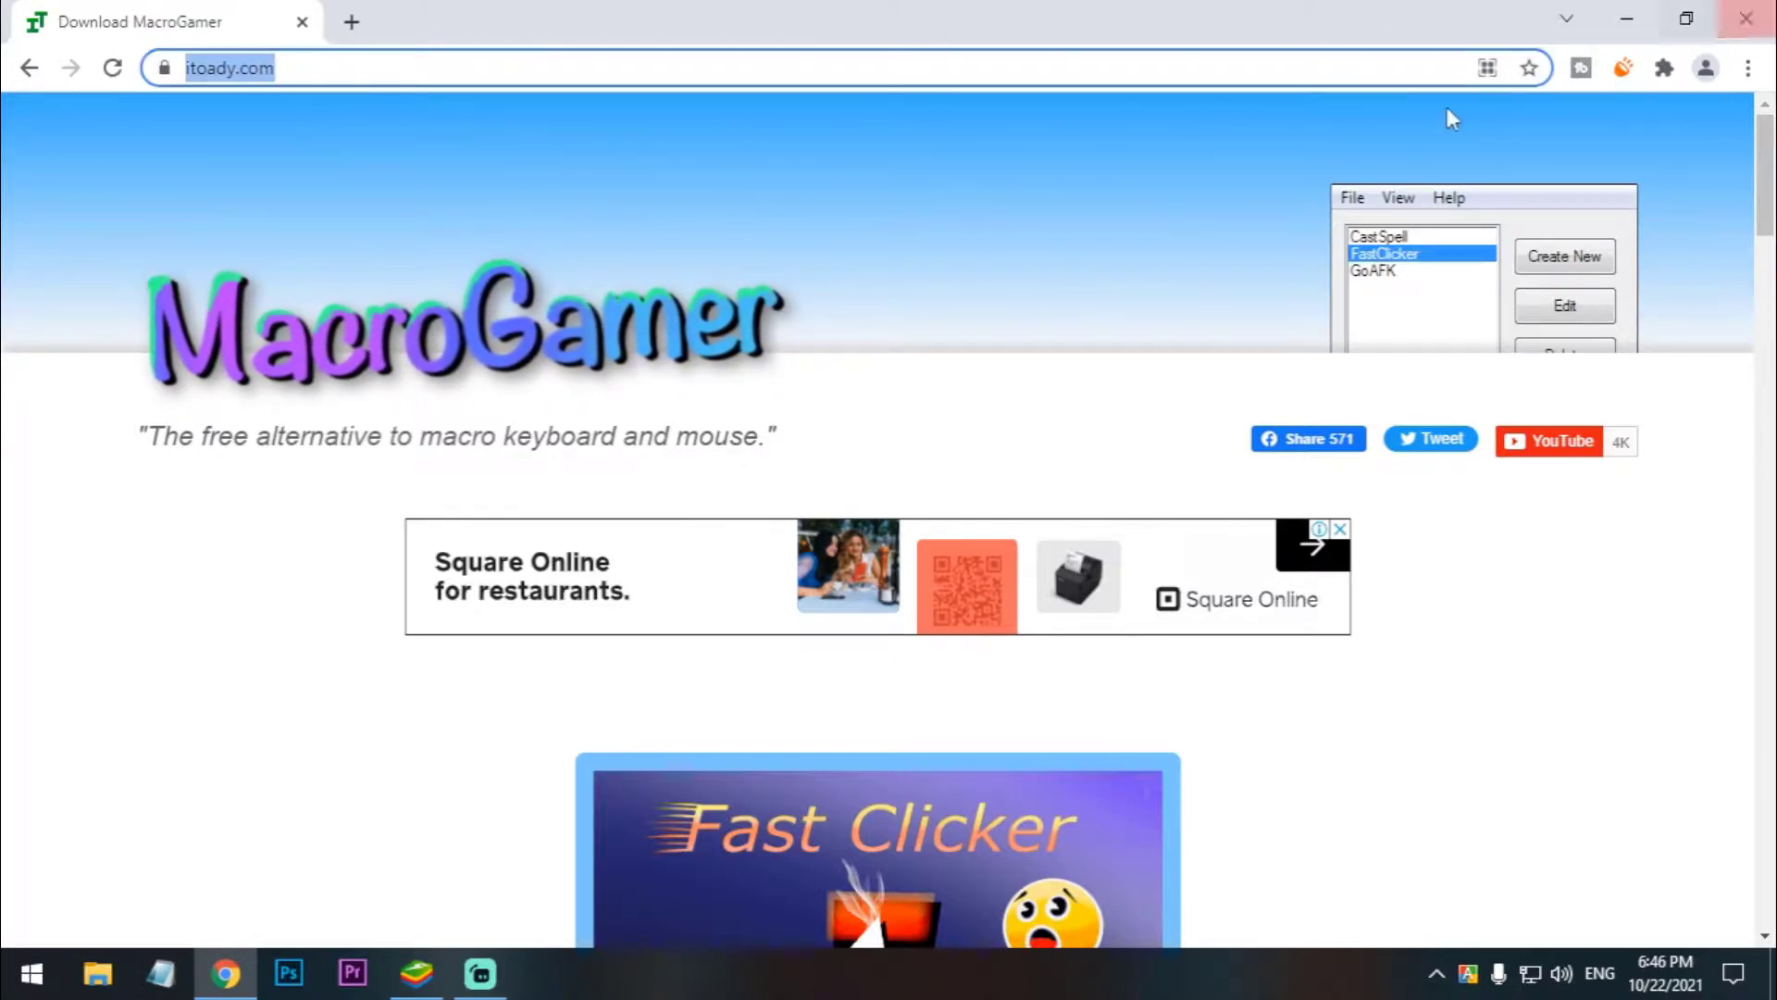
Close the browser and run MacroGamer from the desktop as administrator.
{"action": "left_click", "coordinate": [1746, 19]}
{"action": "right_click", "coordinate": [1035, 269]}
{"action": "left_click", "coordinate": [717, 435]}
{"action": "right_click", "coordinate": [734, 440]}
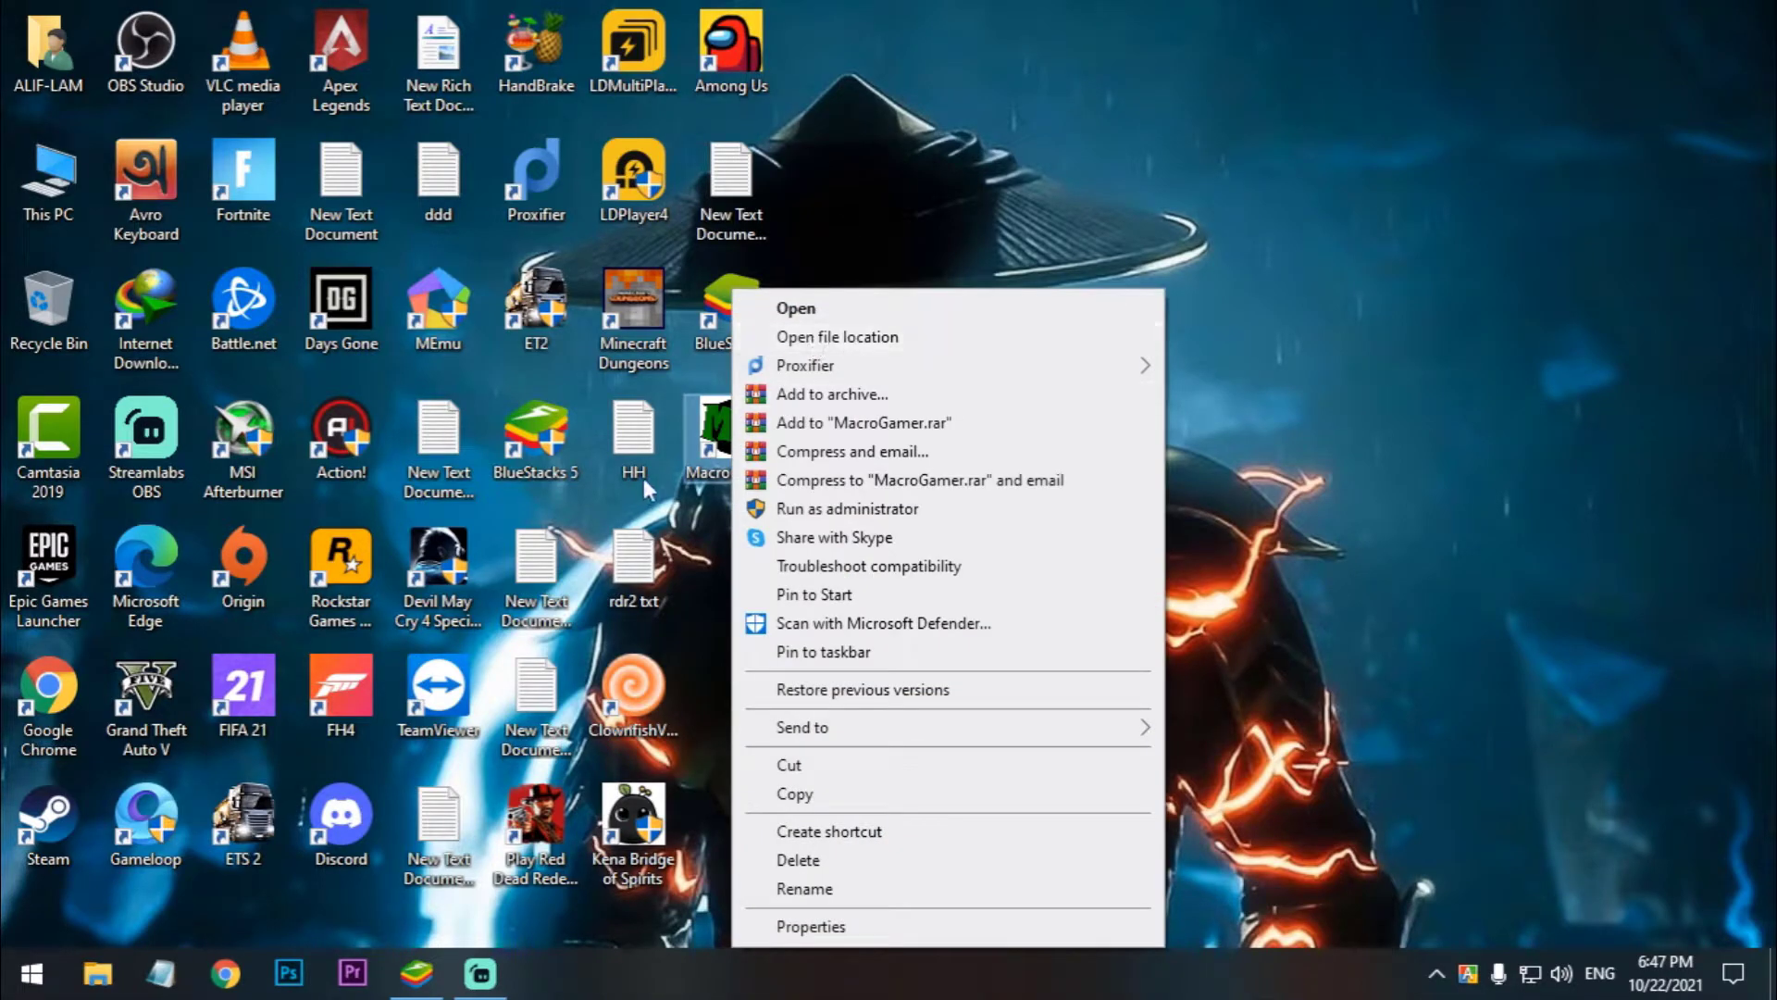
{"action": "left_click", "coordinate": [865, 509]}
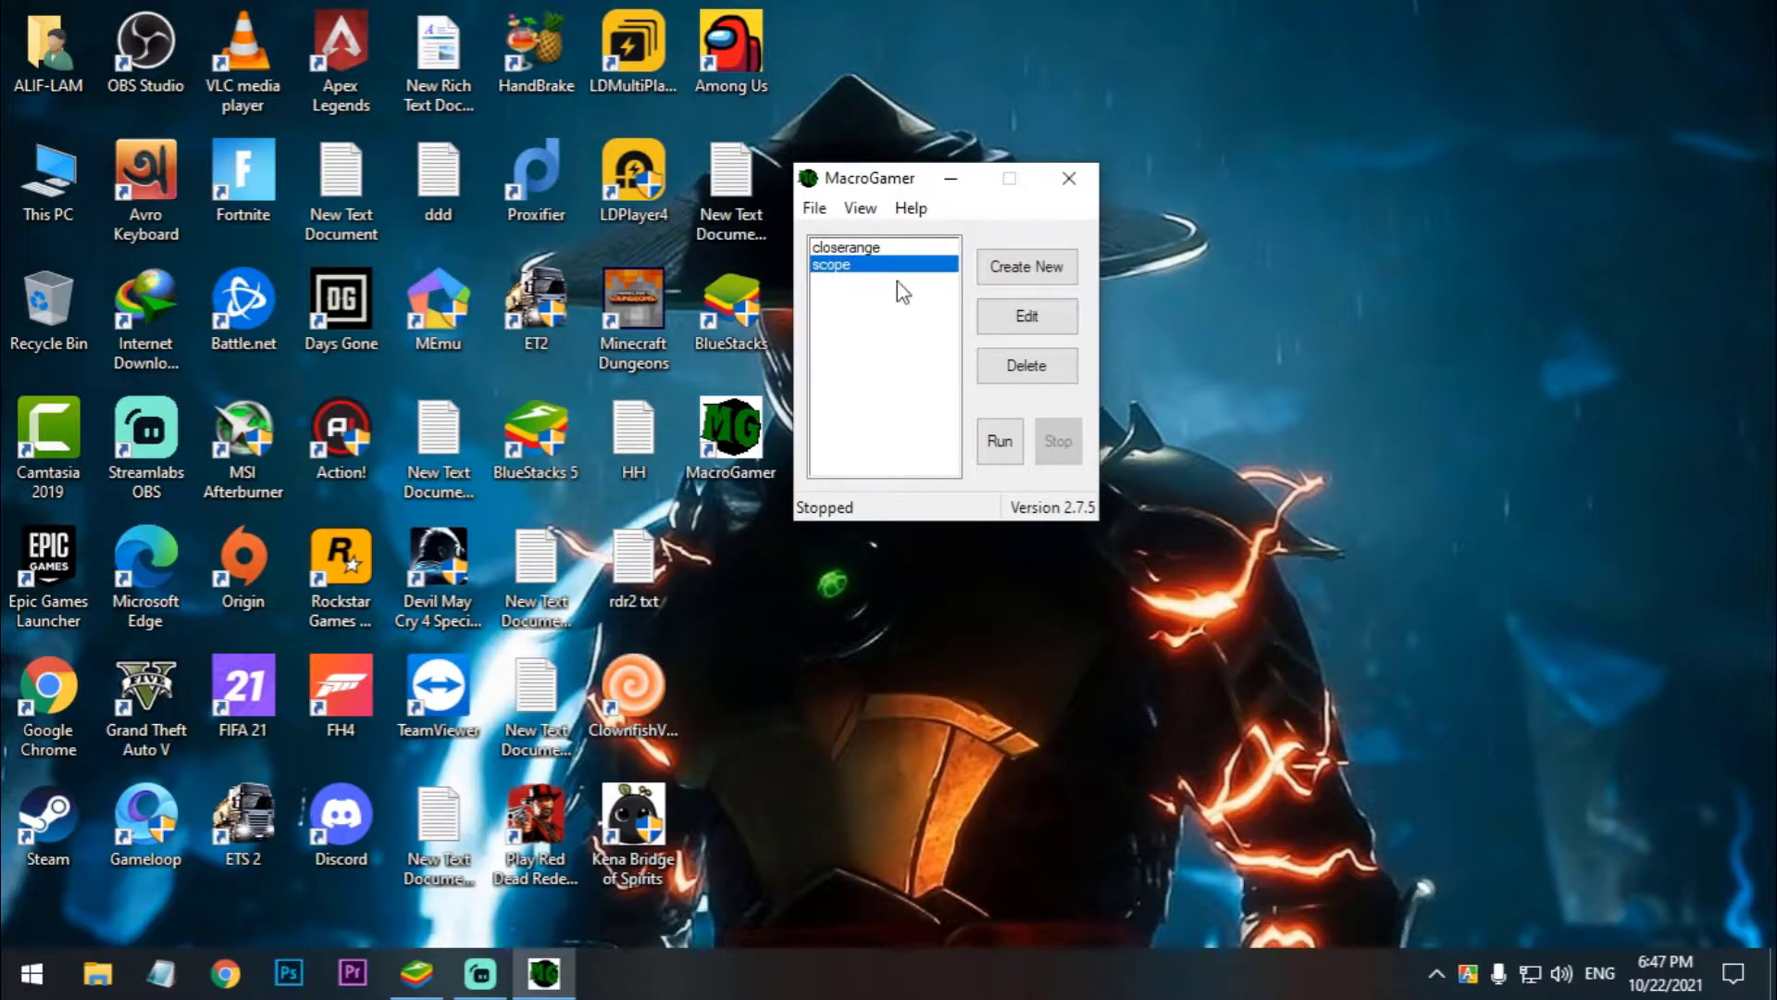
Switch to BlueStacks, select Training as the Free Fire game mode and start matching.
{"action": "left_click", "coordinate": [416, 973]}
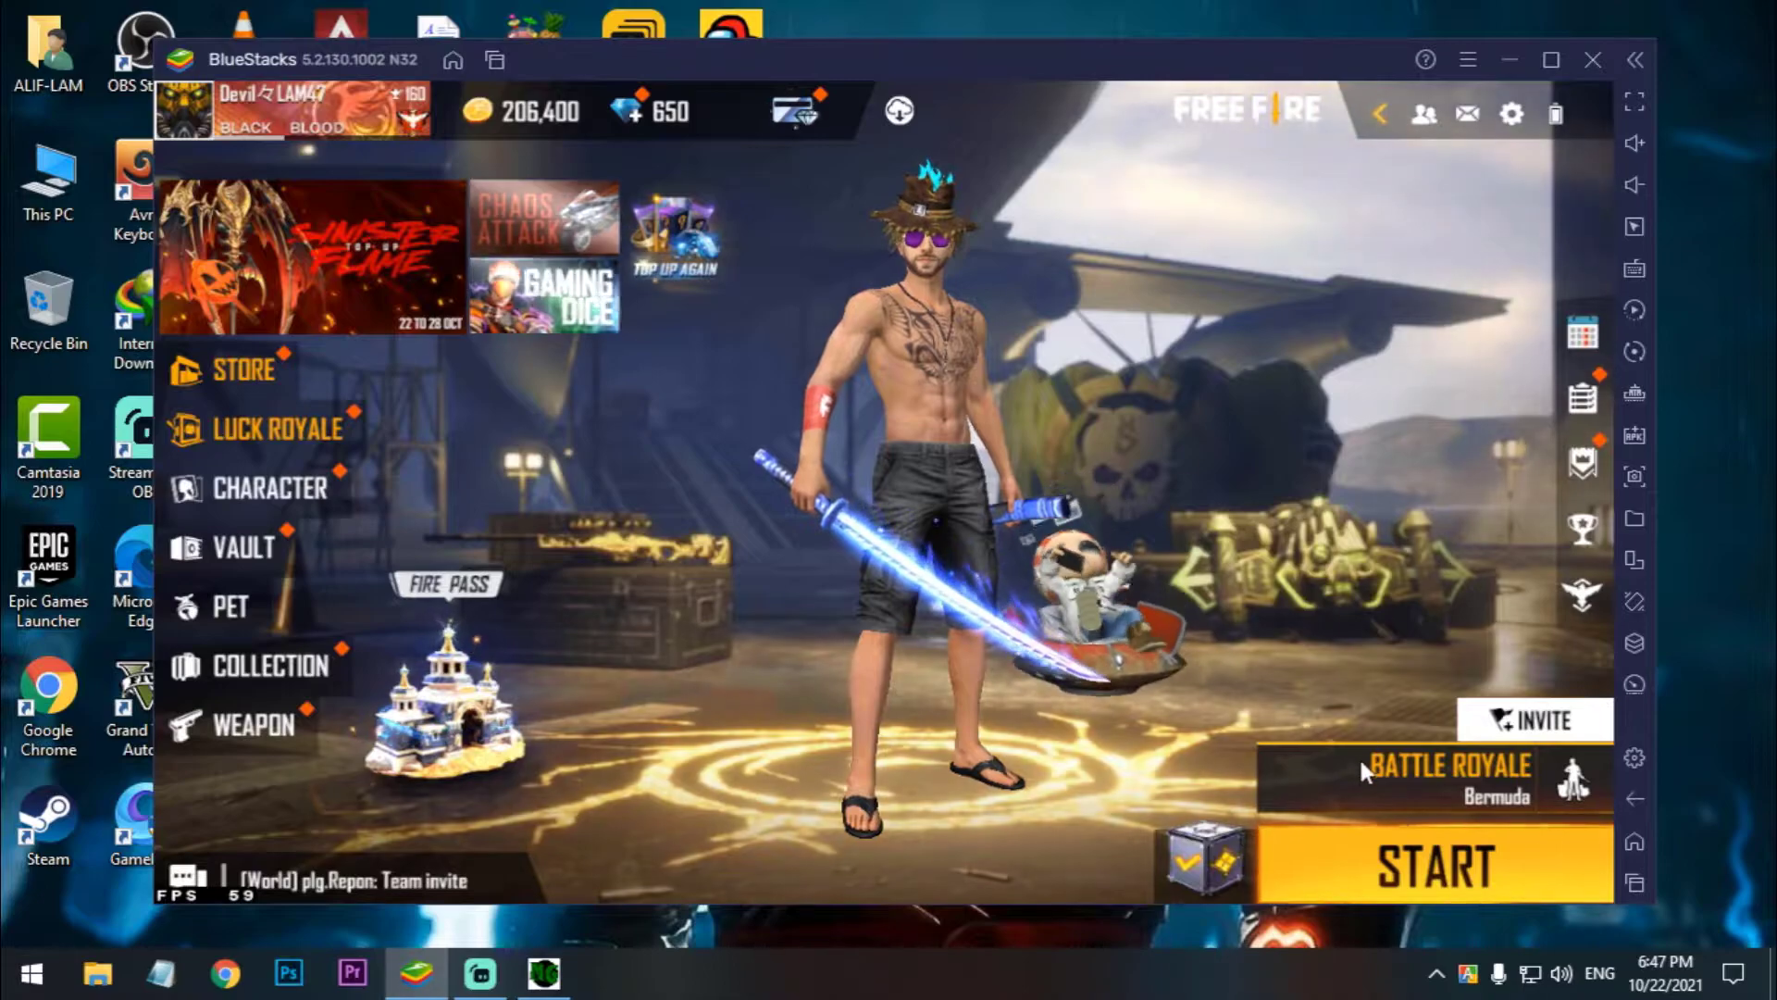
{"action": "left_click", "coordinate": [1451, 773]}
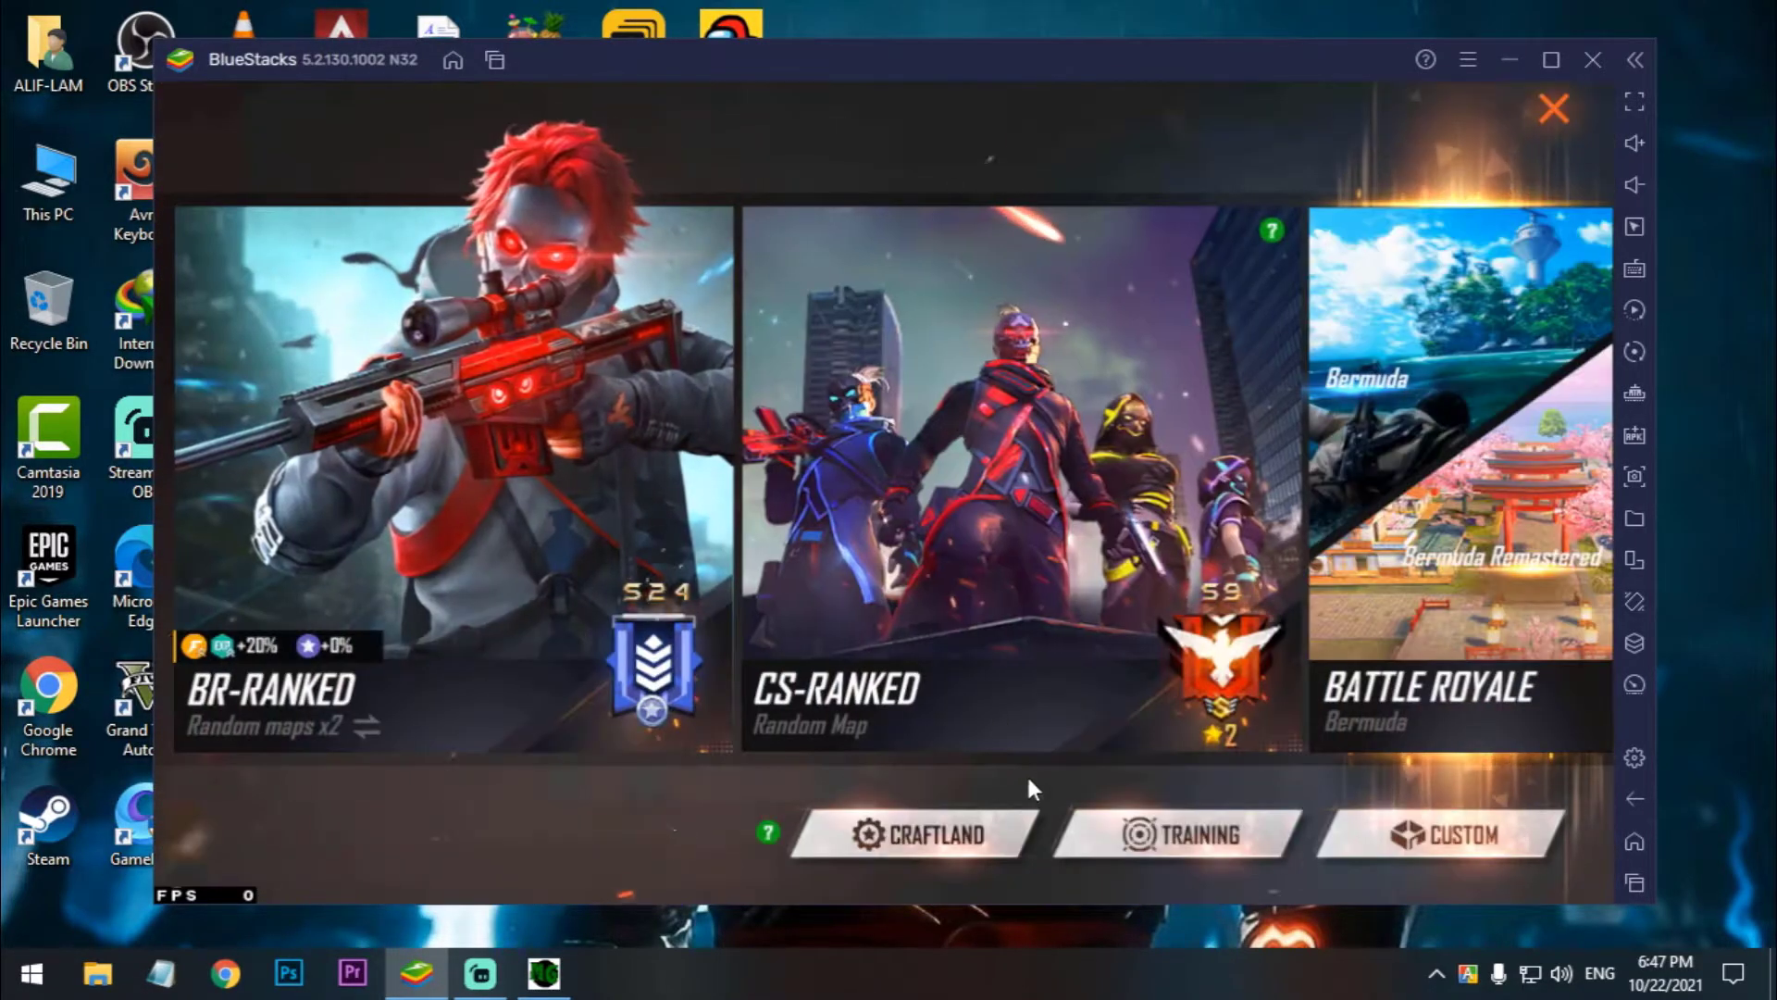
{"action": "left_click", "coordinate": [1208, 833]}
{"action": "left_click", "coordinate": [1430, 870]}
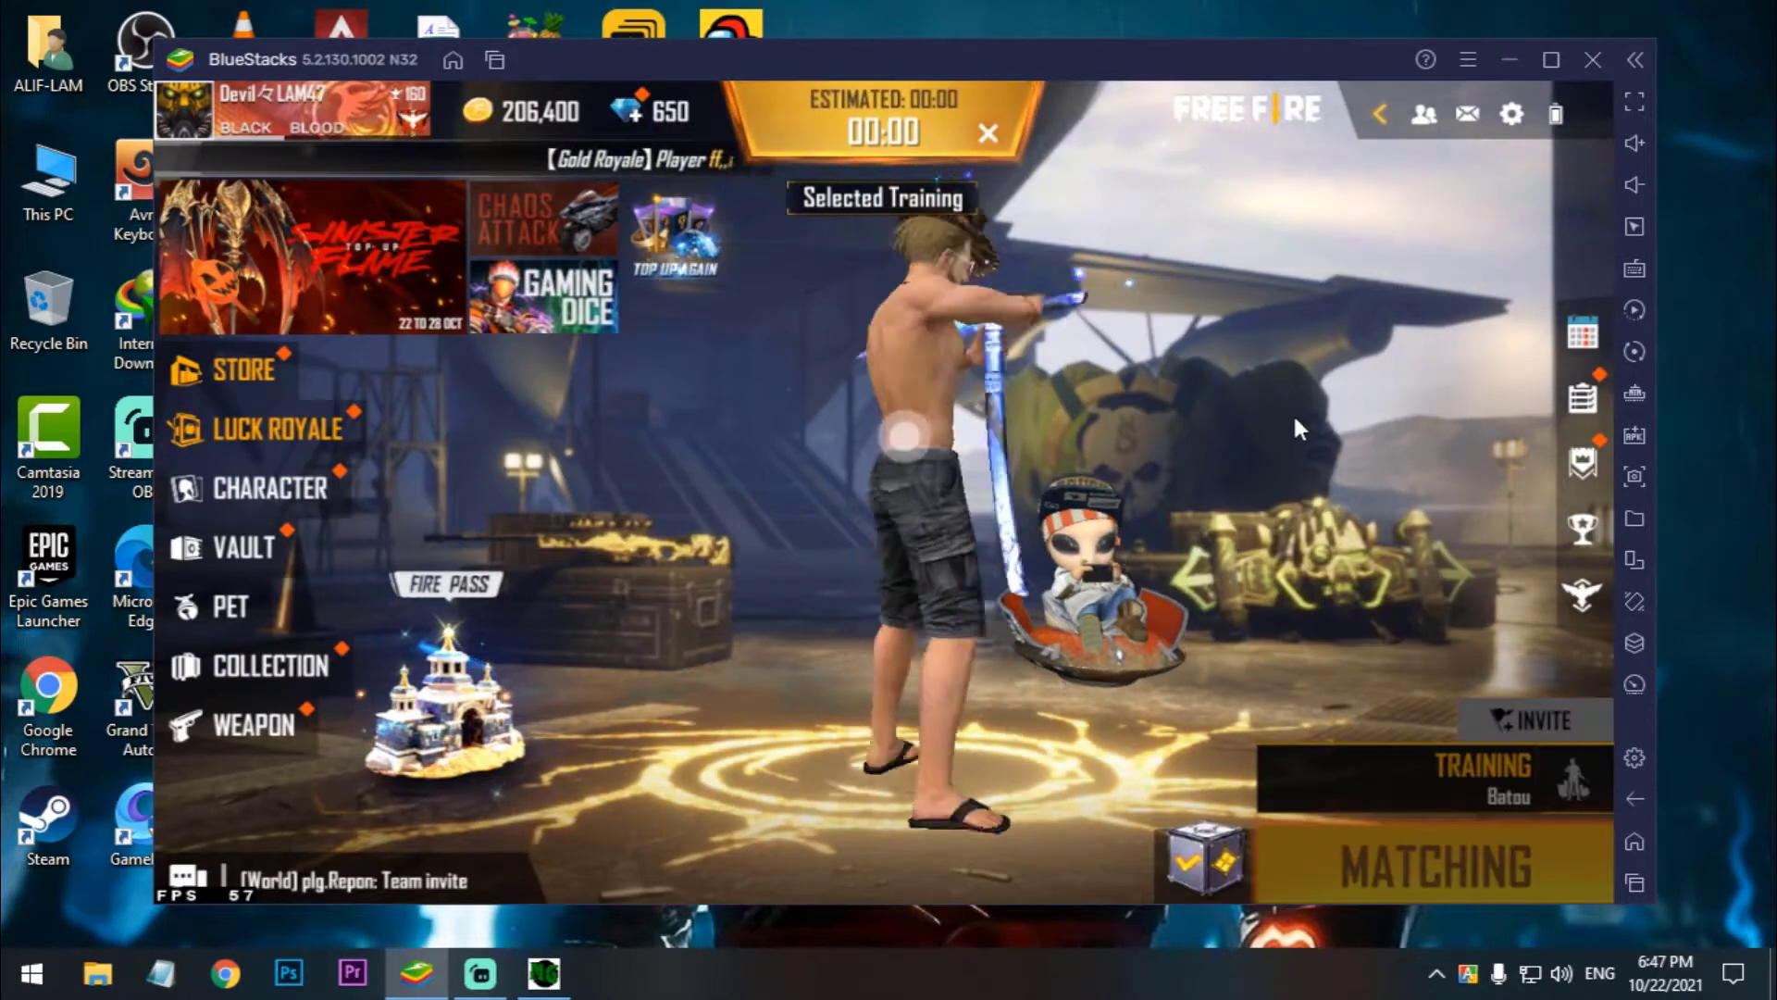
{"action": "left_click", "coordinate": [543, 973]}
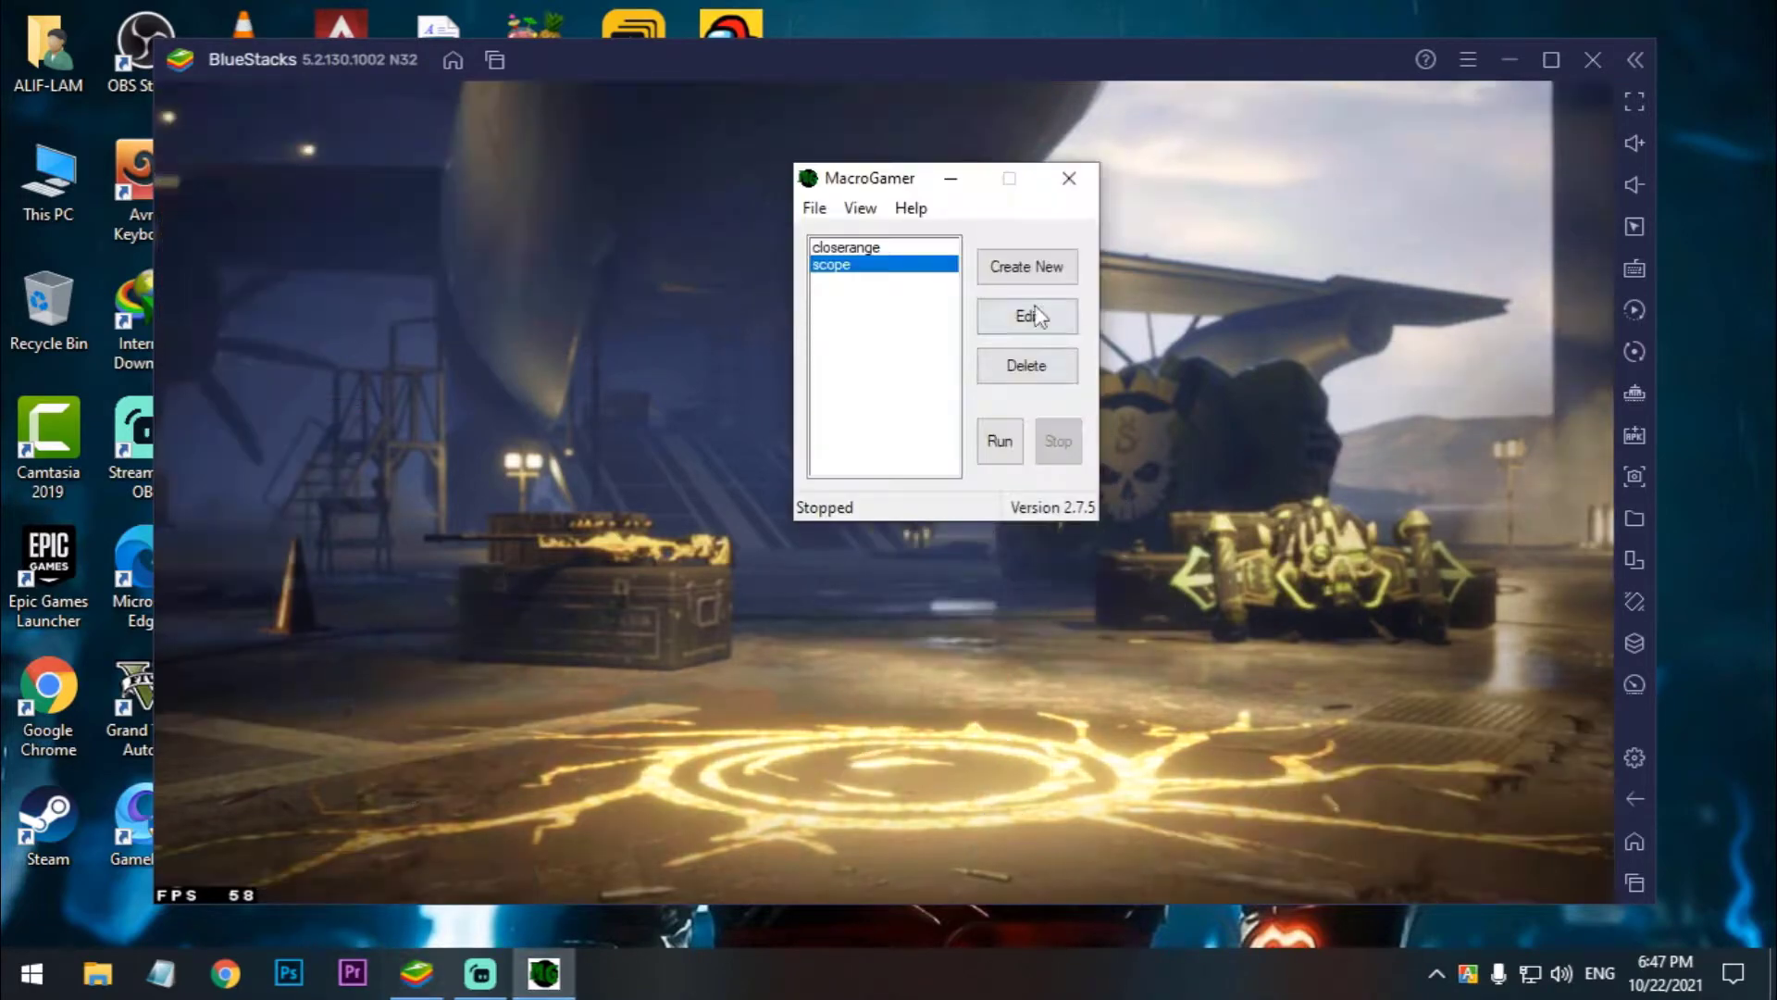
{"action": "left_click", "coordinate": [914, 208]}
{"action": "left_click", "coordinate": [1163, 187]}
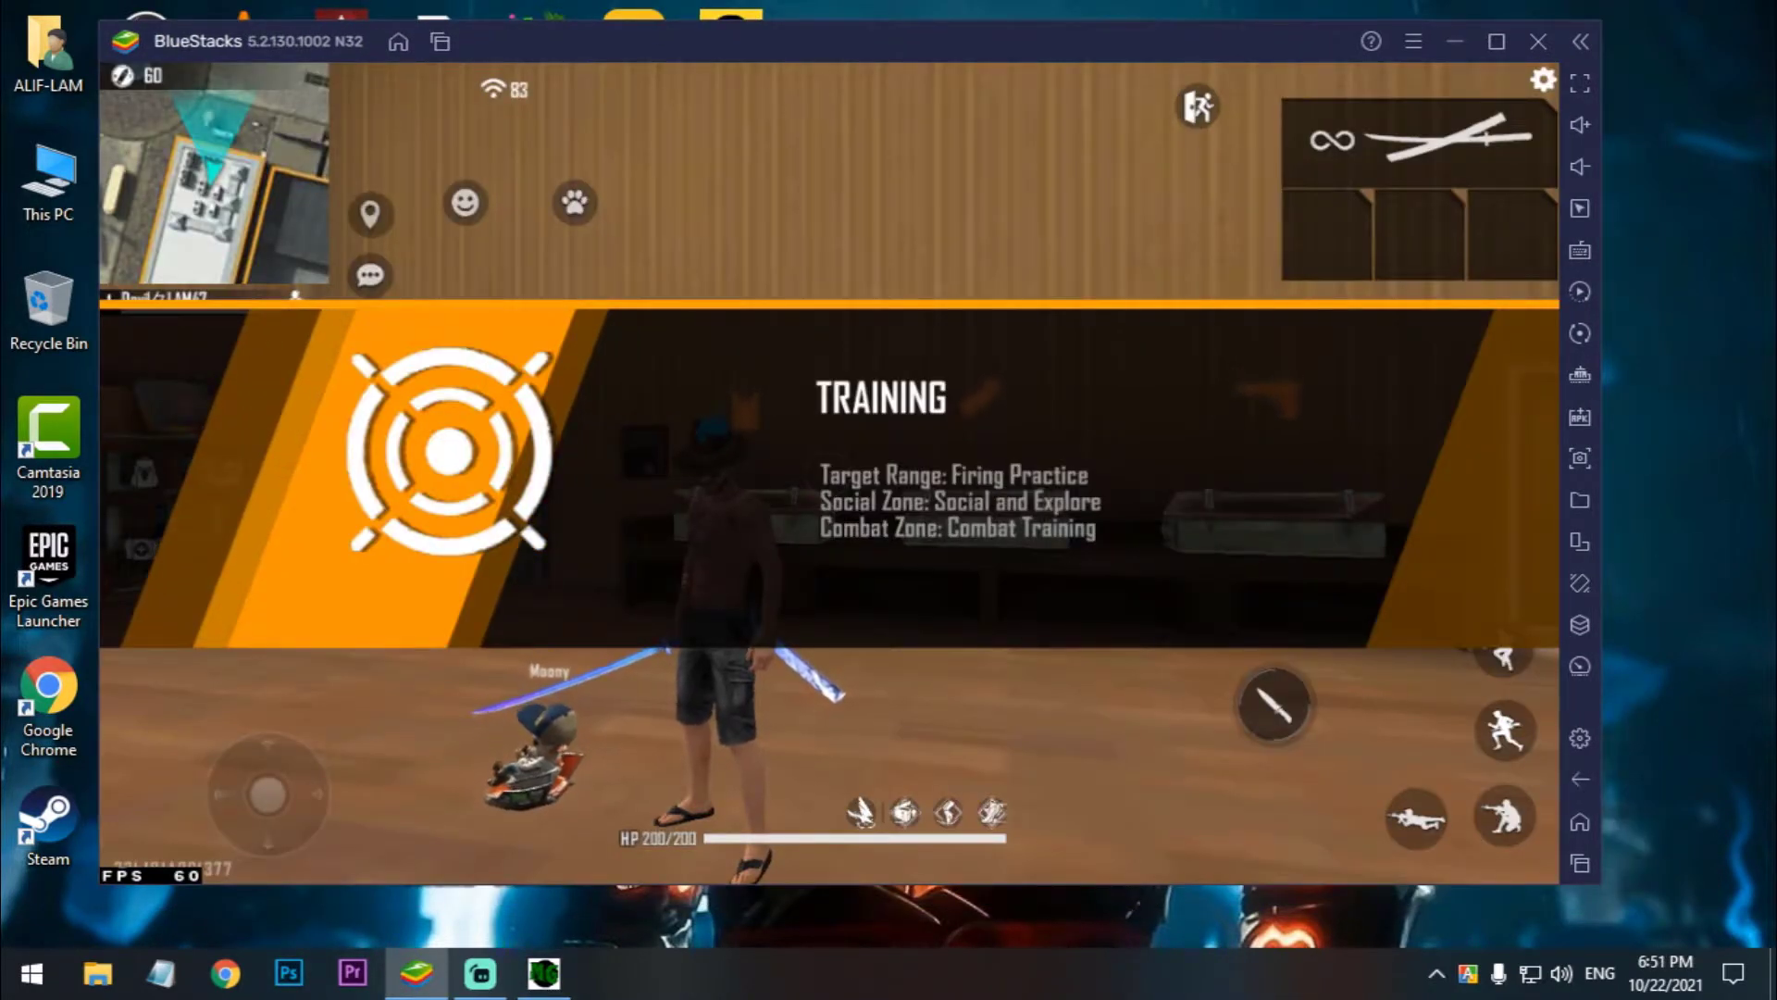
Run the character to the weapon crates in the training area and open the weapons selection.
{"action": "key", "text": "w"}
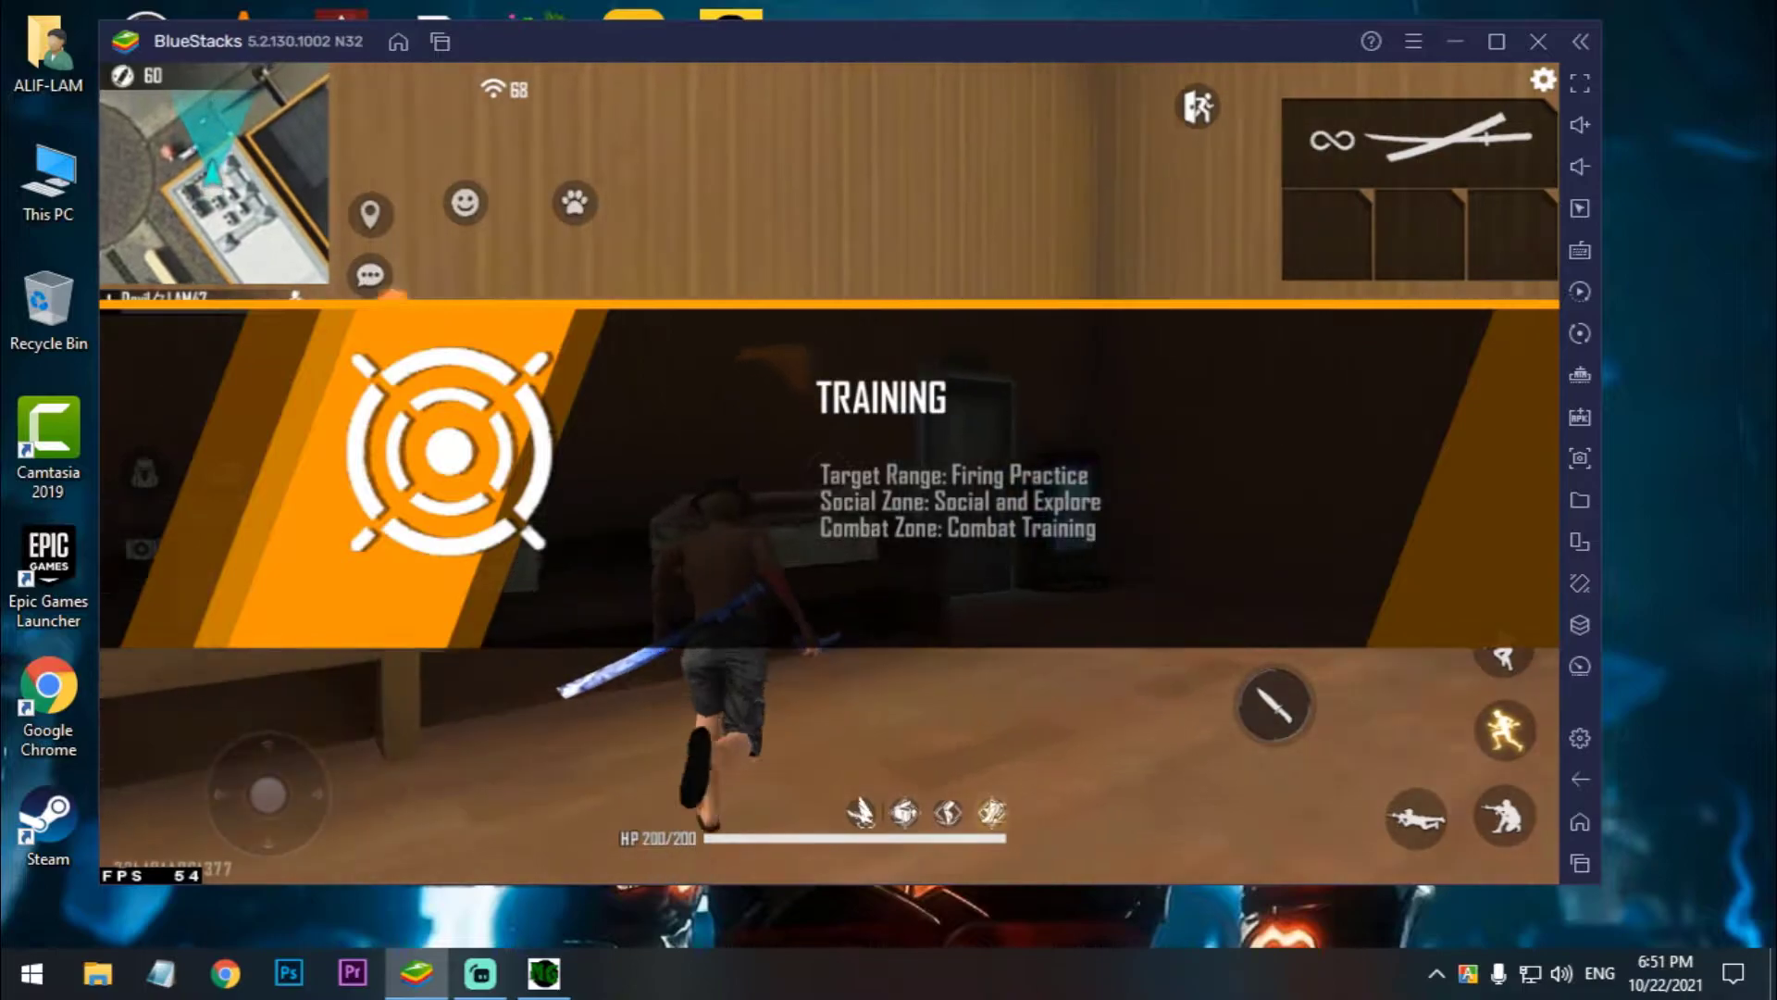
{"action": "key", "text": "a"}
{"action": "key", "text": "w"}
{"action": "key", "text": "f"}
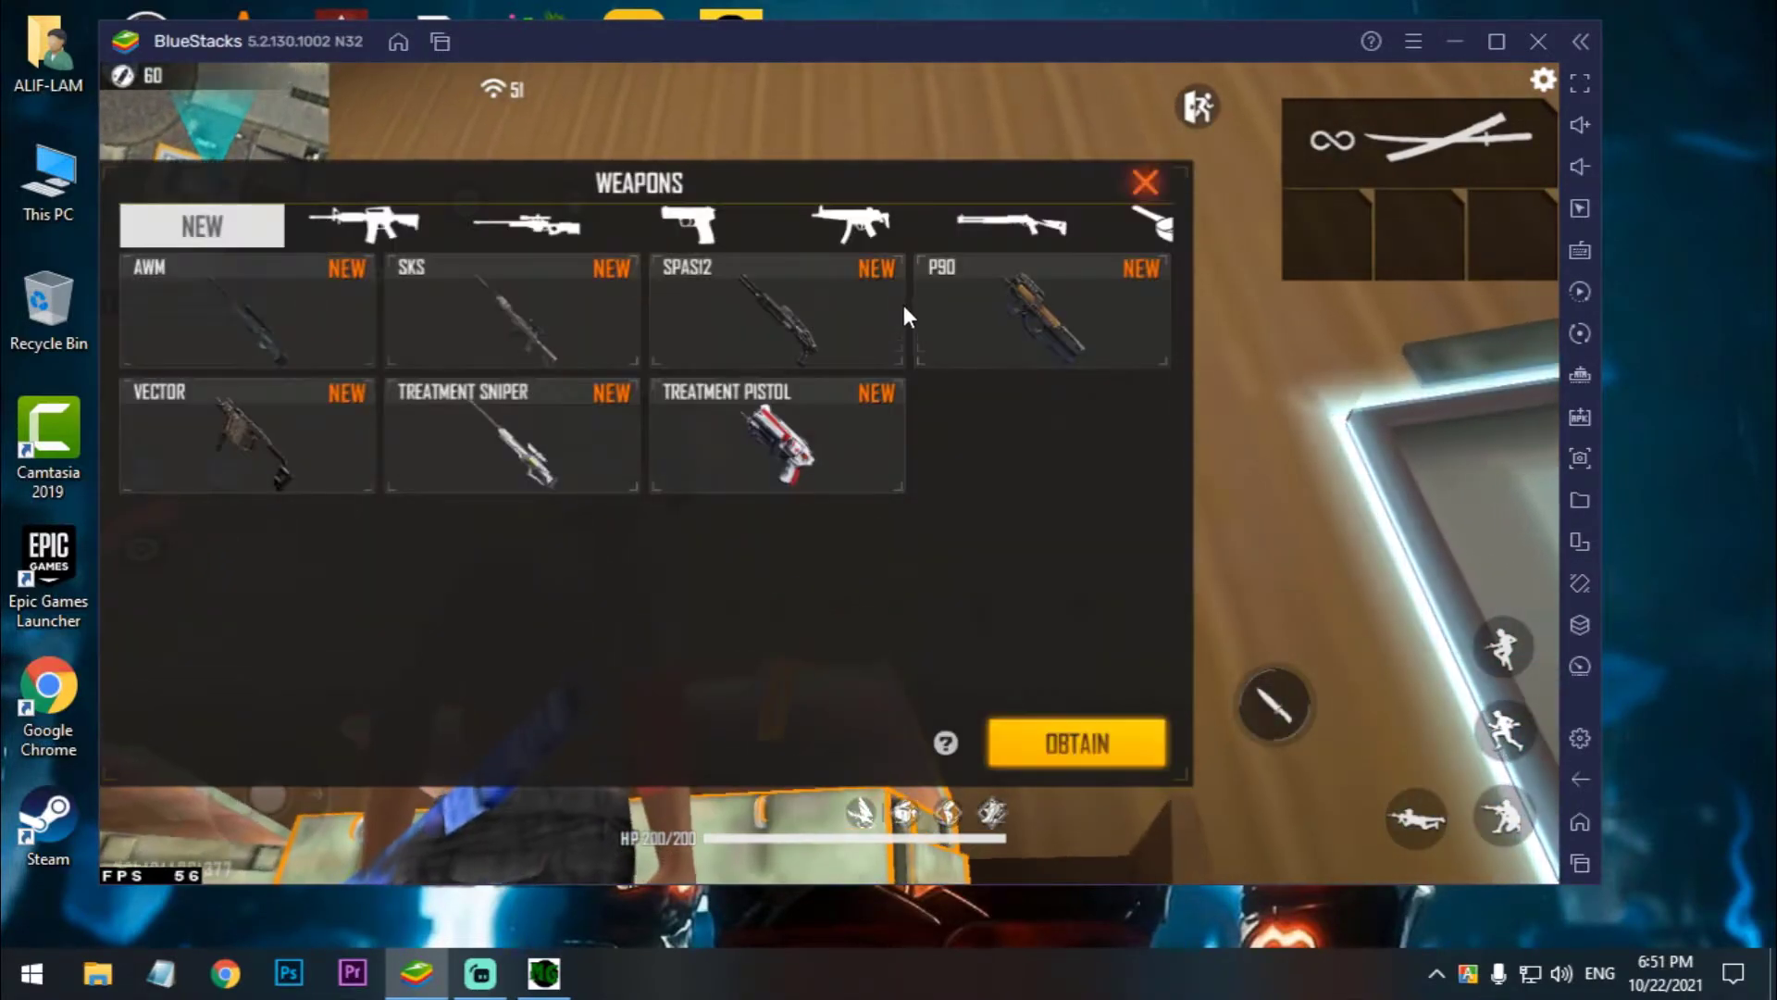
Obtain the M82B from the sniper rifle category and close the weapons selection.
{"action": "left_click", "coordinate": [833, 220]}
{"action": "left_click", "coordinate": [687, 225]}
{"action": "left_click", "coordinate": [592, 227]}
{"action": "left_click", "coordinate": [777, 311]}
{"action": "left_click", "coordinate": [1063, 742]}
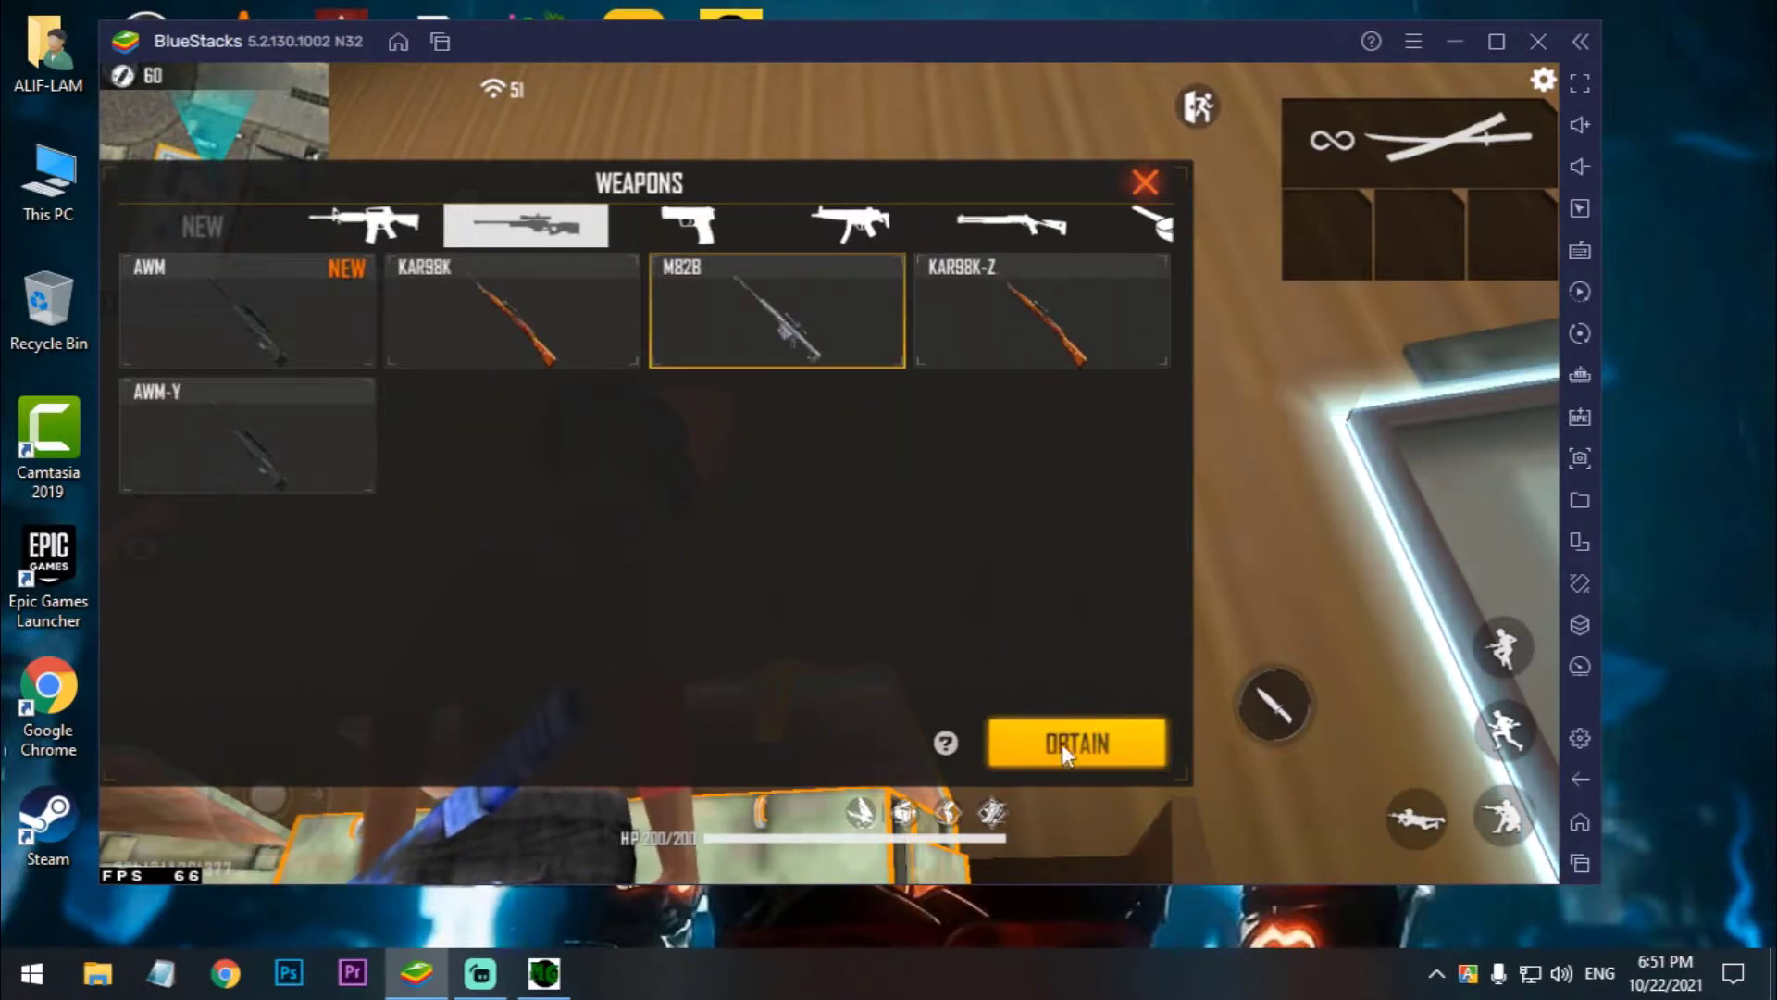
{"action": "left_click", "coordinate": [1148, 181]}
Equip the sniper rifle in the first slot and practise moving, scoping and firing at the shooting range targets.
{"action": "key", "text": "1"}
{"action": "key", "text": "d"}
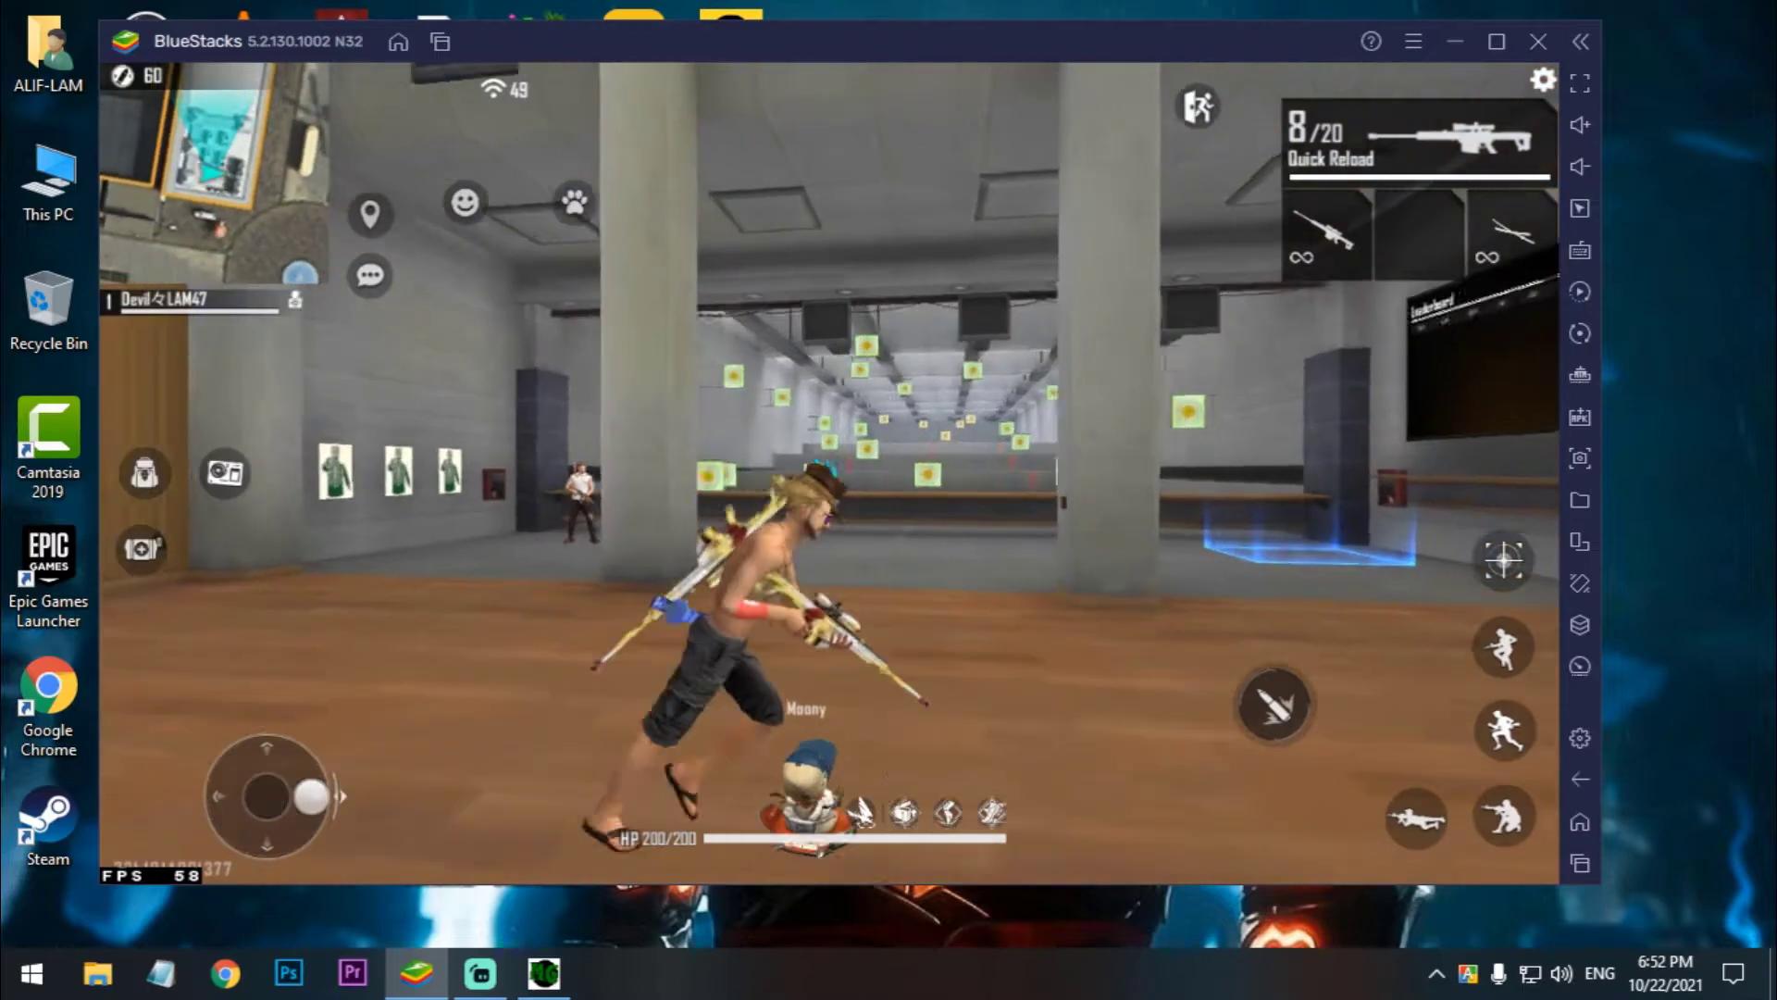
{"action": "right_click", "coordinate": [830, 474]}
{"action": "key", "text": "a"}
{"action": "right_click", "coordinate": [830, 474]}
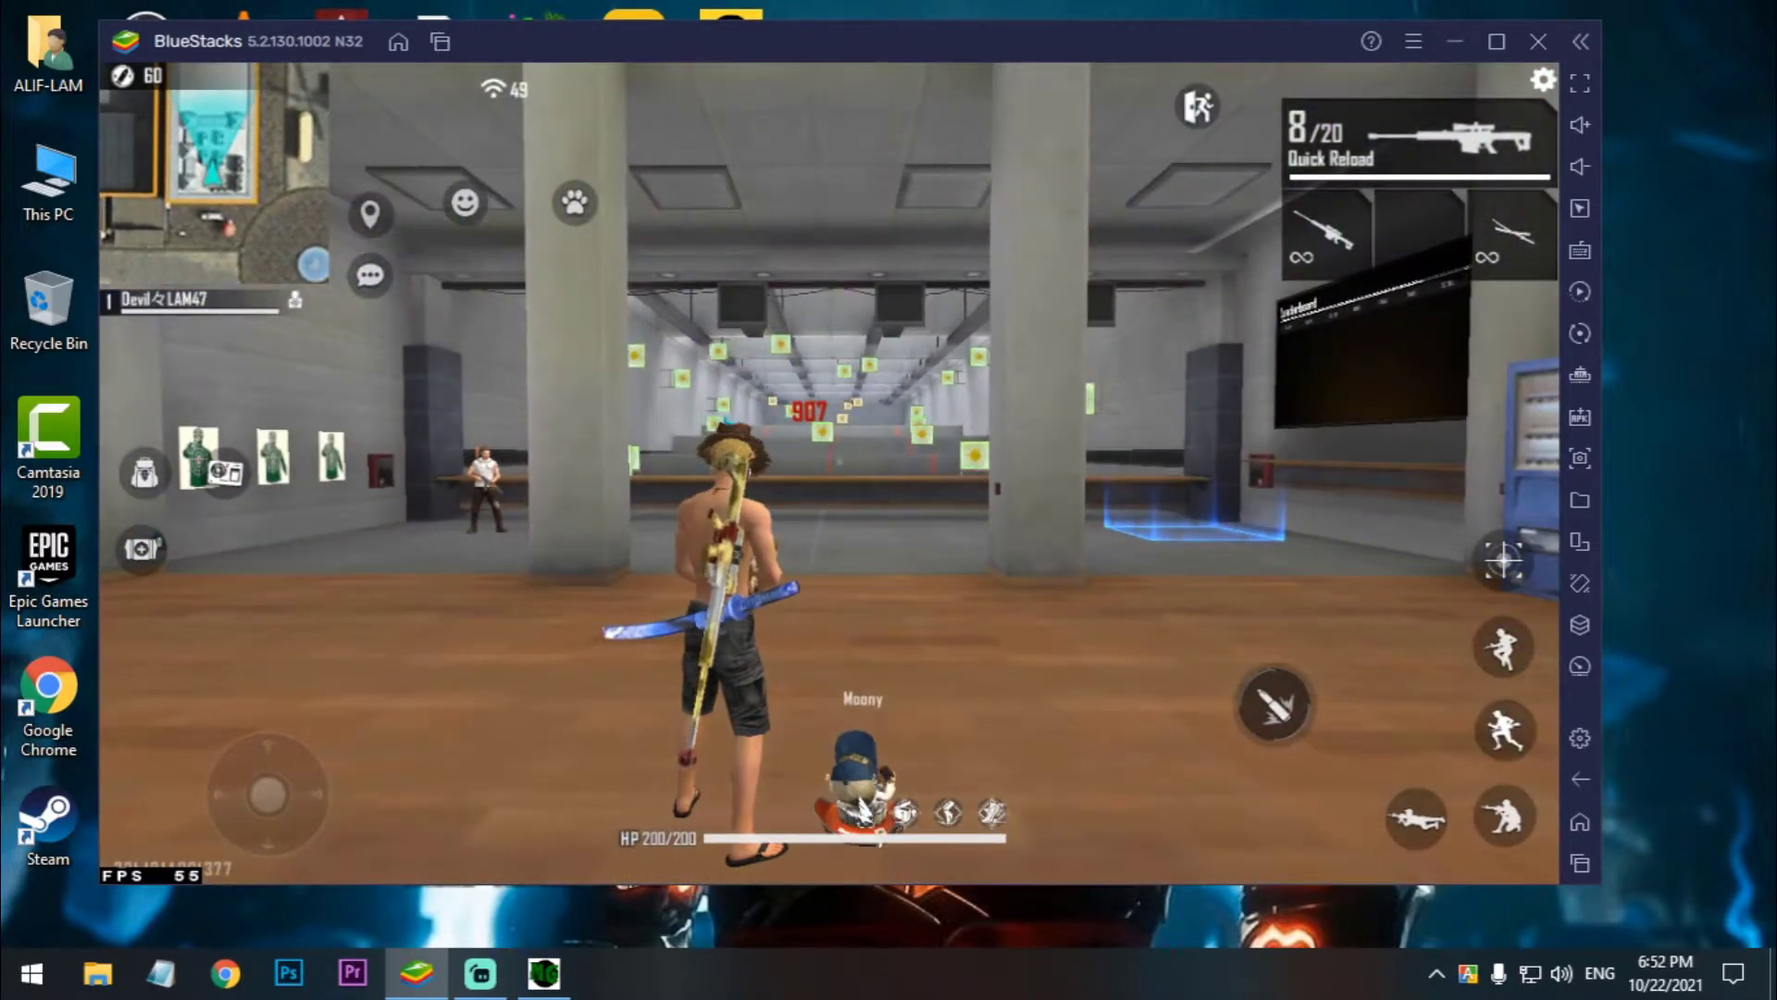
{"action": "right_click", "coordinate": [830, 474]}
{"action": "left_click", "coordinate": [830, 474]}
{"action": "key", "text": "a"}
{"action": "right_click", "coordinate": [889, 500]}
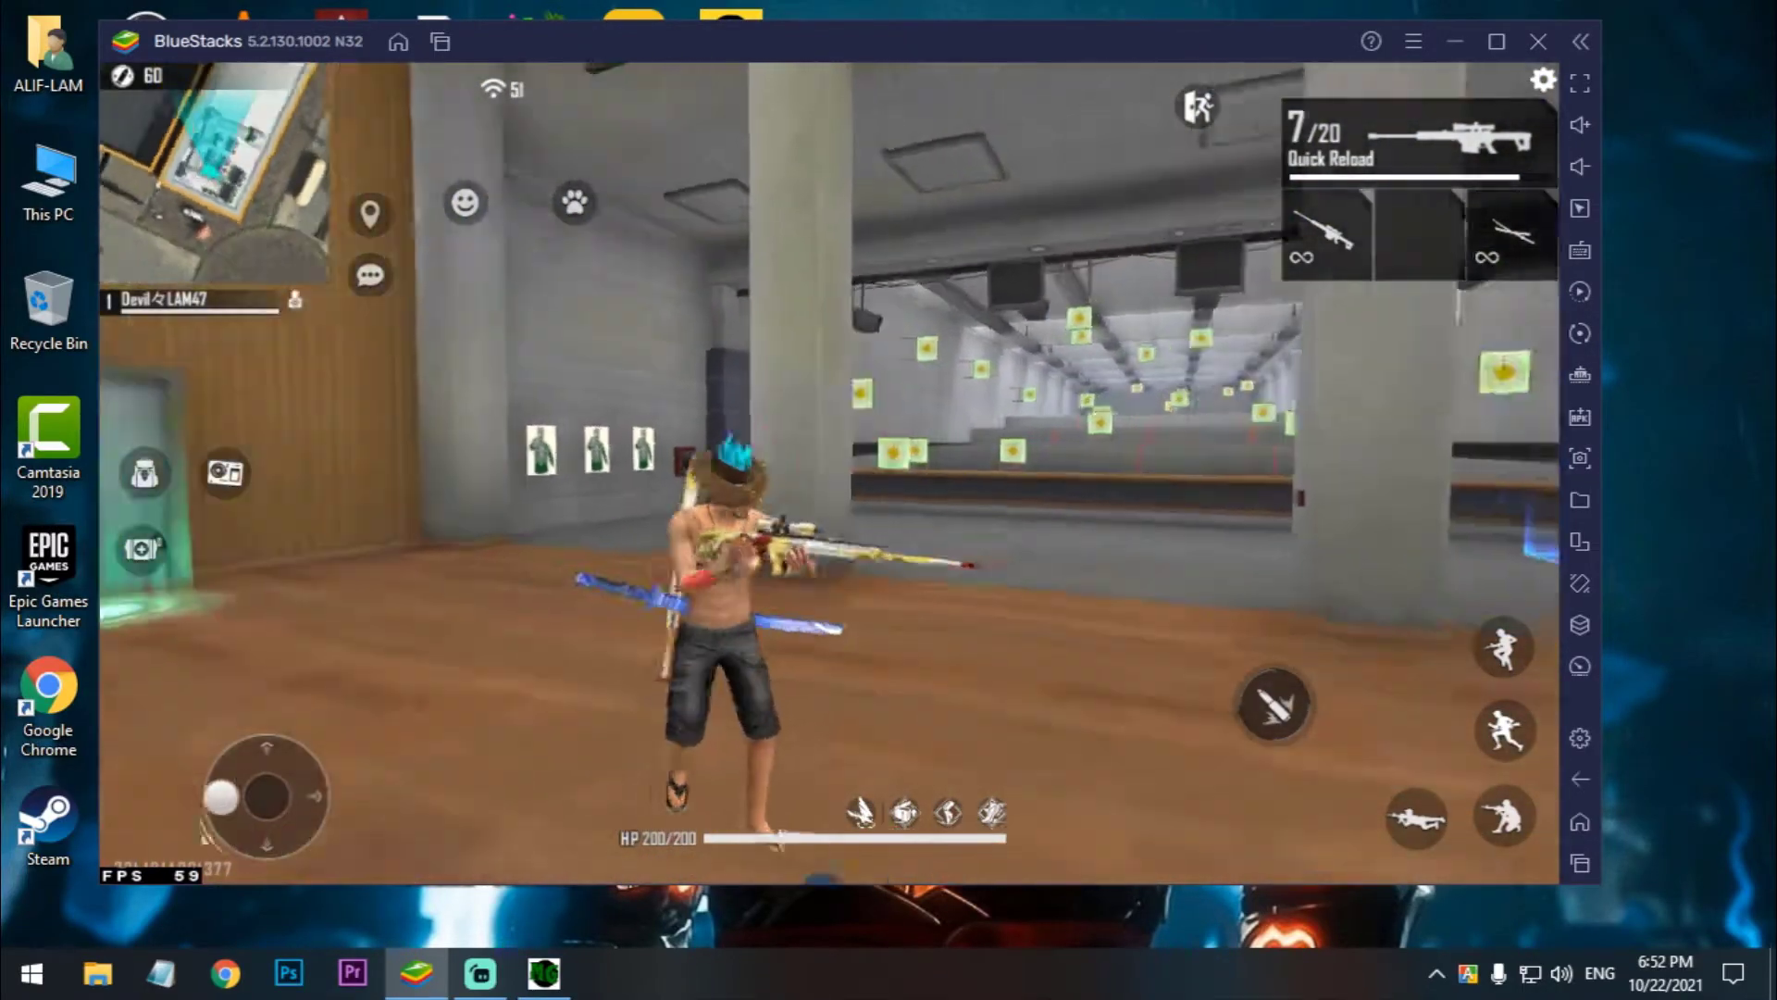
{"action": "key", "text": "w"}
{"action": "key", "text": "s"}
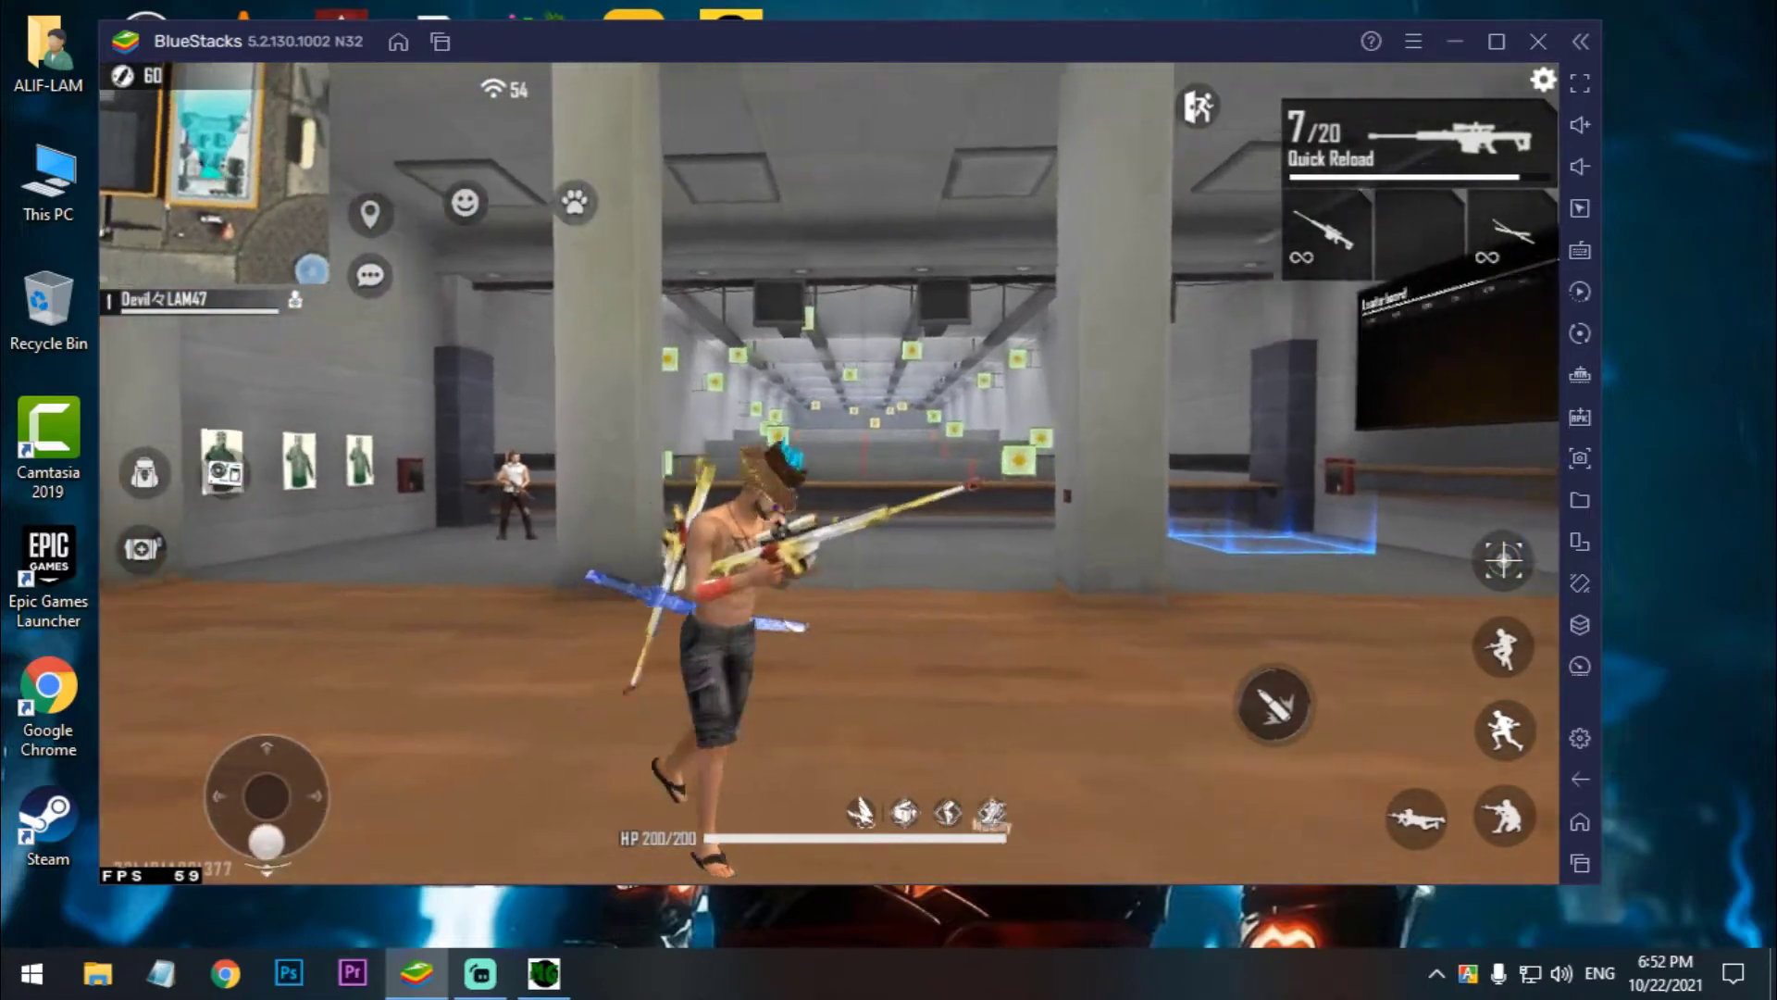
{"action": "key", "text": "w"}
Release the cursor from the game and open the advanced controls editor for the Smart scheme.
{"action": "key", "text": "F1"}
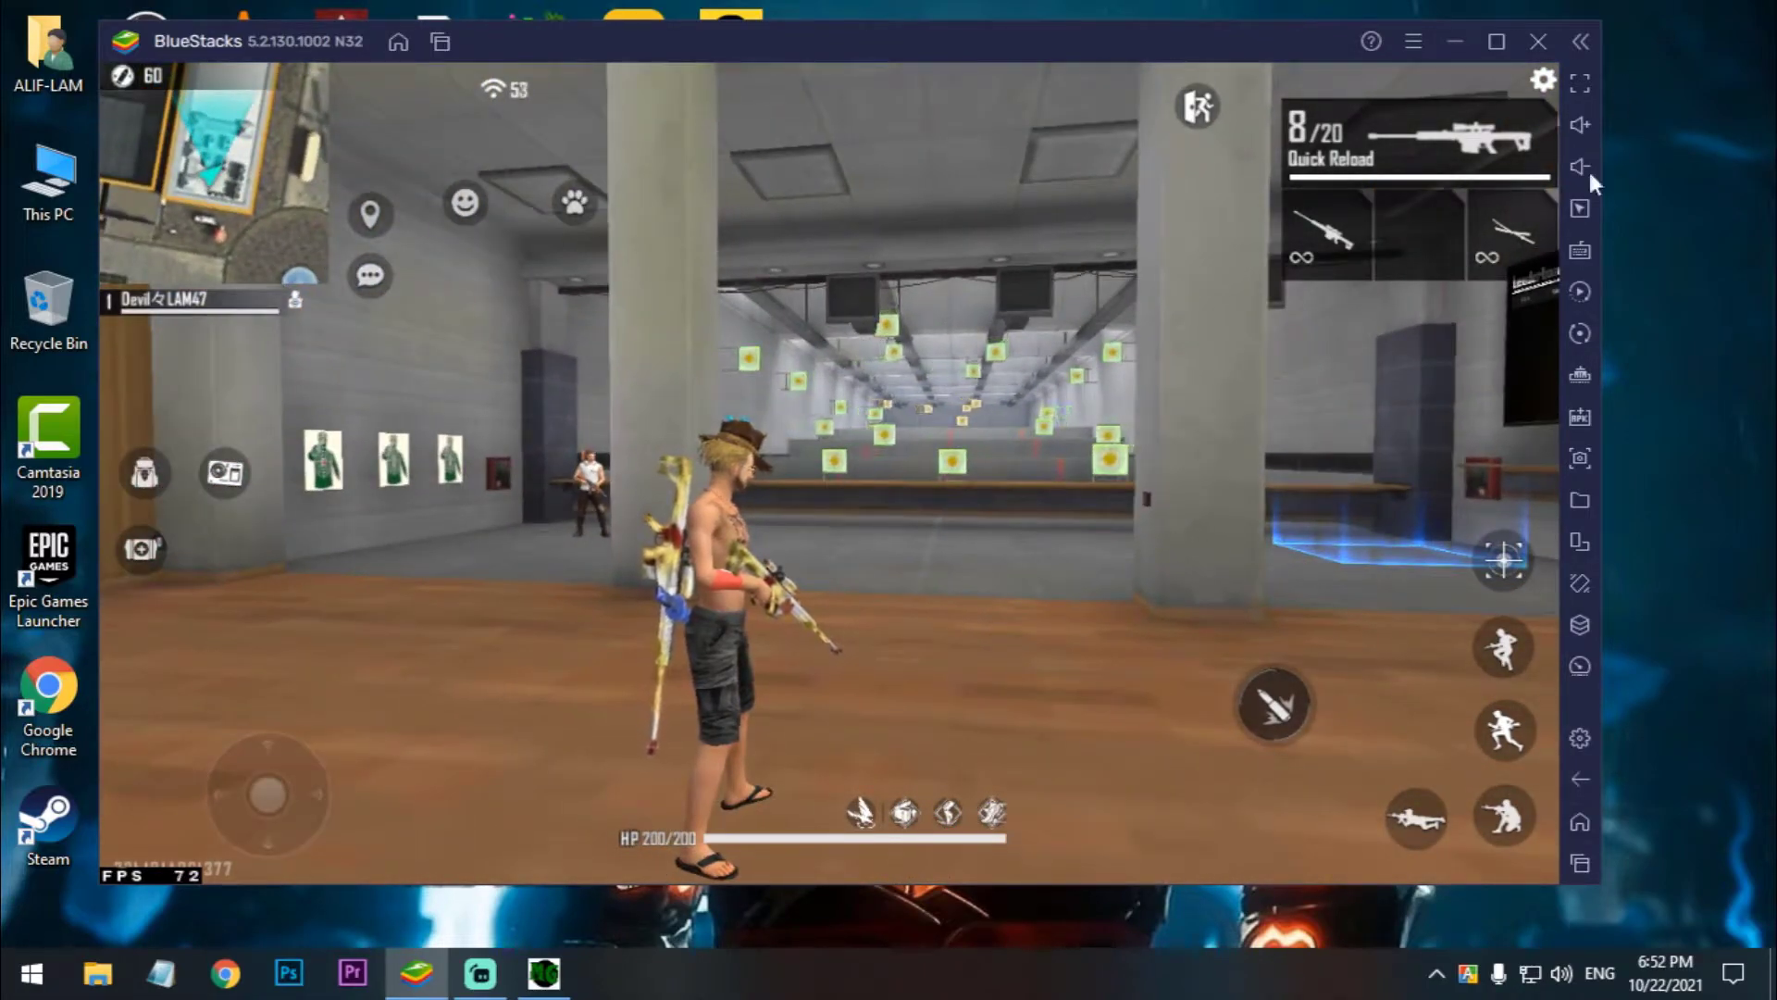
{"action": "left_click", "coordinate": [1580, 250]}
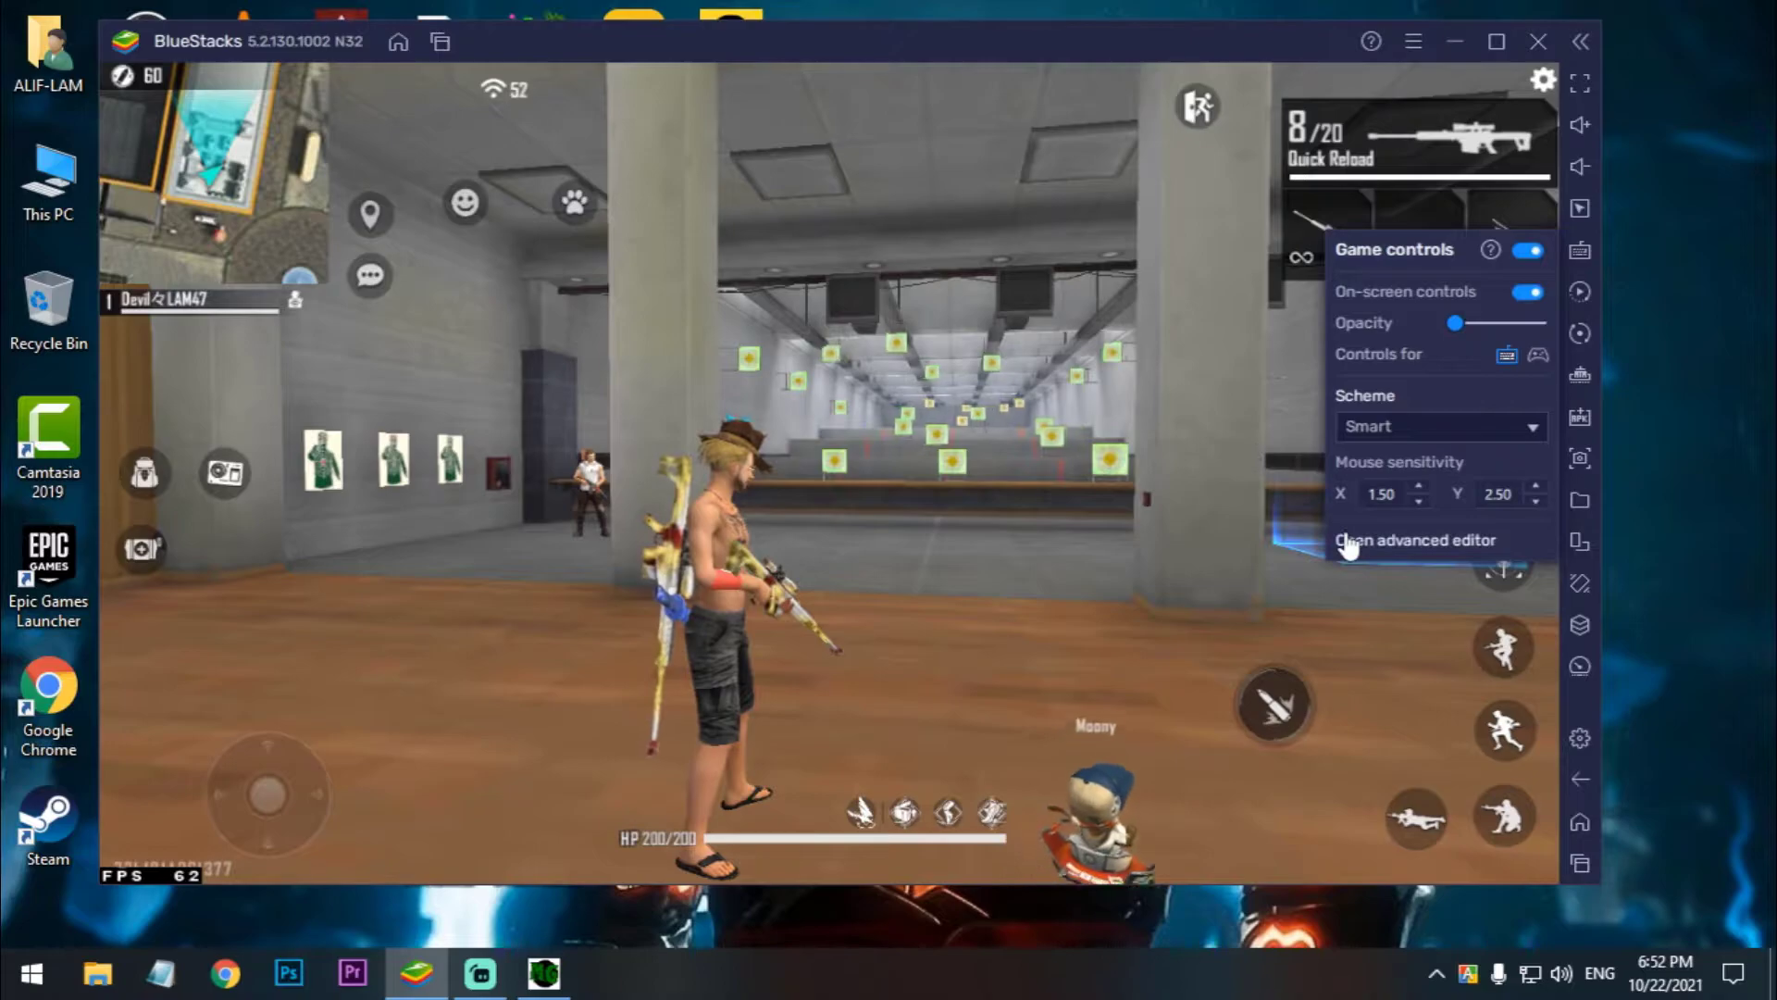
{"action": "left_click", "coordinate": [1370, 541]}
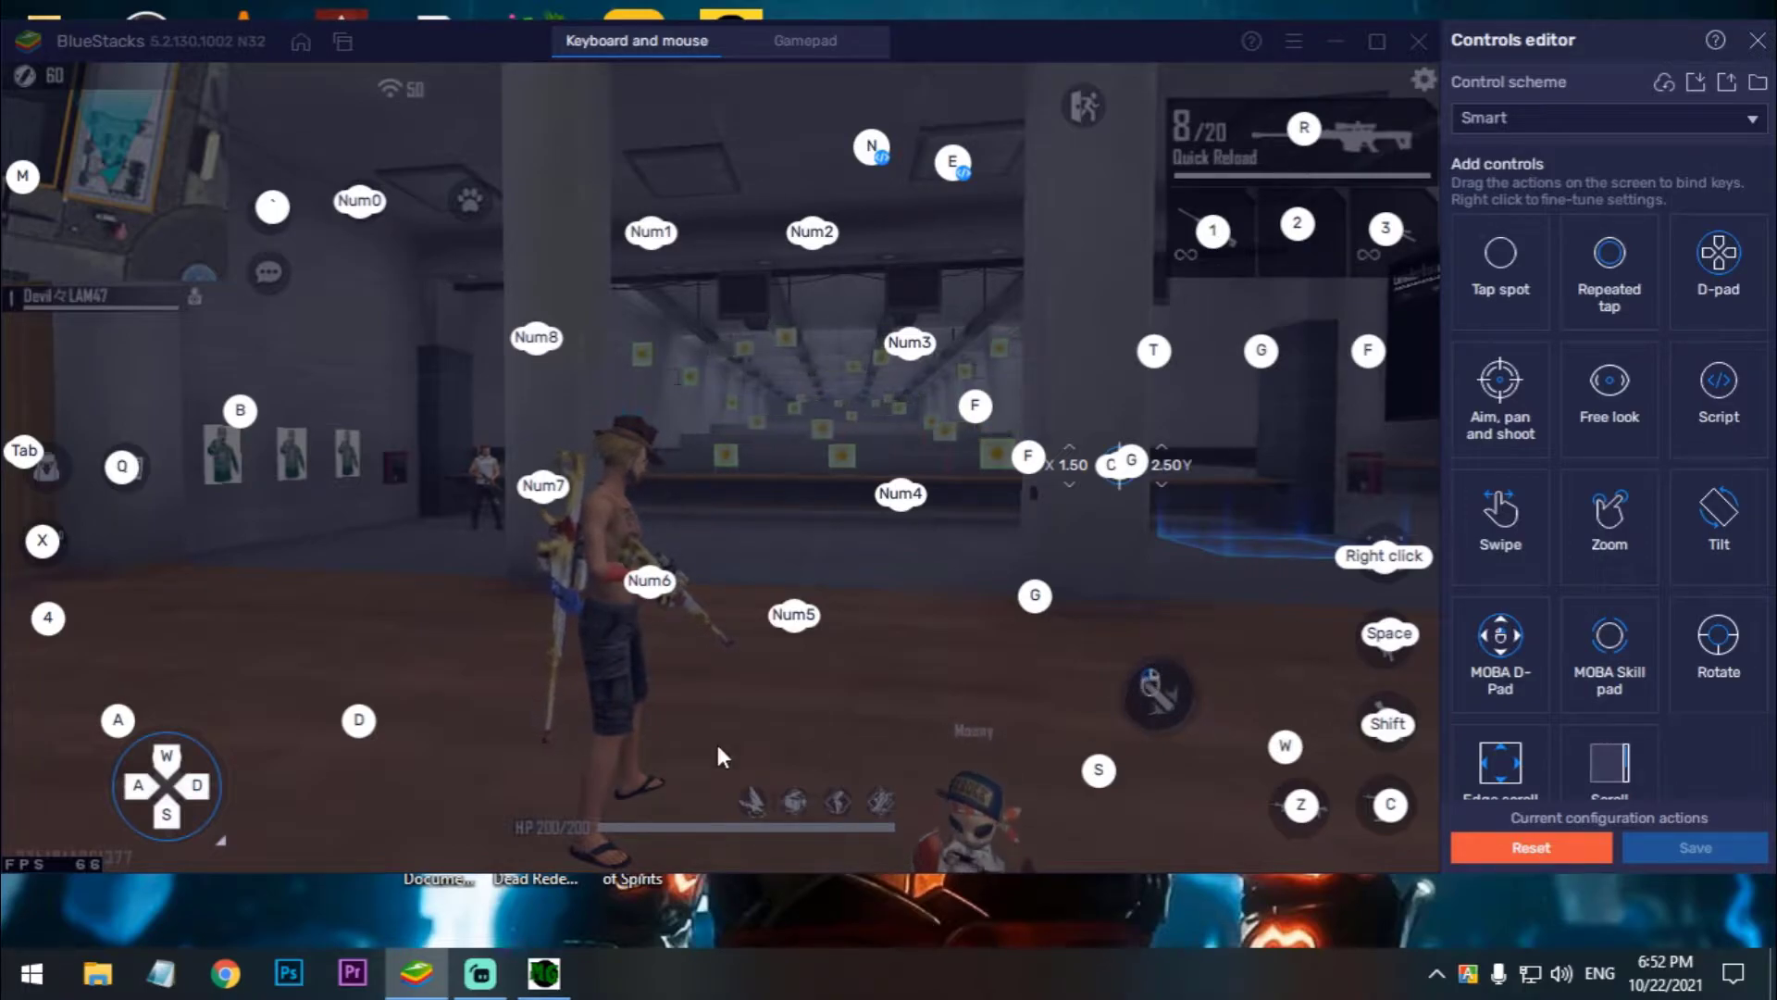
Switch to MacroGamer and create a new macro named asdasdasasda.
{"action": "left_click", "coordinate": [545, 981]}
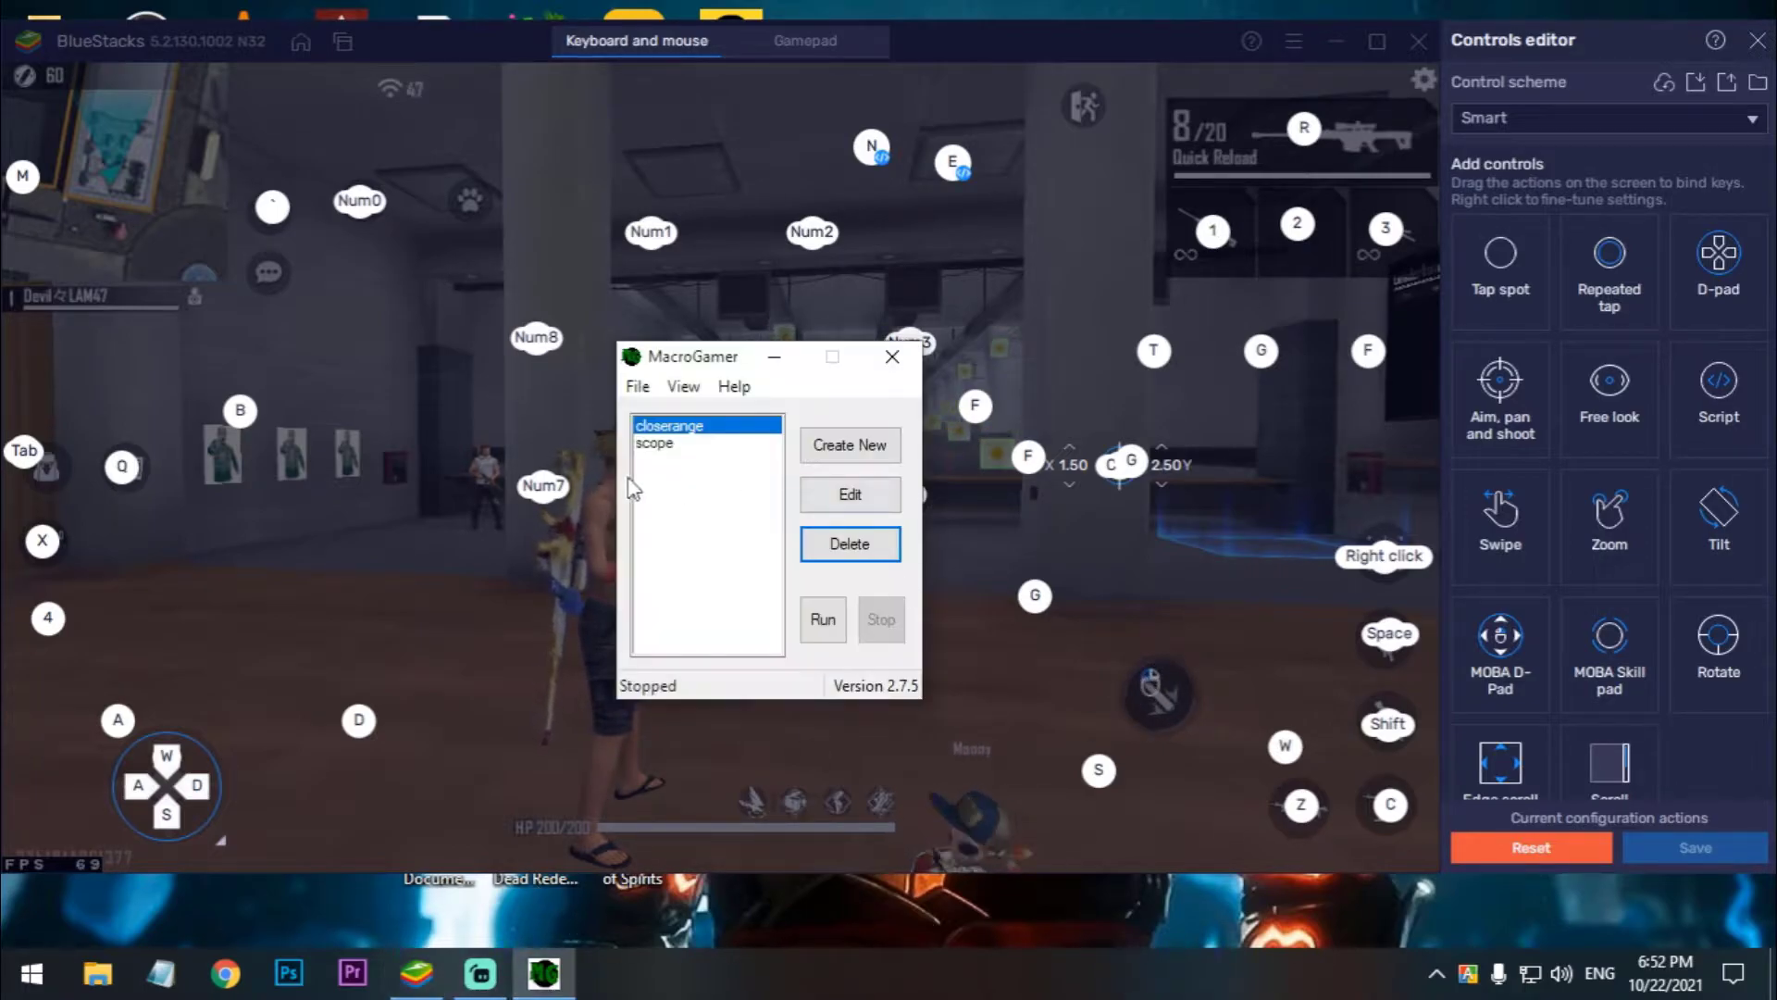
{"action": "left_click", "coordinate": [844, 446]}
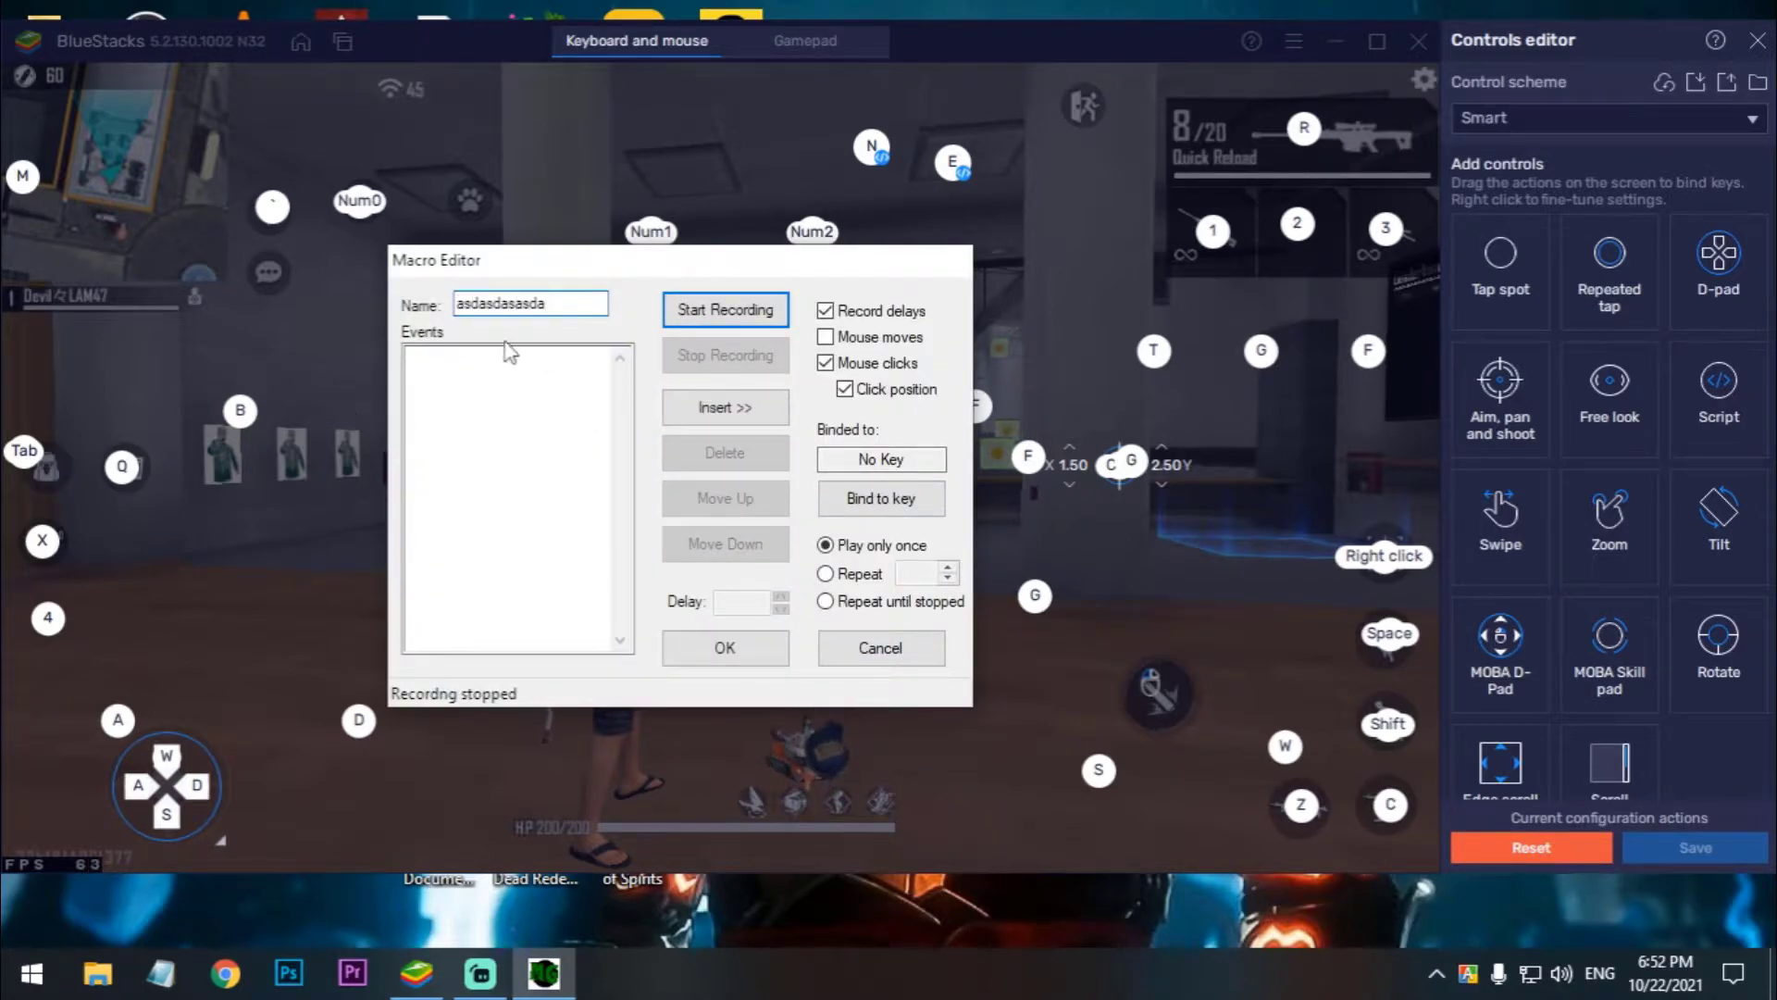
{"action": "left_click_drag", "start_coordinate": [553, 306], "coordinate": [620, 394]}
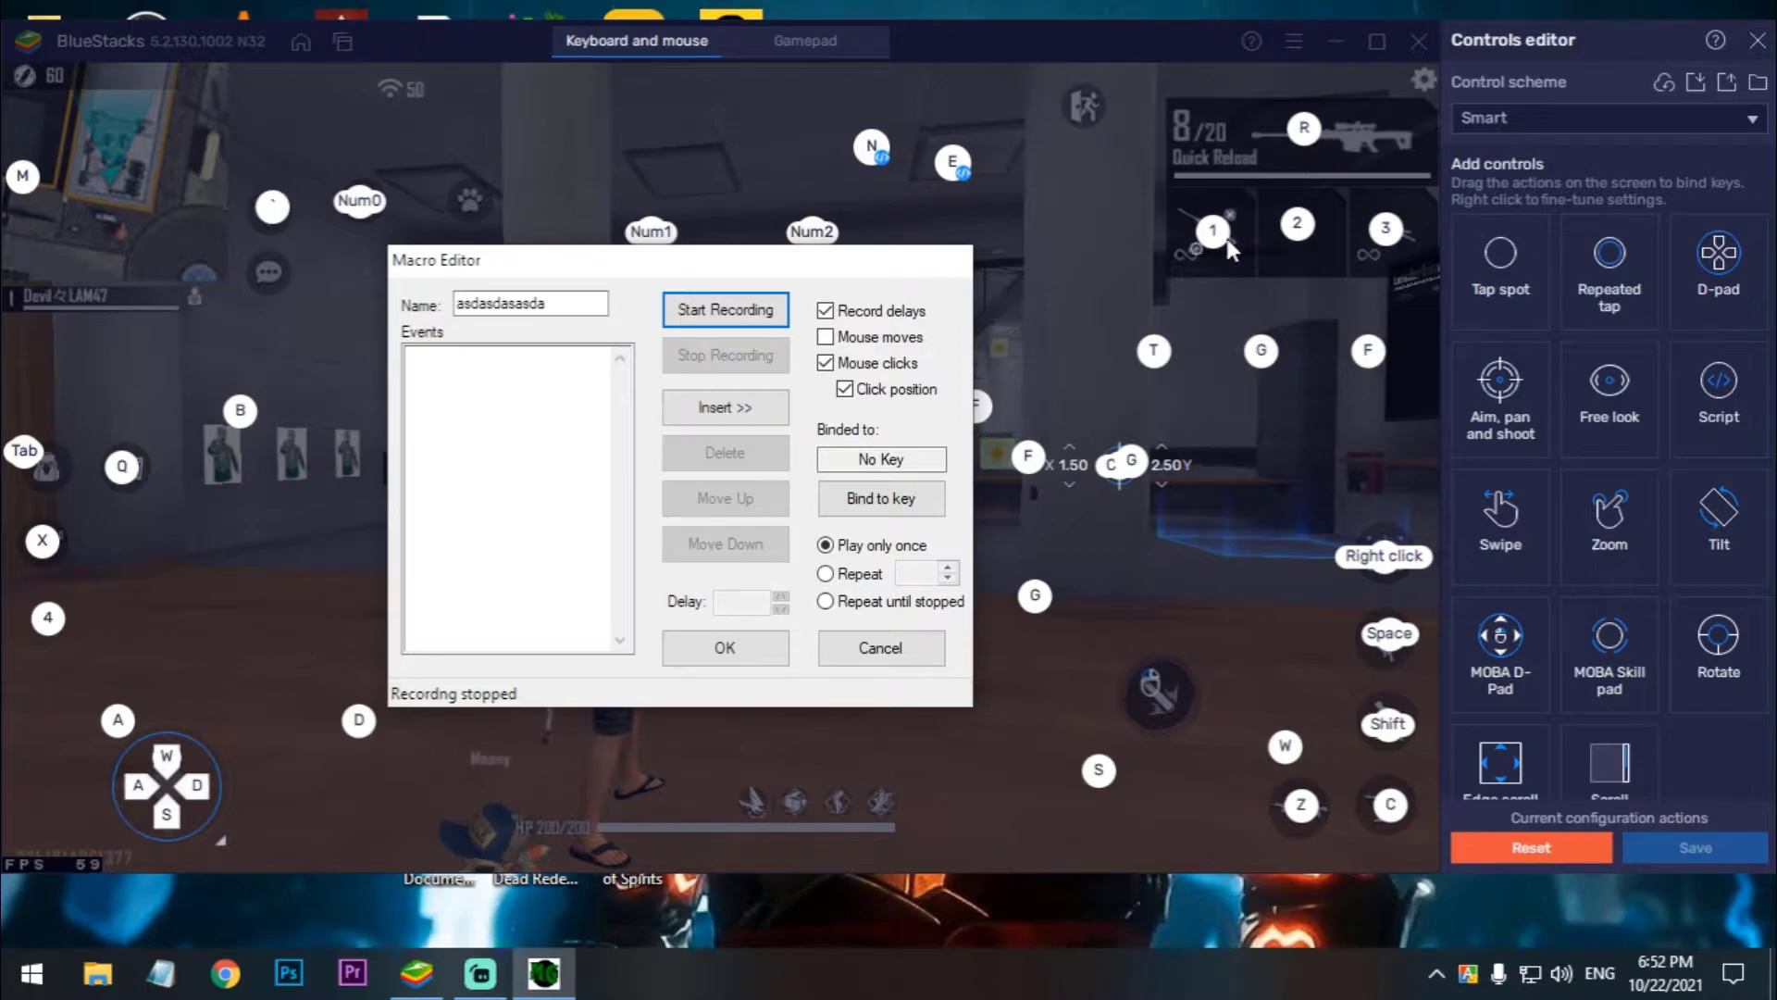
Record a press of weapon key 1 in the new macro and stop the recording.
{"action": "left_click", "coordinate": [705, 311]}
{"action": "left_click", "coordinate": [706, 311]}
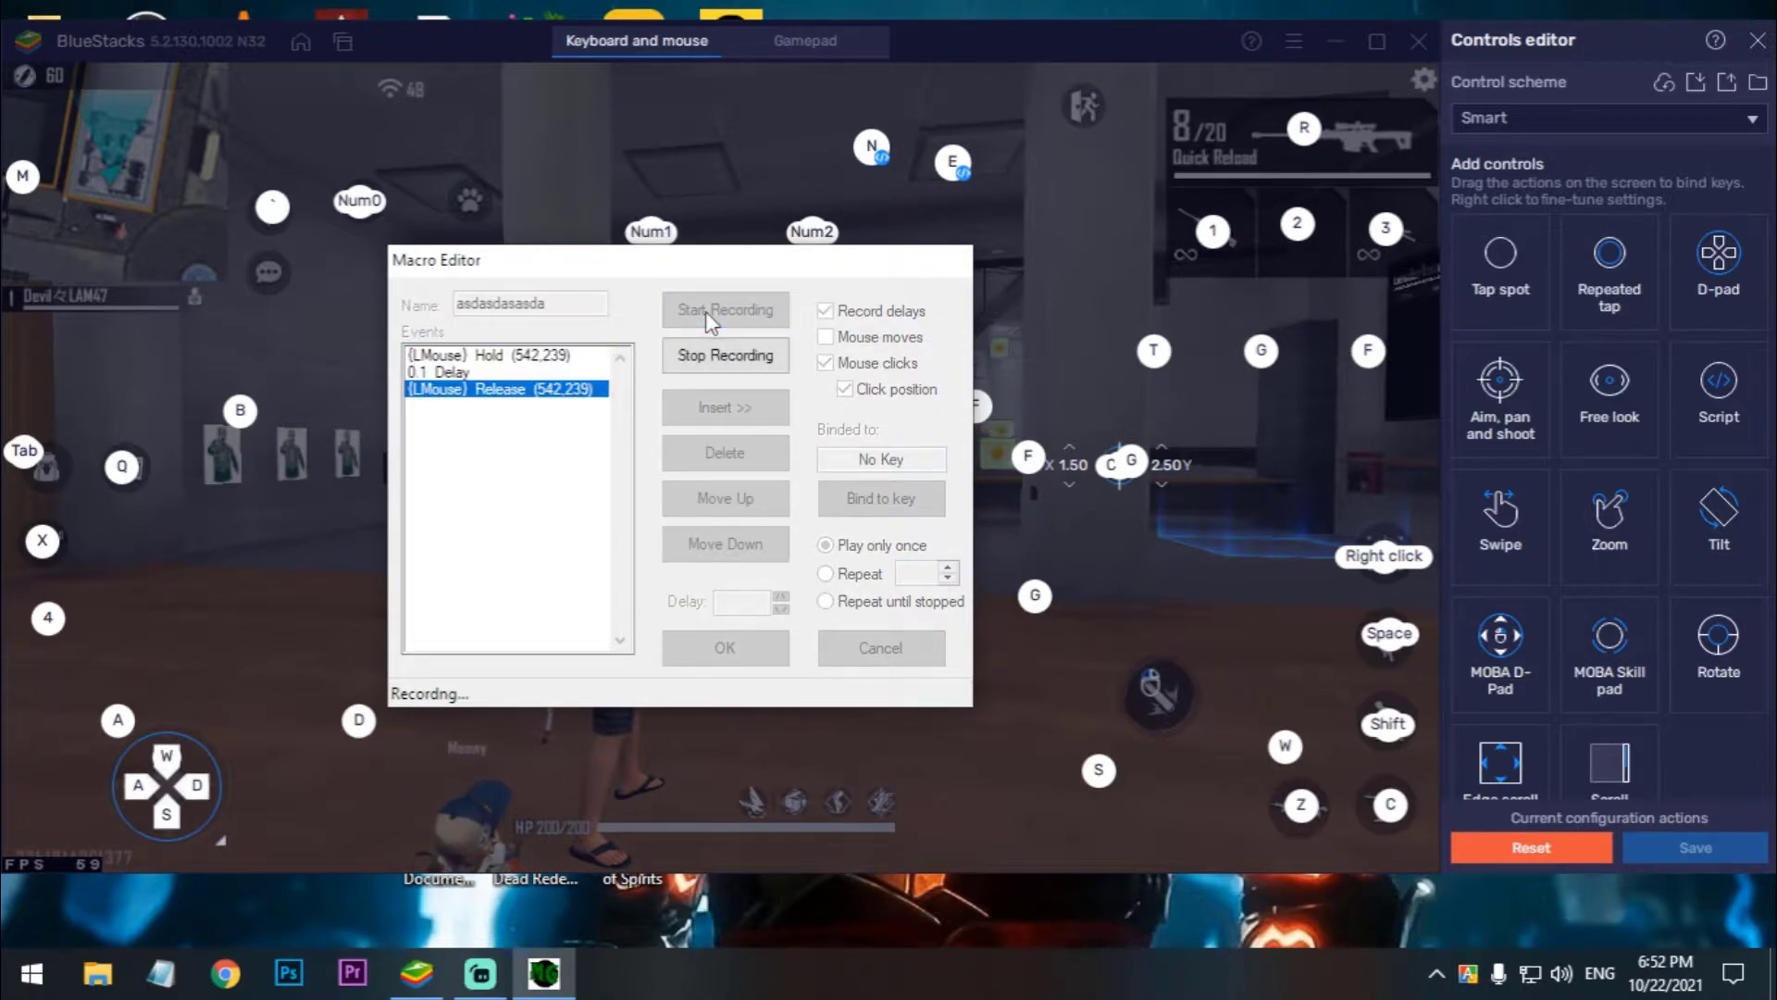
{"action": "key", "text": "1"}
{"action": "left_click", "coordinate": [703, 359]}
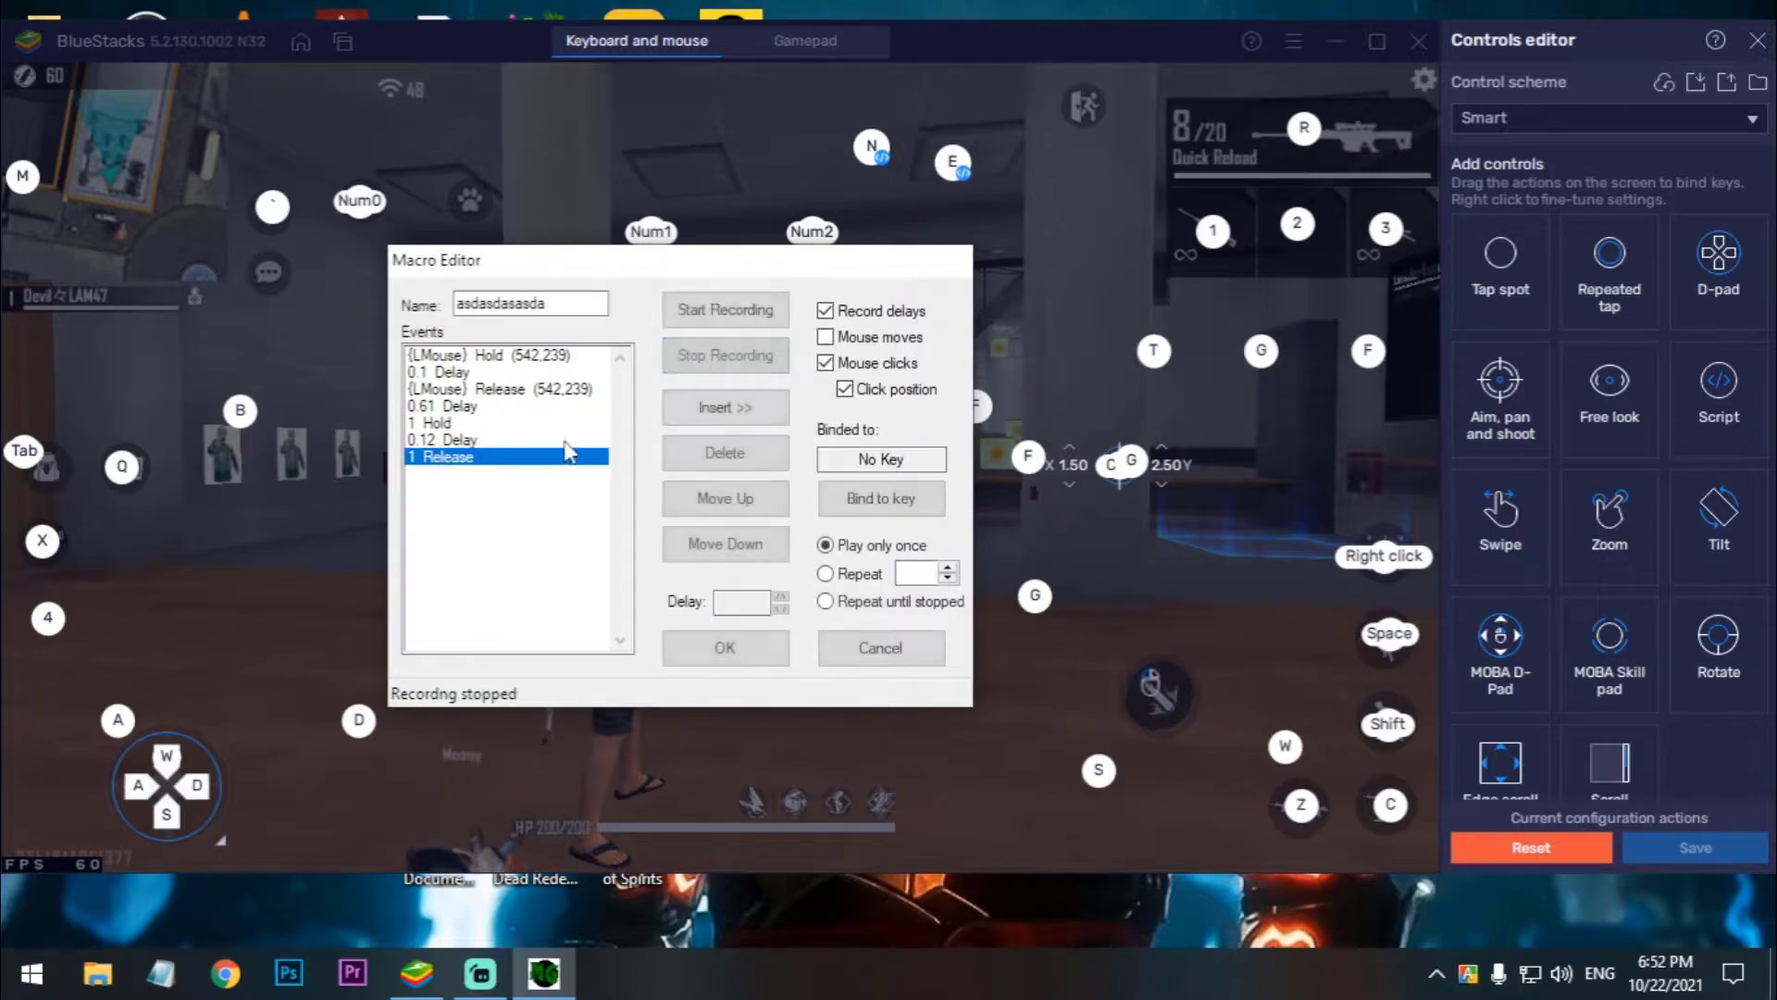
Set the delays before and after the left mouse button's release to 0.05 each in the macro's event list.
{"action": "left_click", "coordinate": [544, 357]}
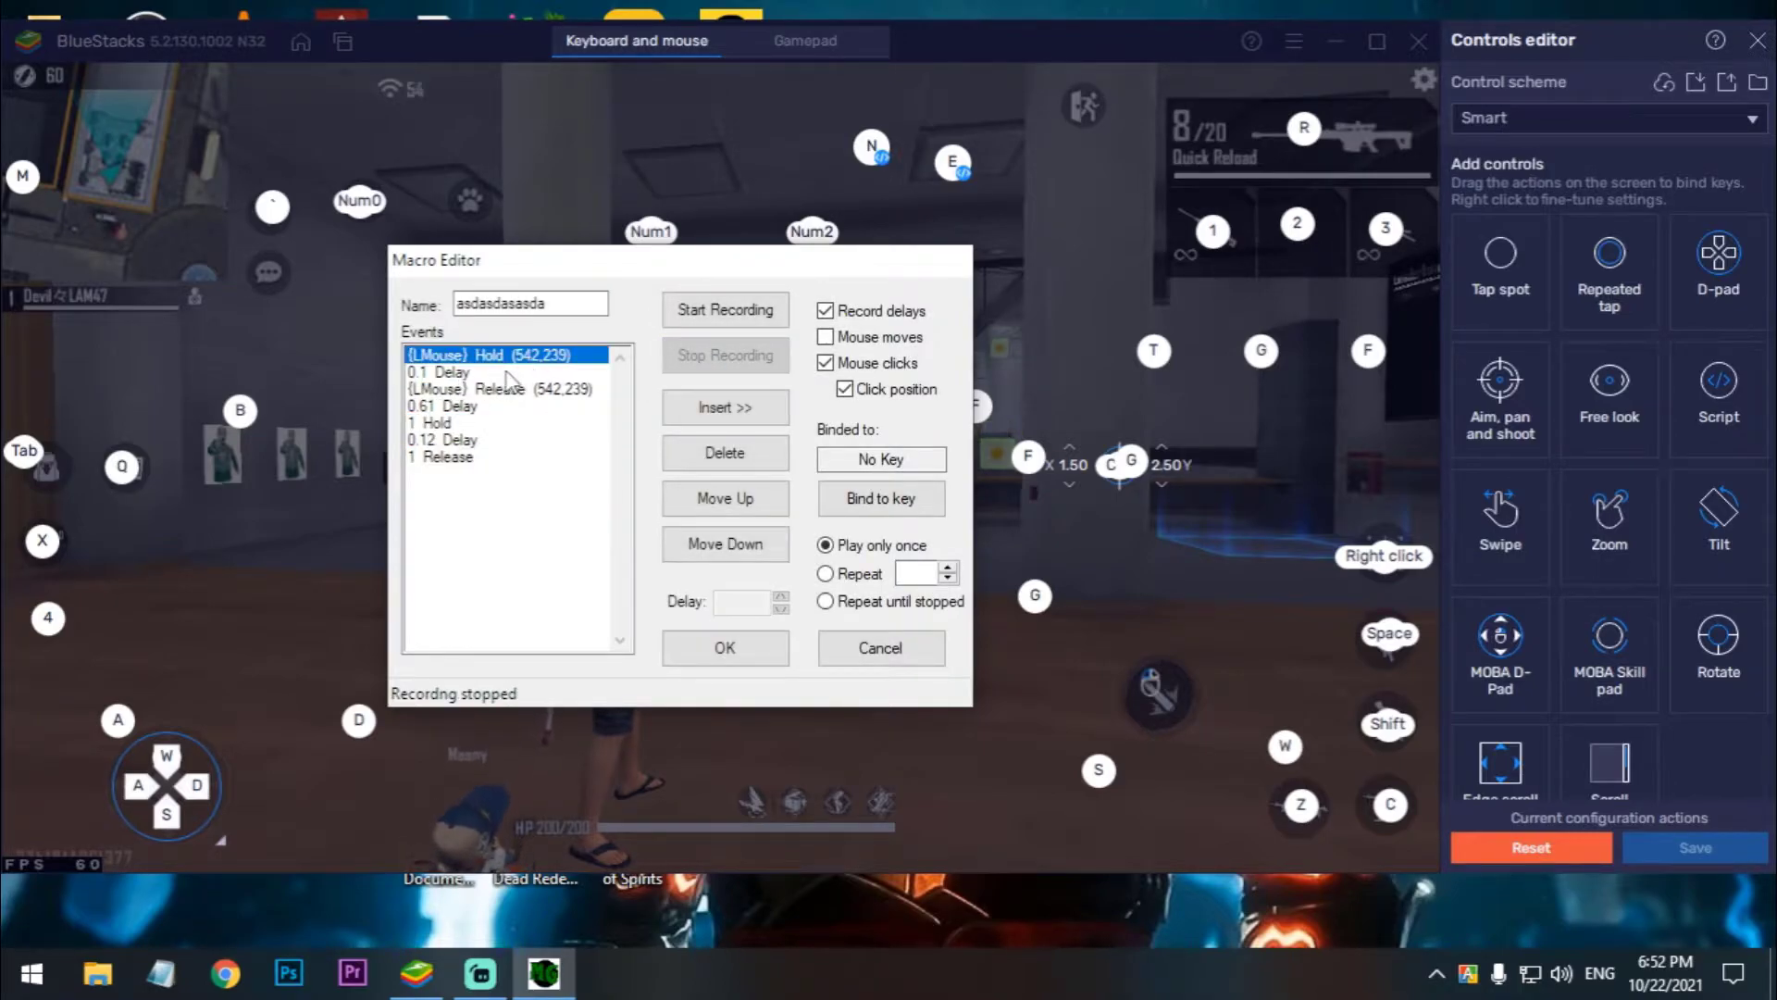
{"action": "left_click", "coordinate": [451, 373]}
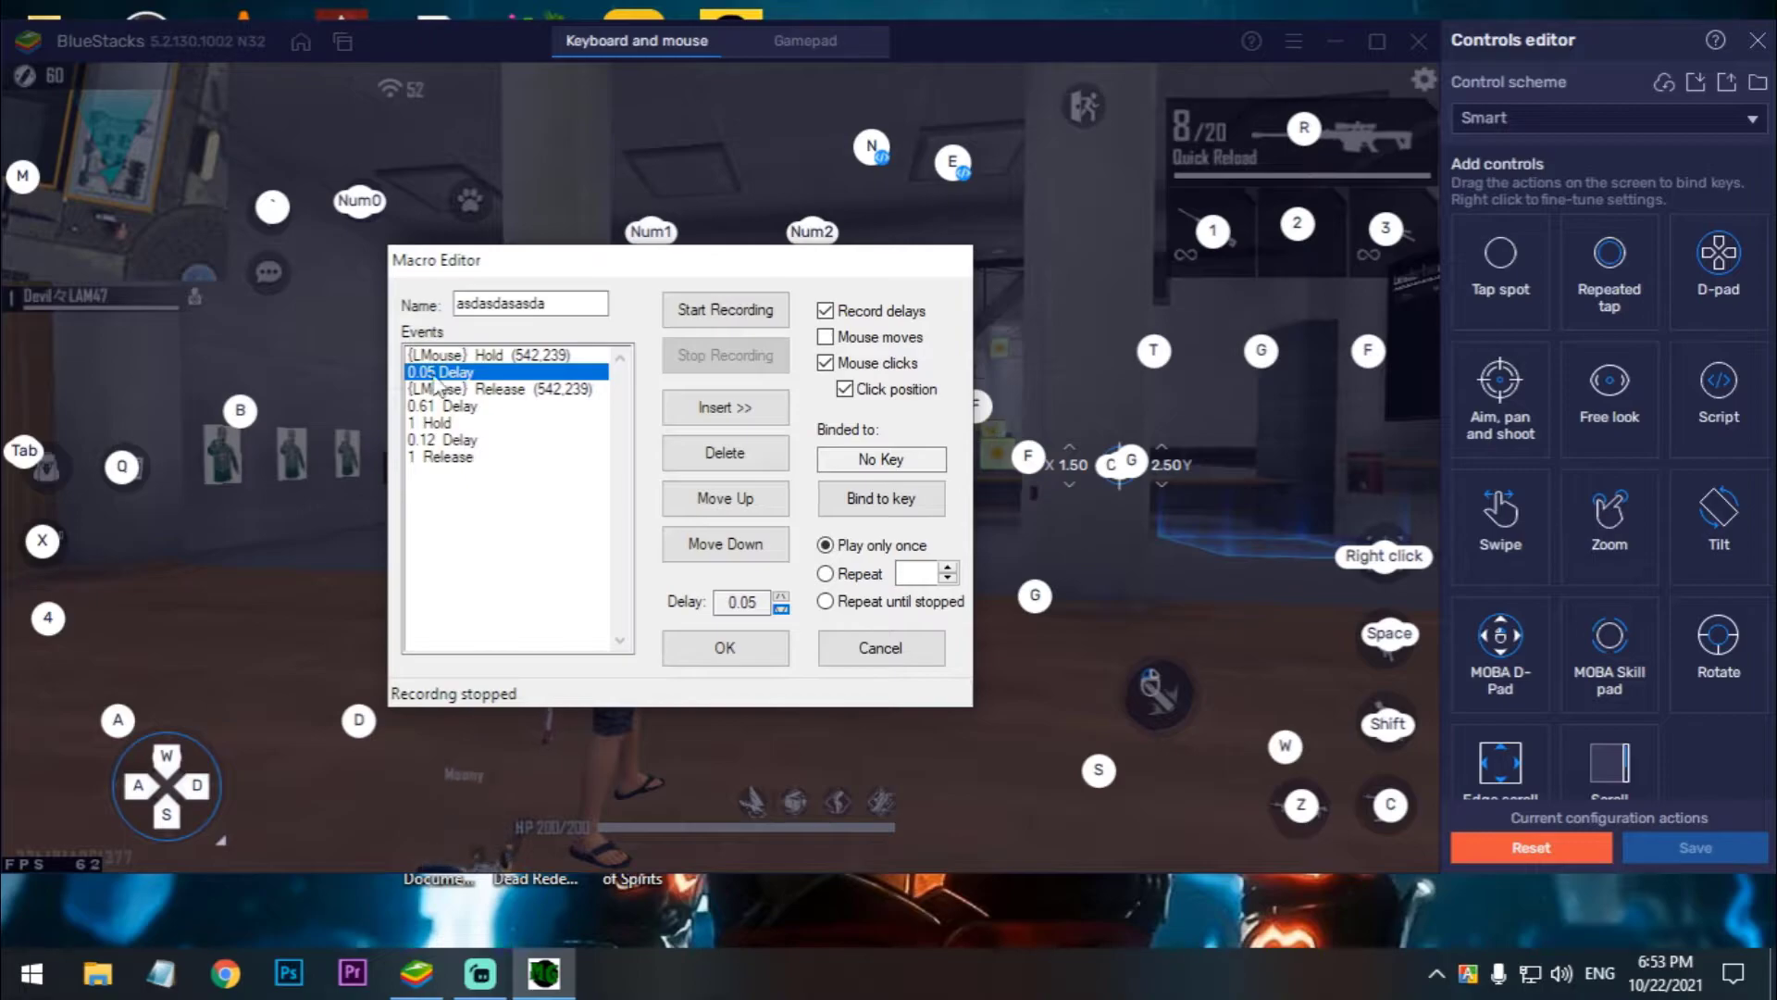
{"action": "left_click", "coordinate": [463, 406]}
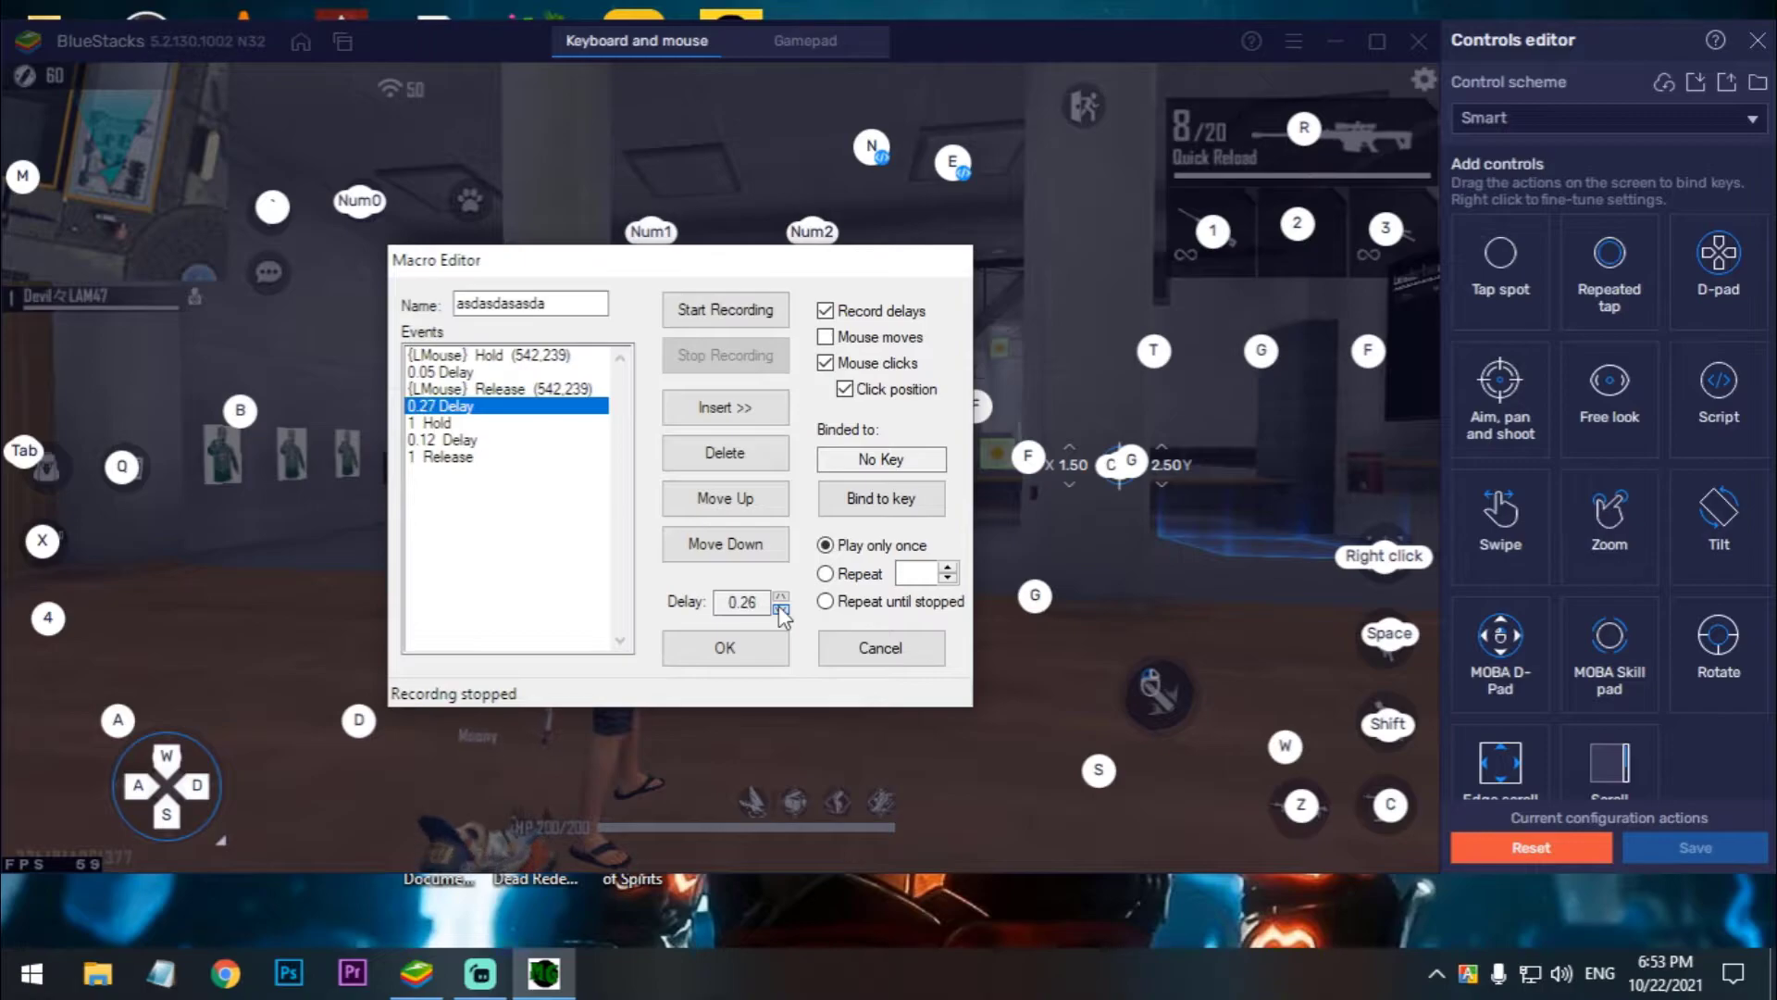
{"action": "left_click", "coordinate": [780, 608]}
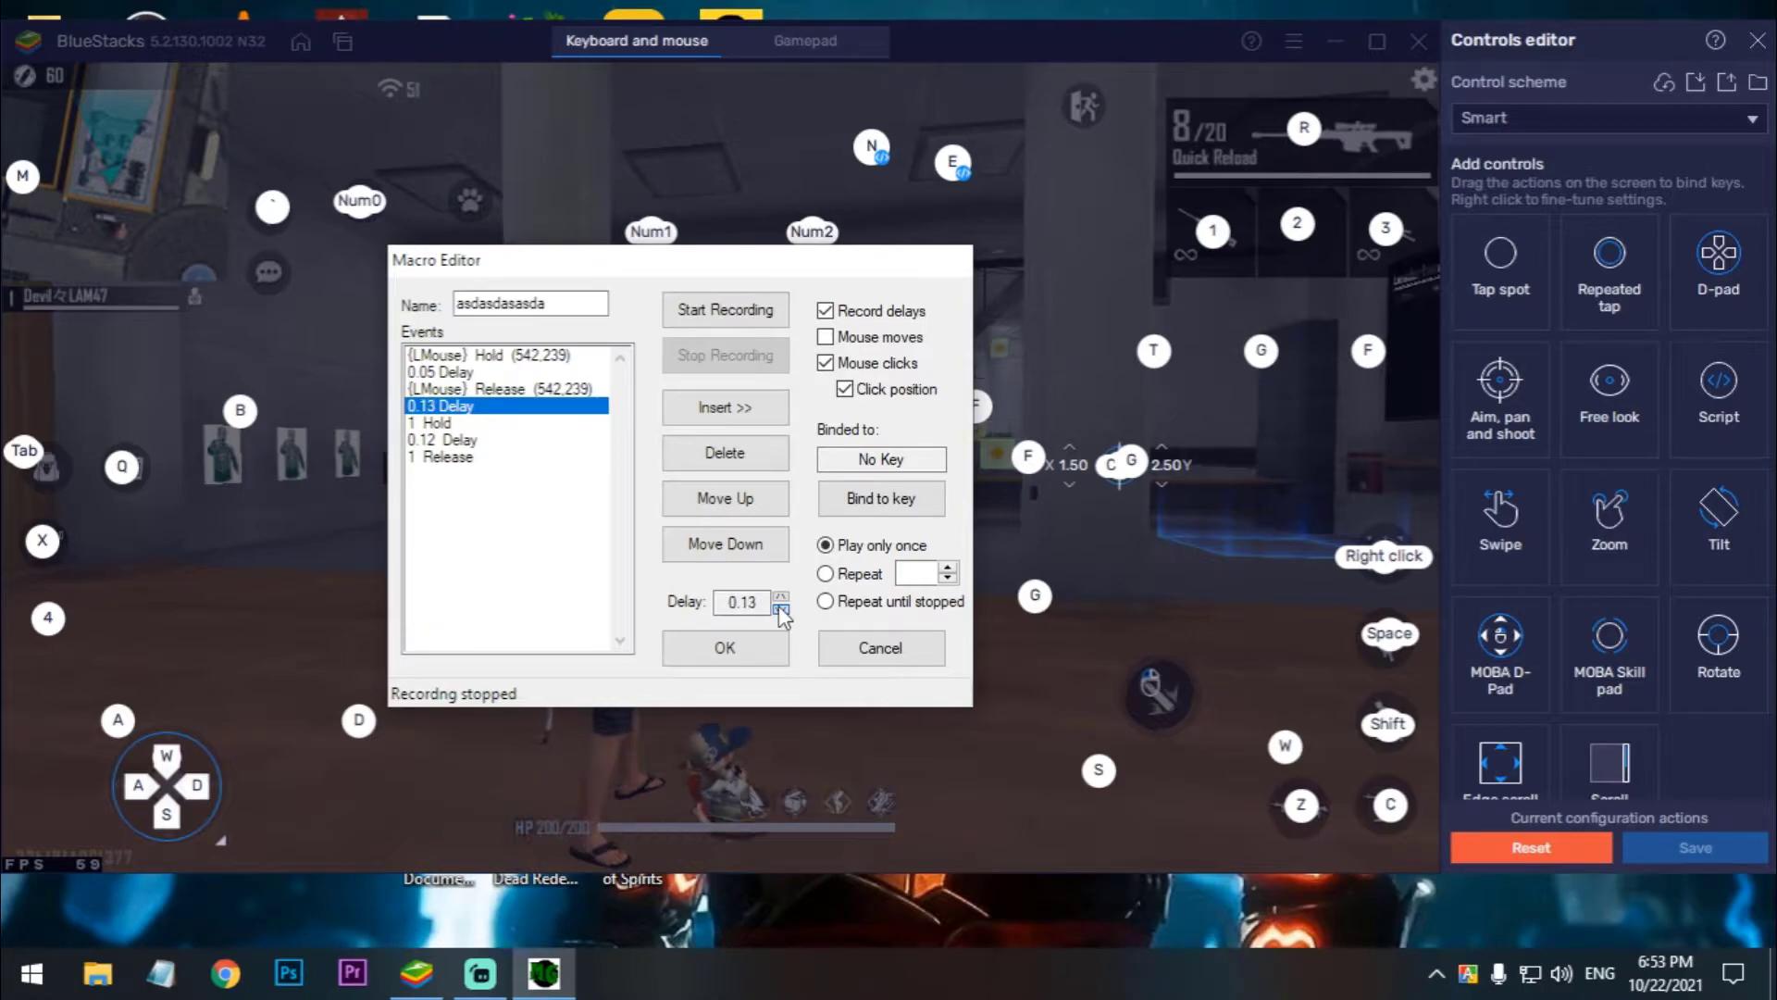
{"action": "left_click", "coordinate": [780, 608]}
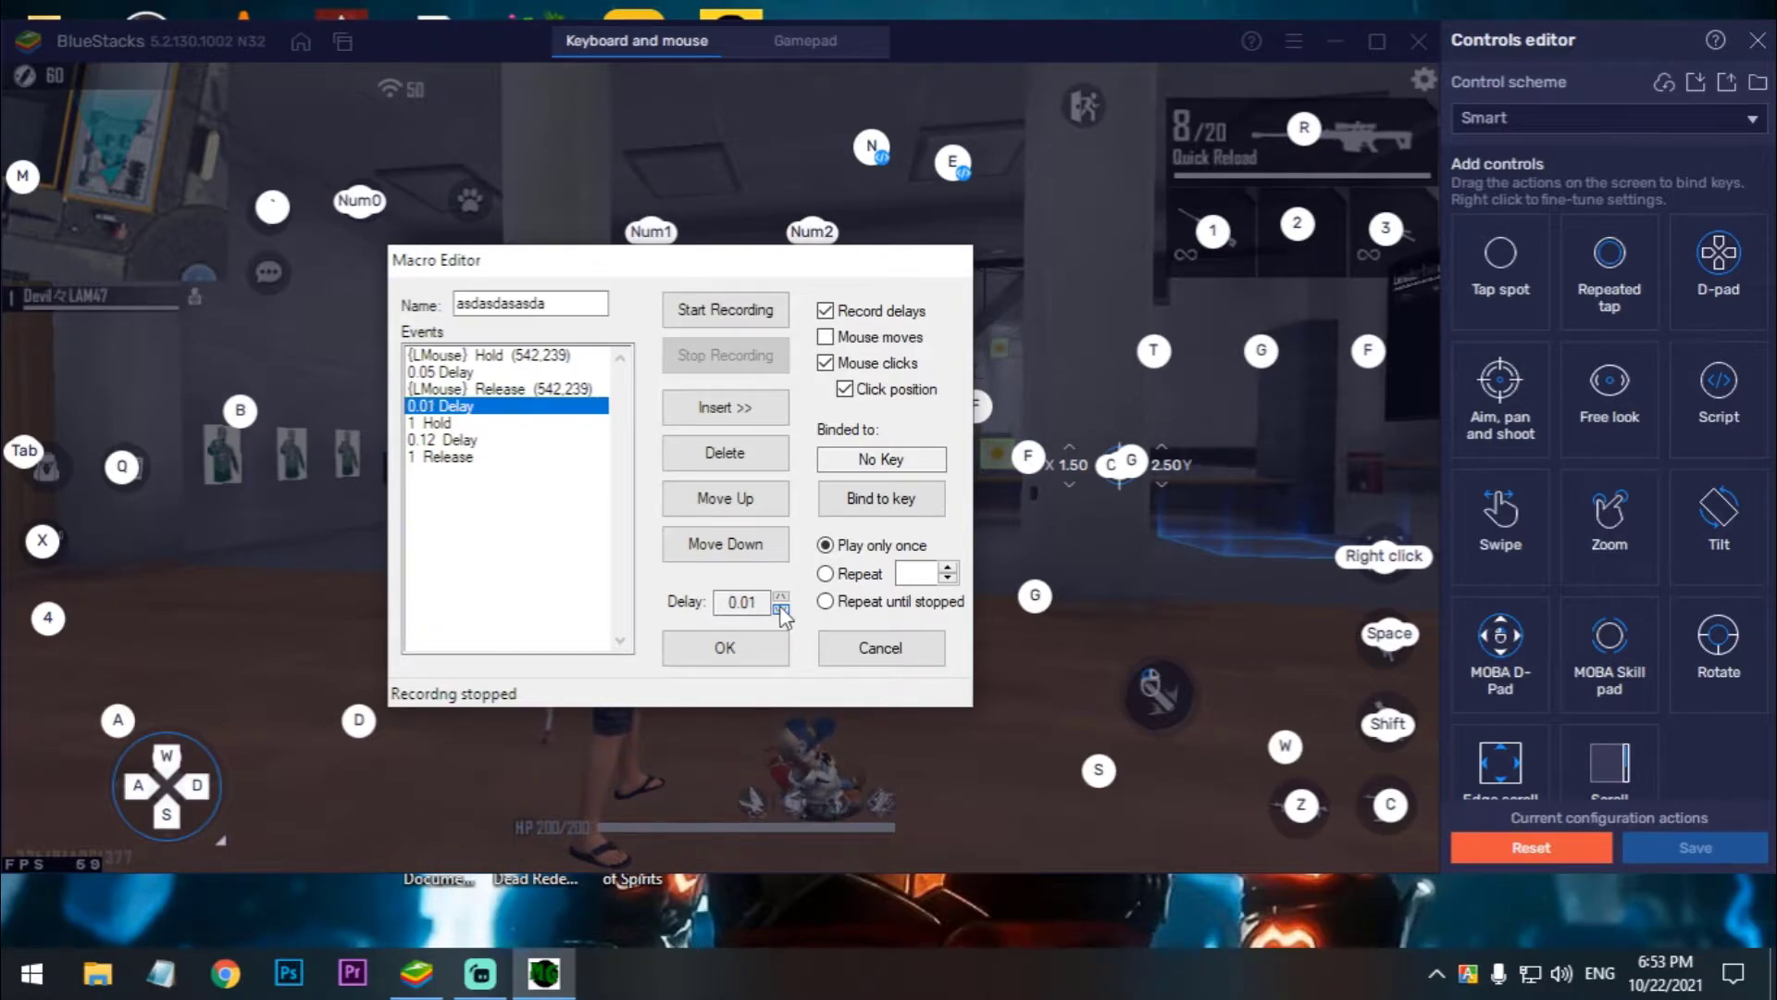
{"action": "left_click", "coordinate": [780, 597]}
{"action": "left_click", "coordinate": [781, 597]}
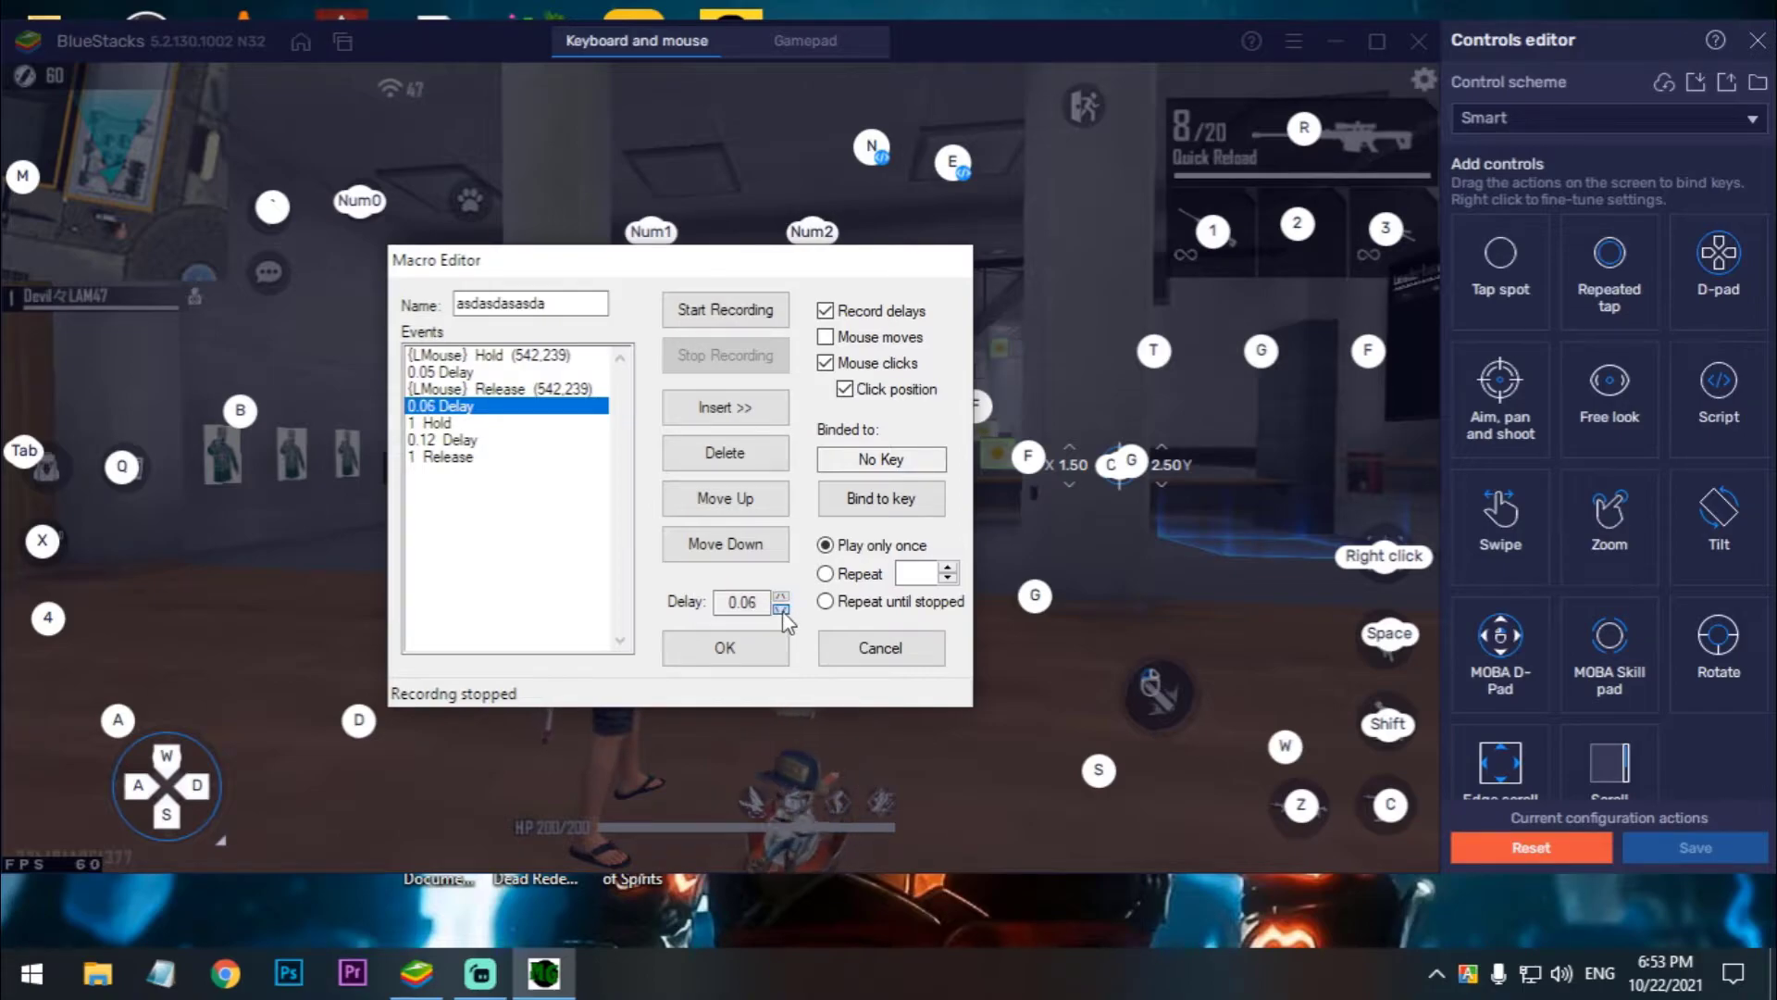
{"action": "left_click", "coordinate": [725, 647]}
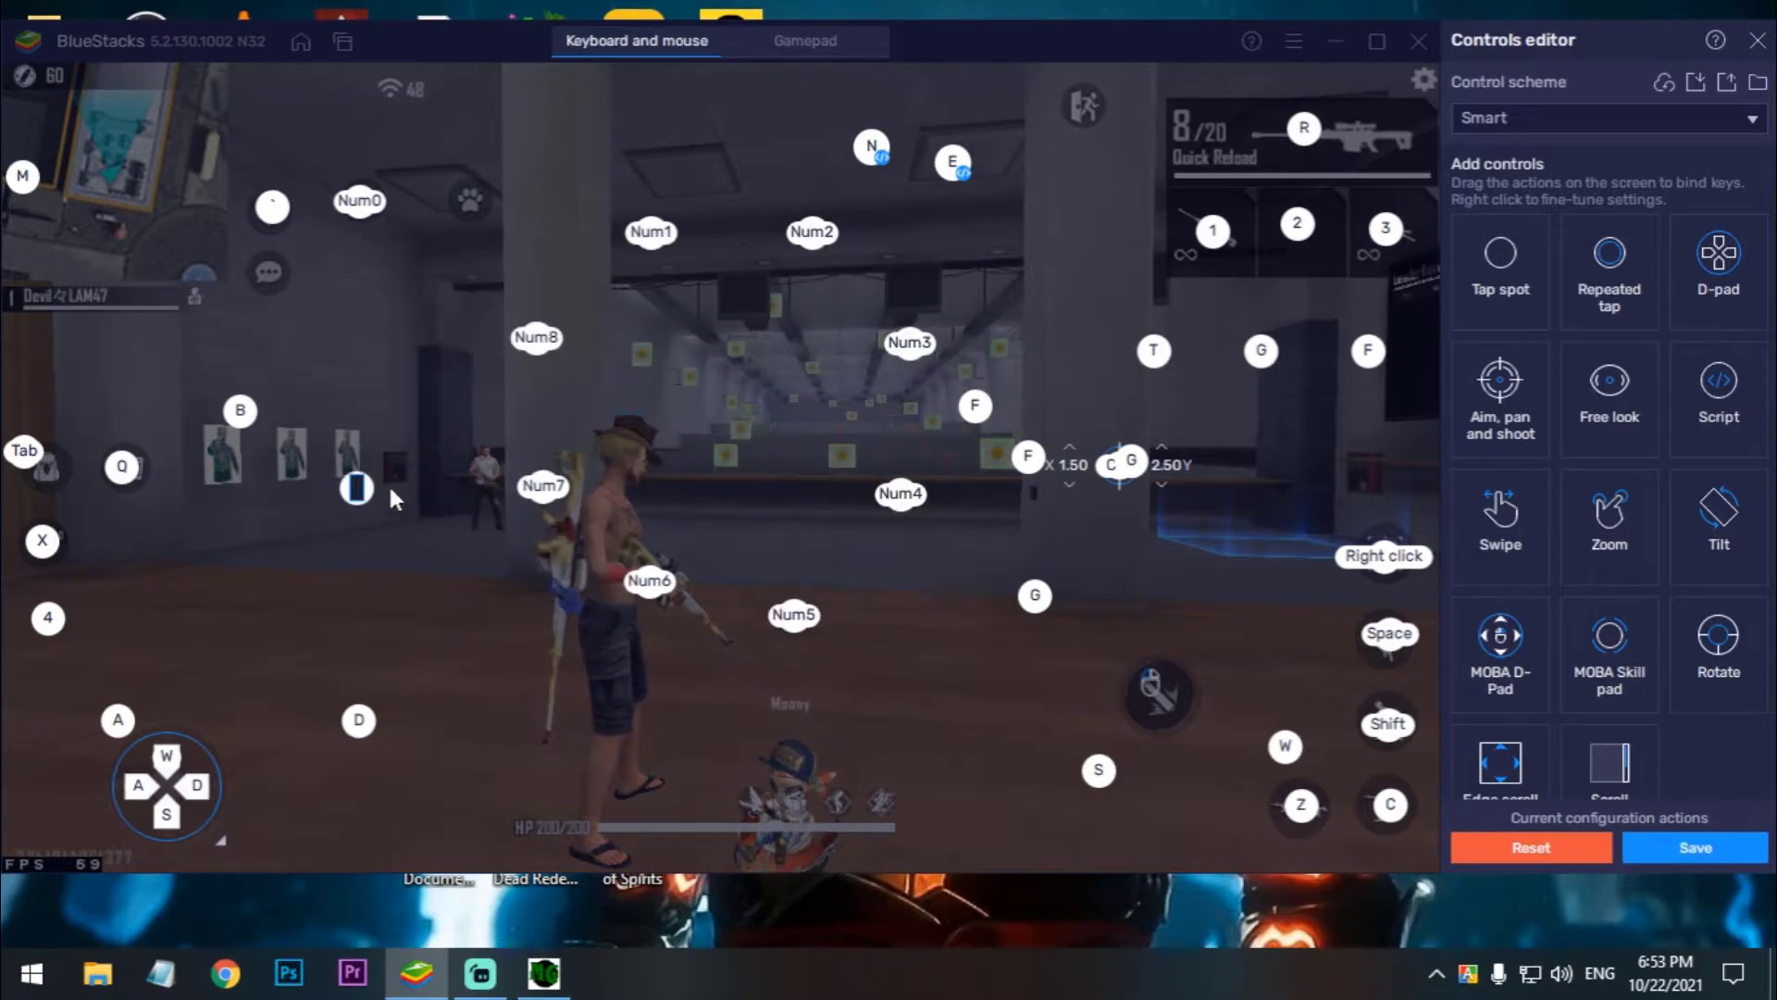
{"action": "left_click", "coordinate": [360, 486]}
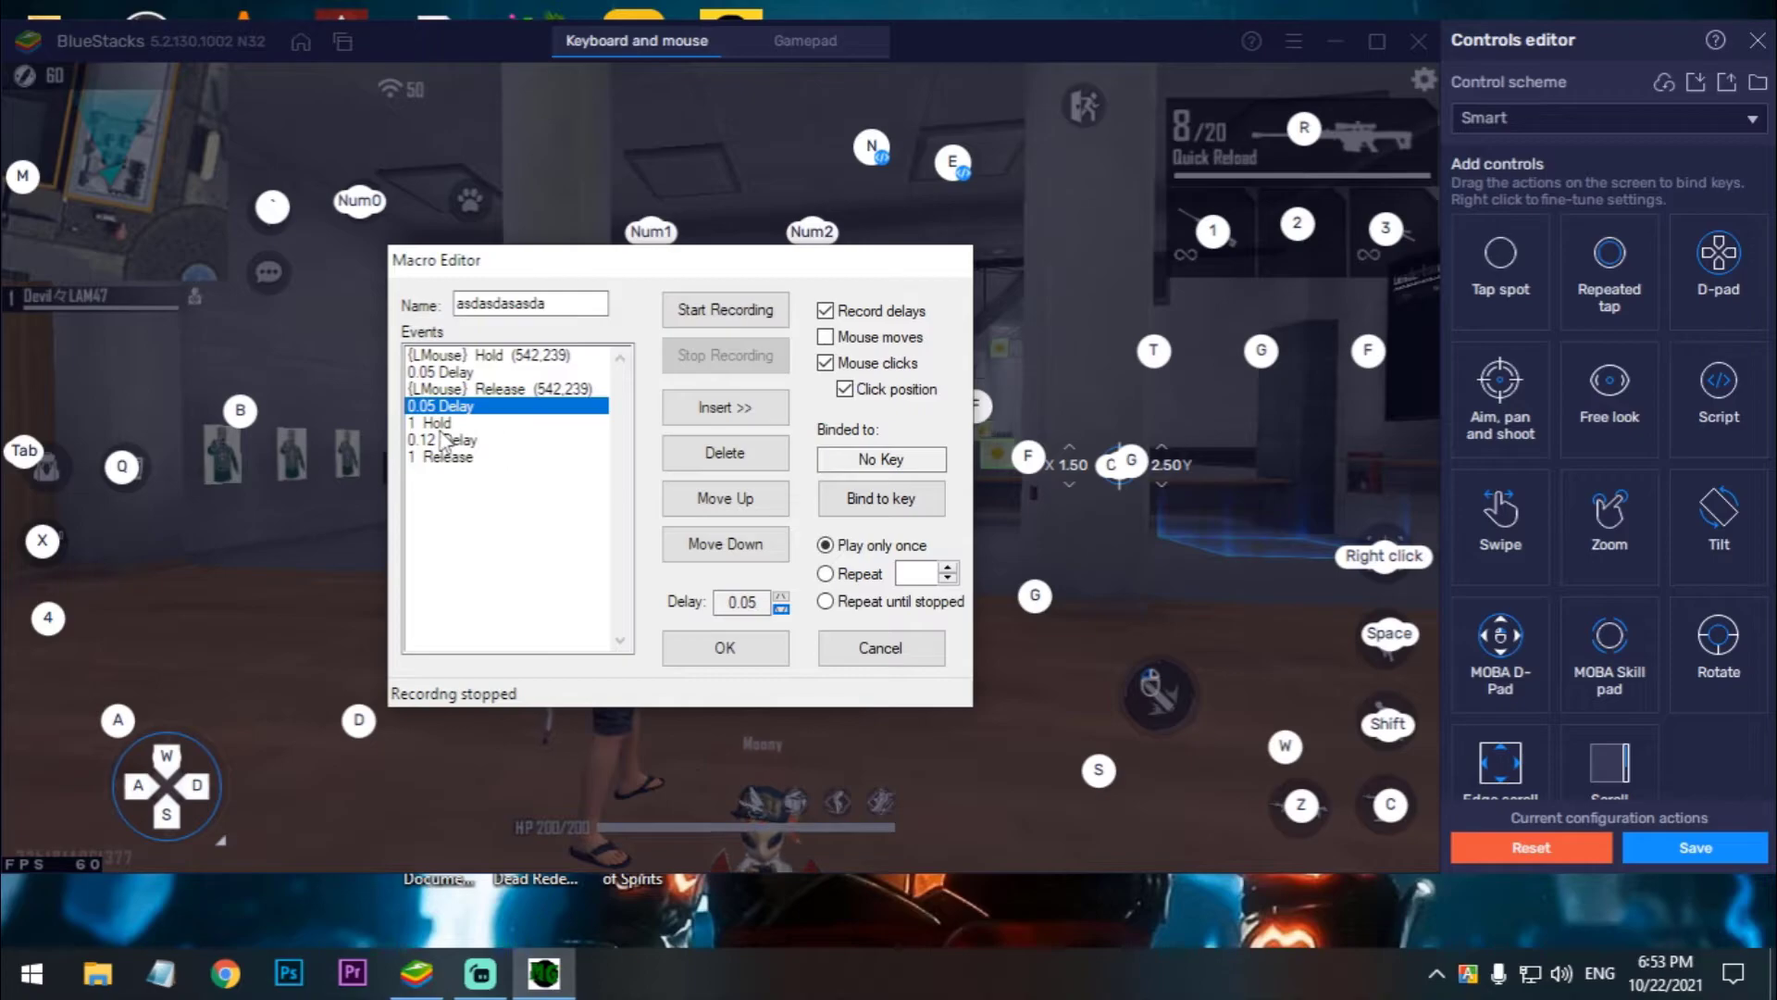
Delete the delay between key 1's hold and release, bind the macro to key L and save it.
{"action": "left_click", "coordinate": [463, 439]}
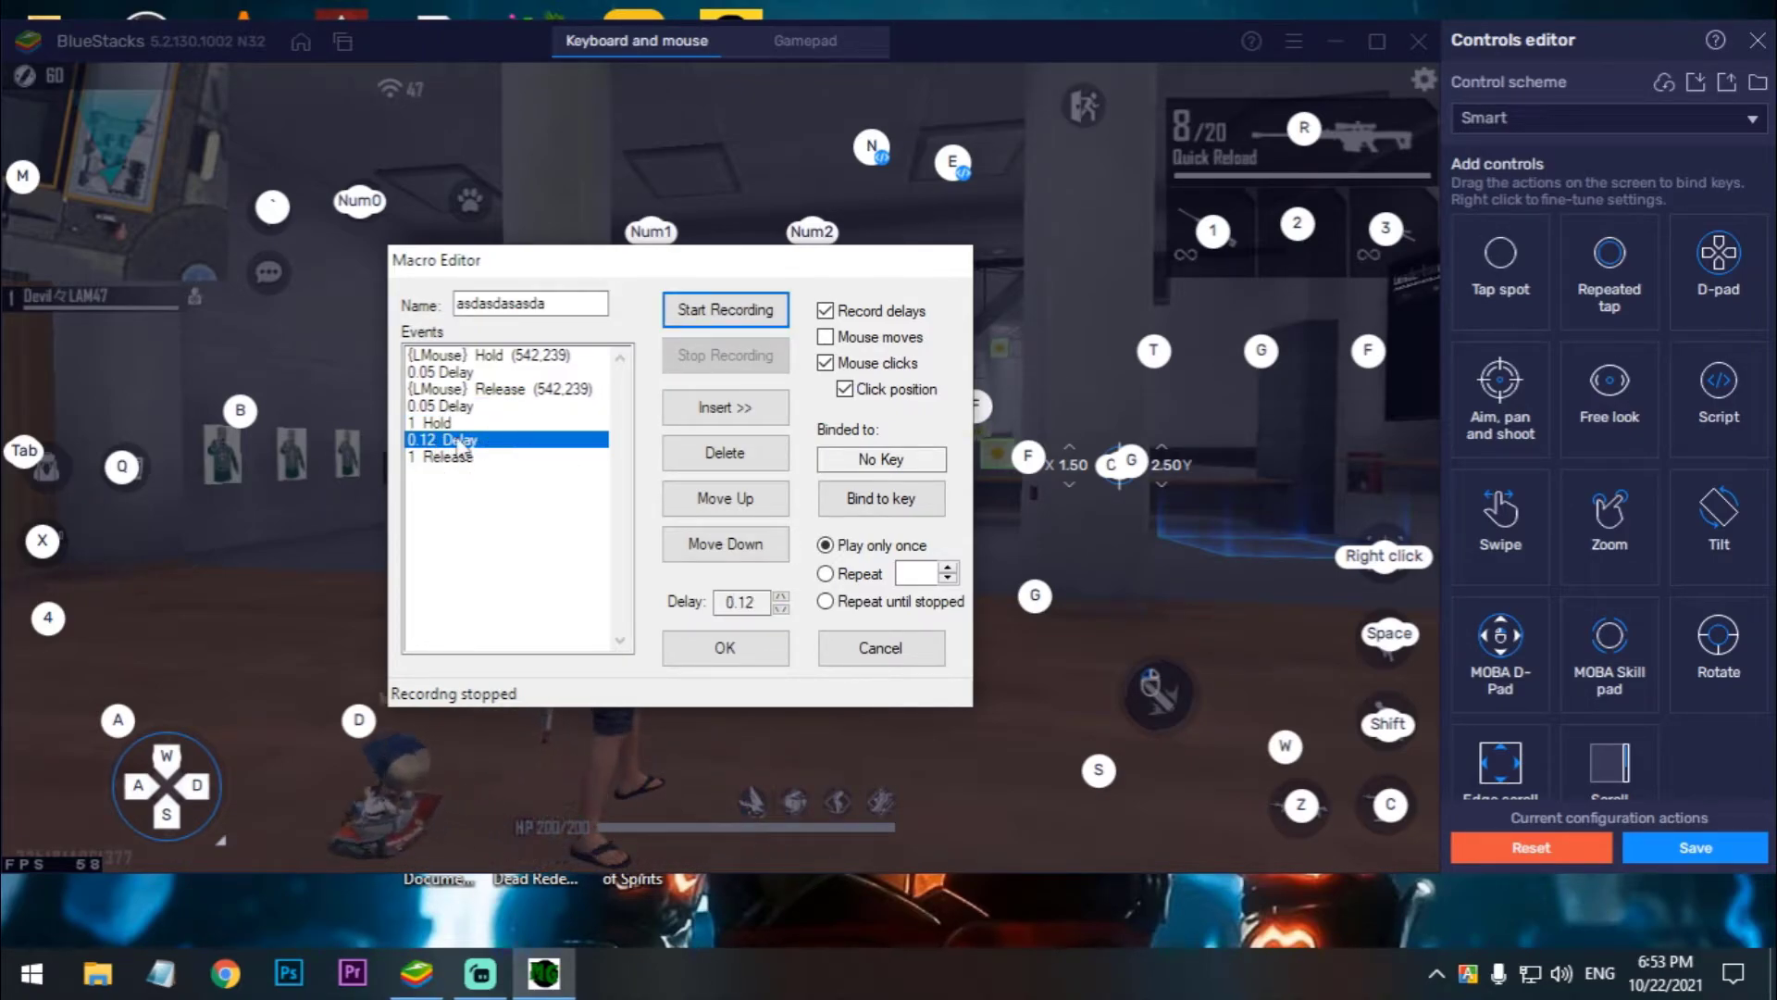
{"action": "left_click", "coordinate": [724, 453]}
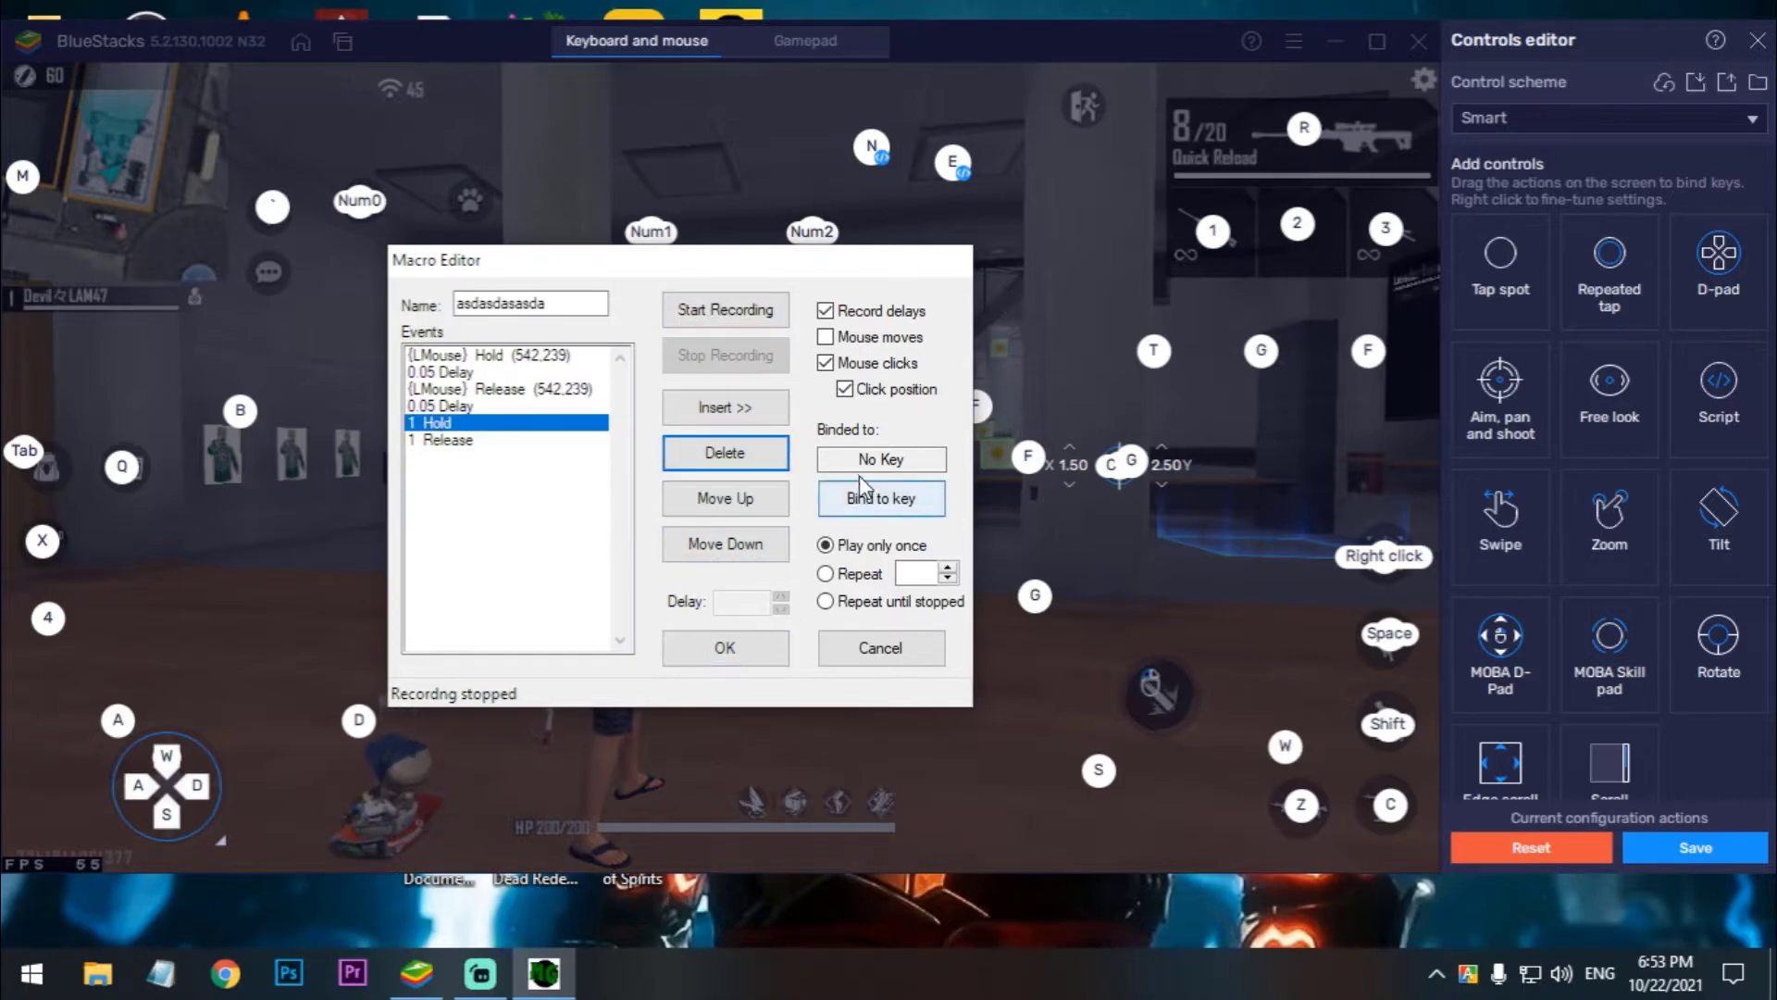
{"action": "left_click", "coordinate": [861, 500]}
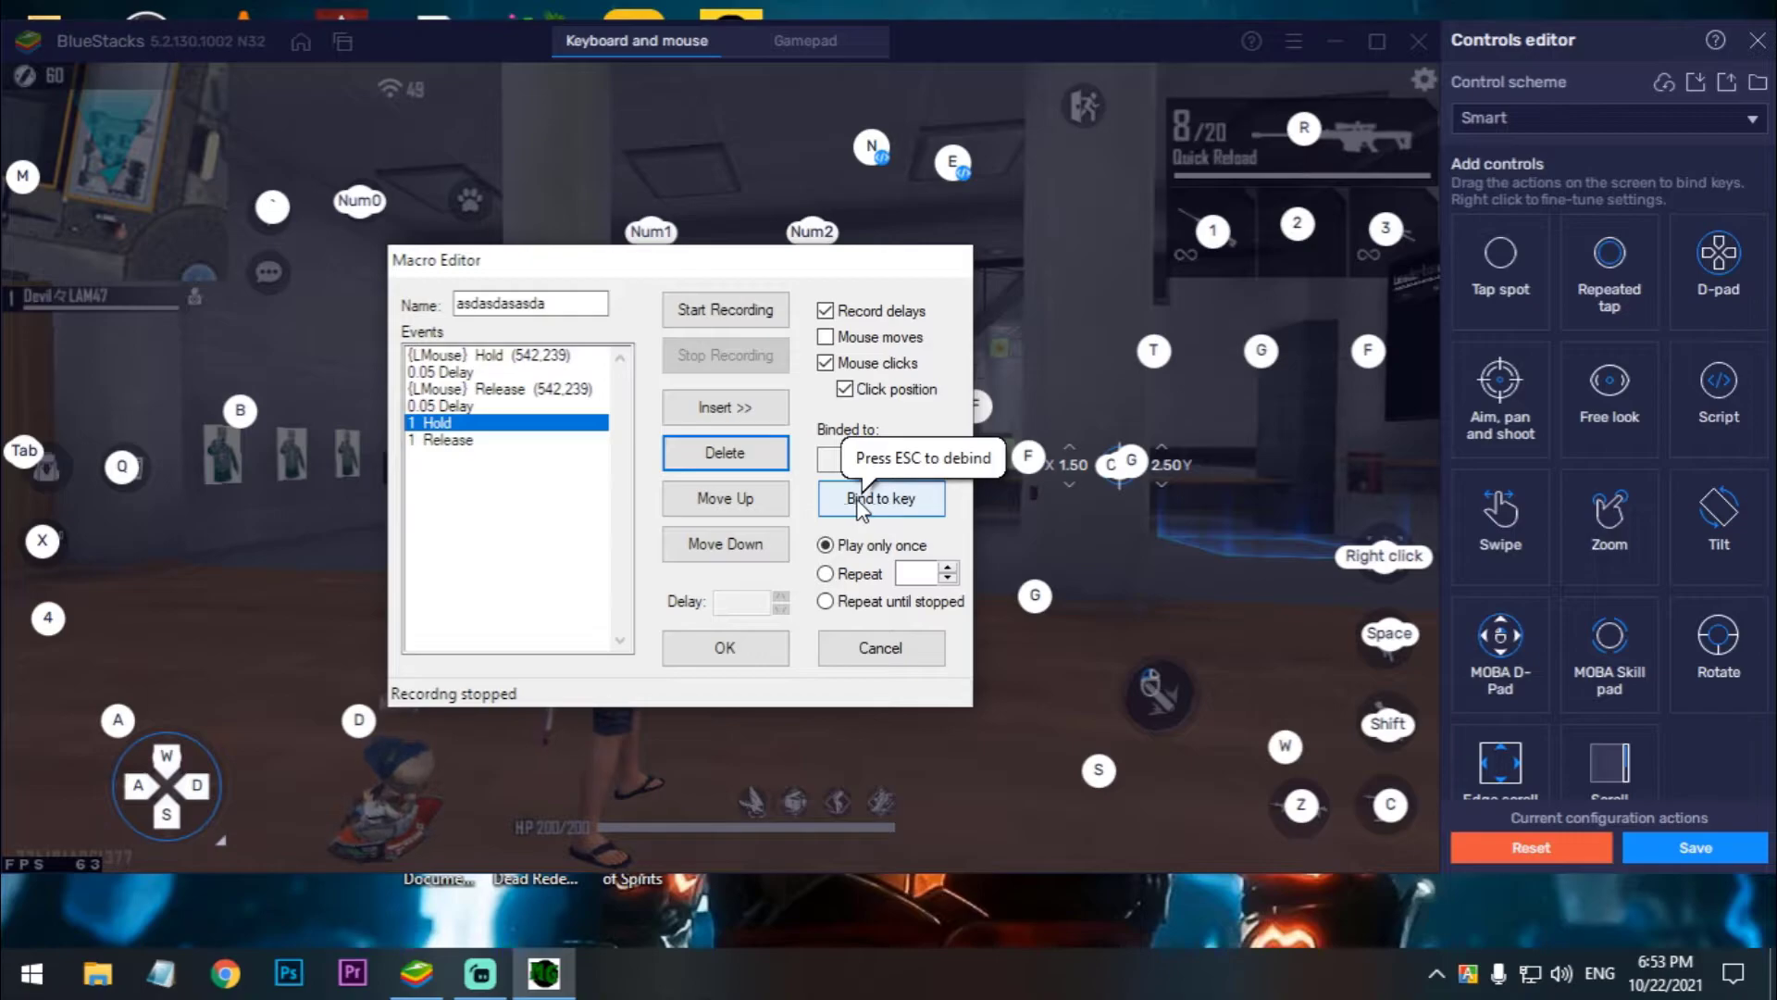
{"action": "left_click", "coordinate": [879, 500]}
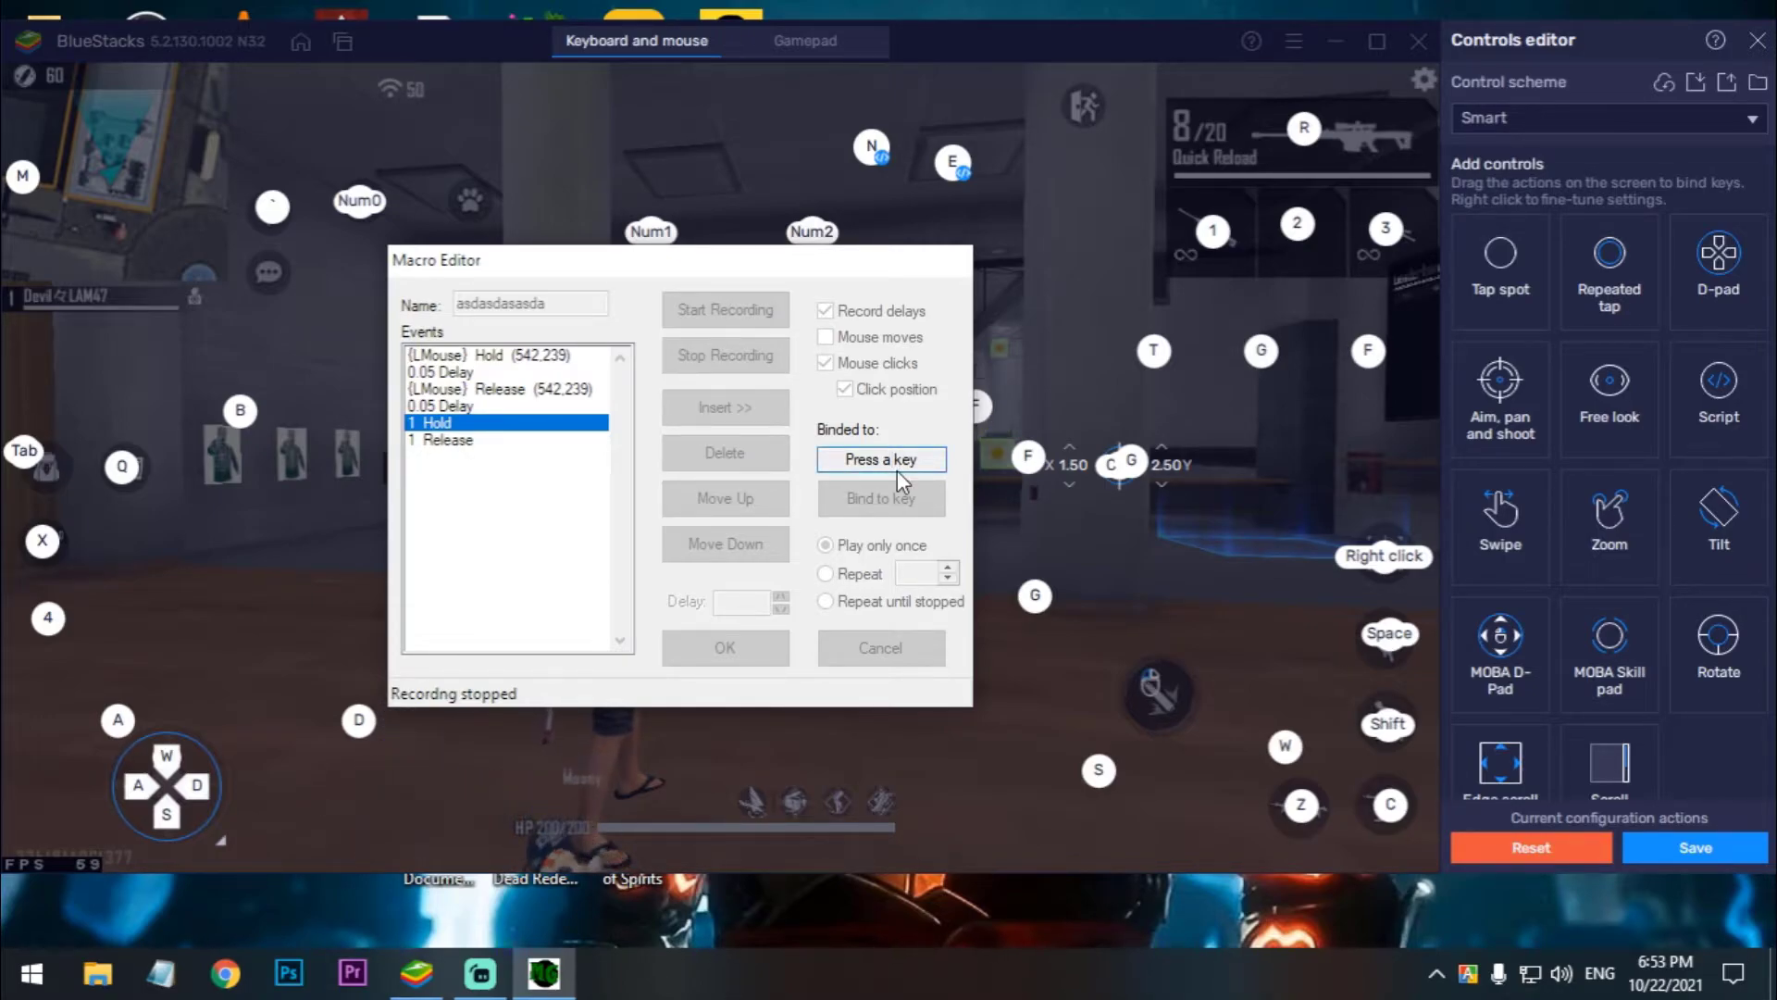
{"action": "key", "text": "l"}
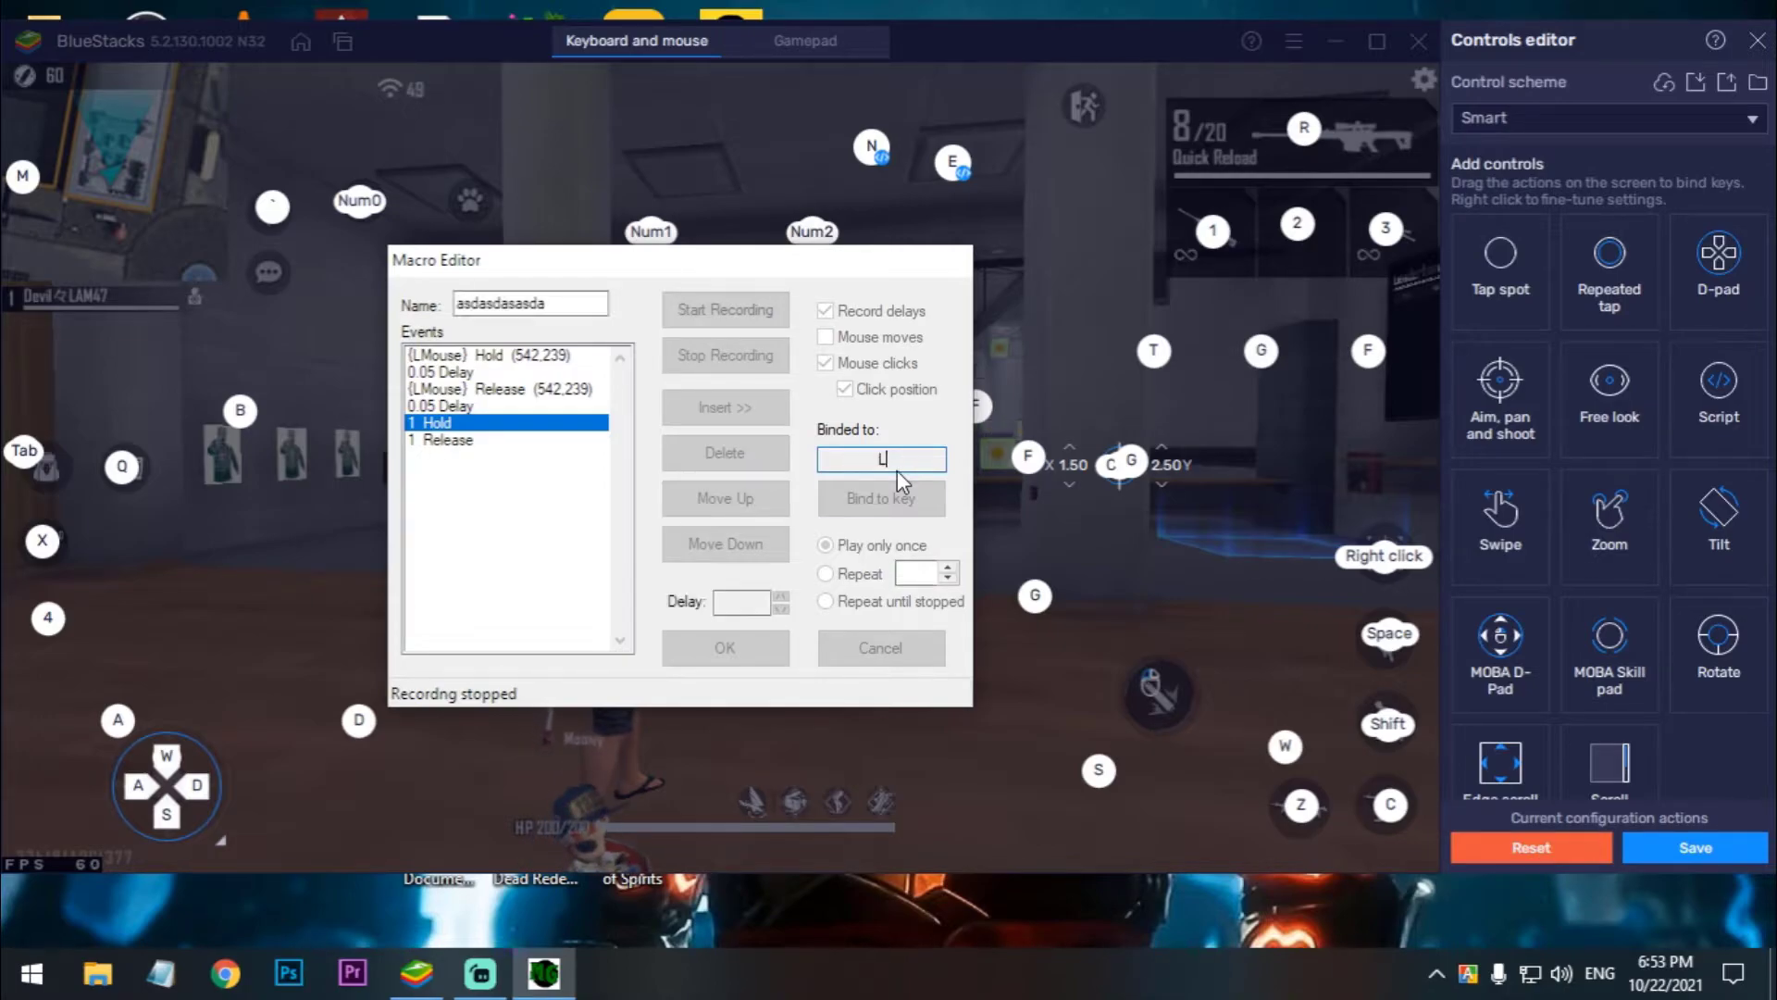
{"action": "left_click", "coordinate": [726, 648]}
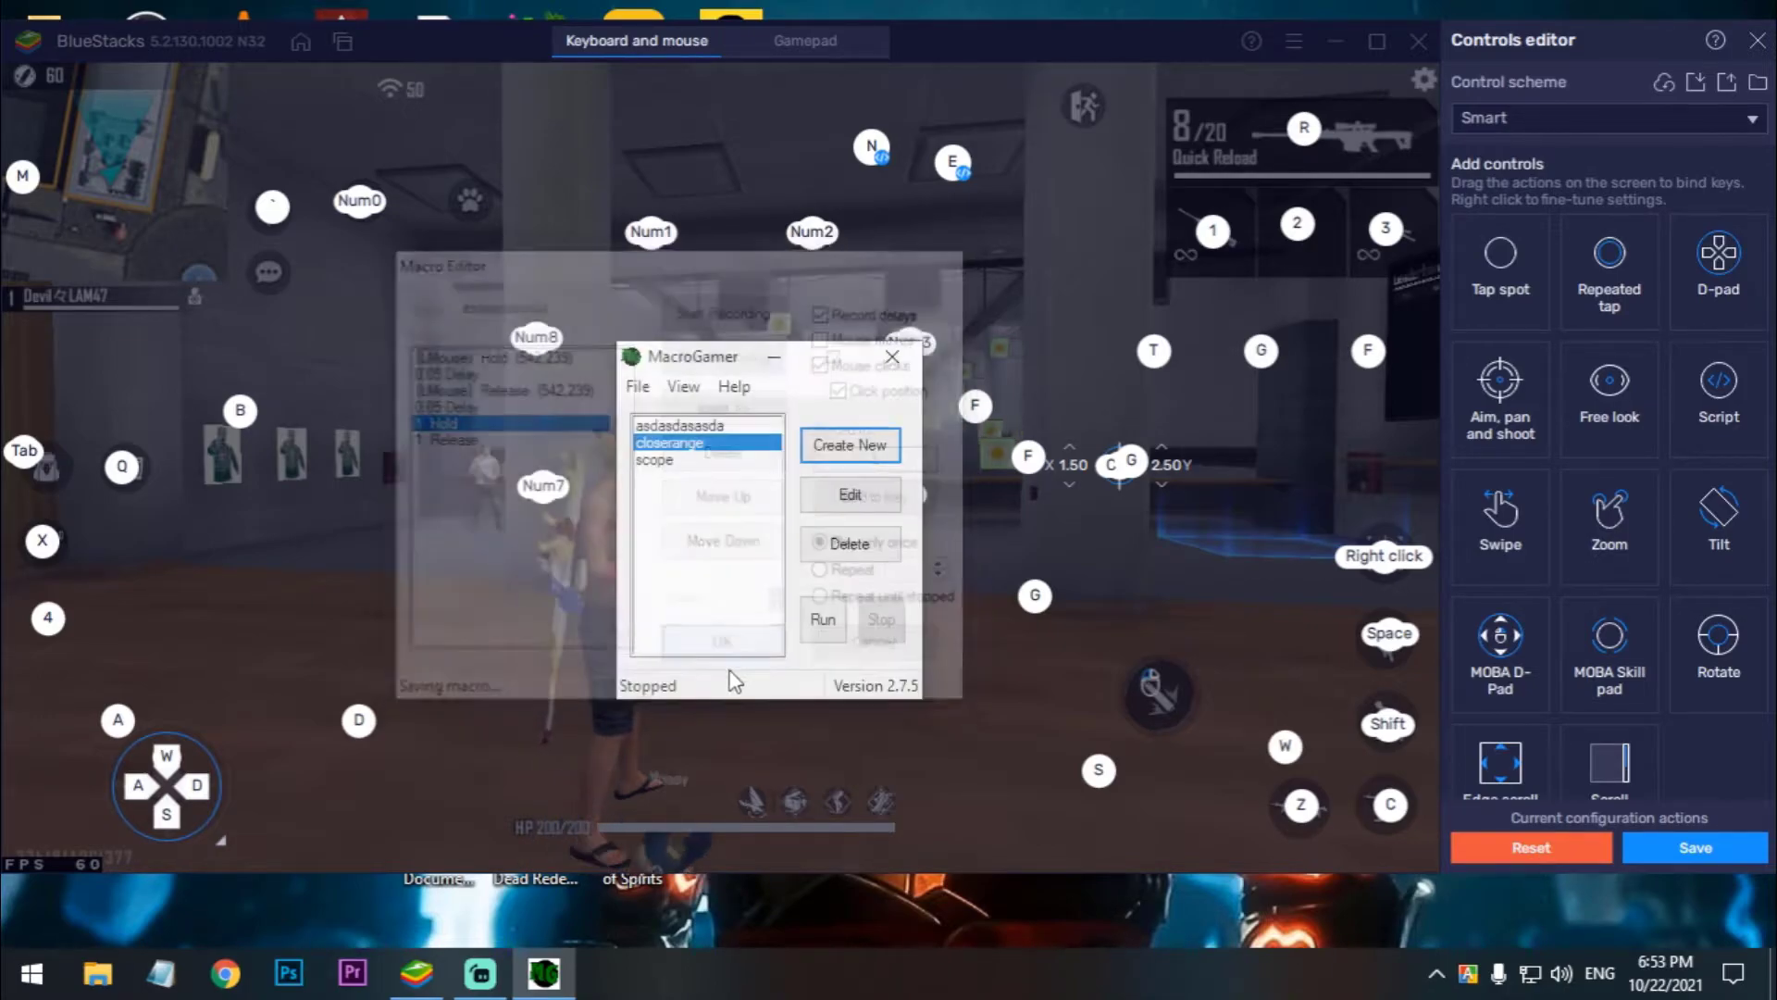
Start running the macros in MacroGamer, and return to the game in BlueStacks, discarding the changes in the controls editor.
{"action": "left_click", "coordinate": [822, 620]}
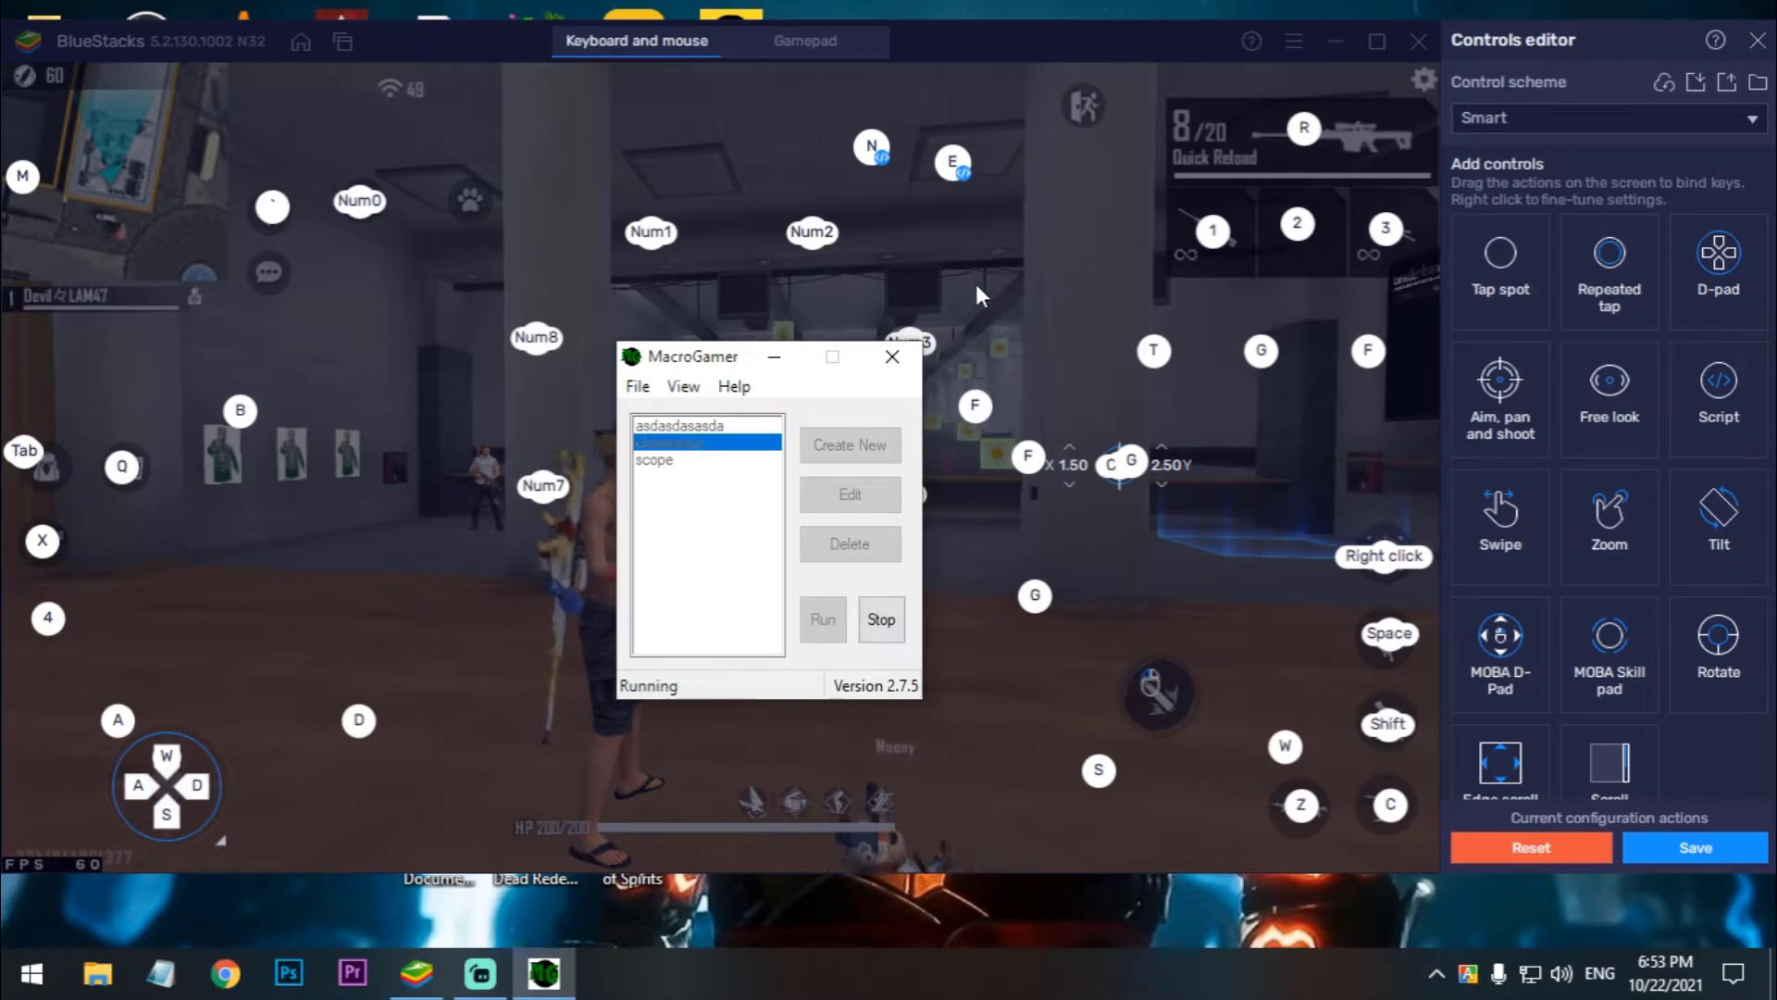
{"action": "mouse_move", "coordinate": [995, 273]}
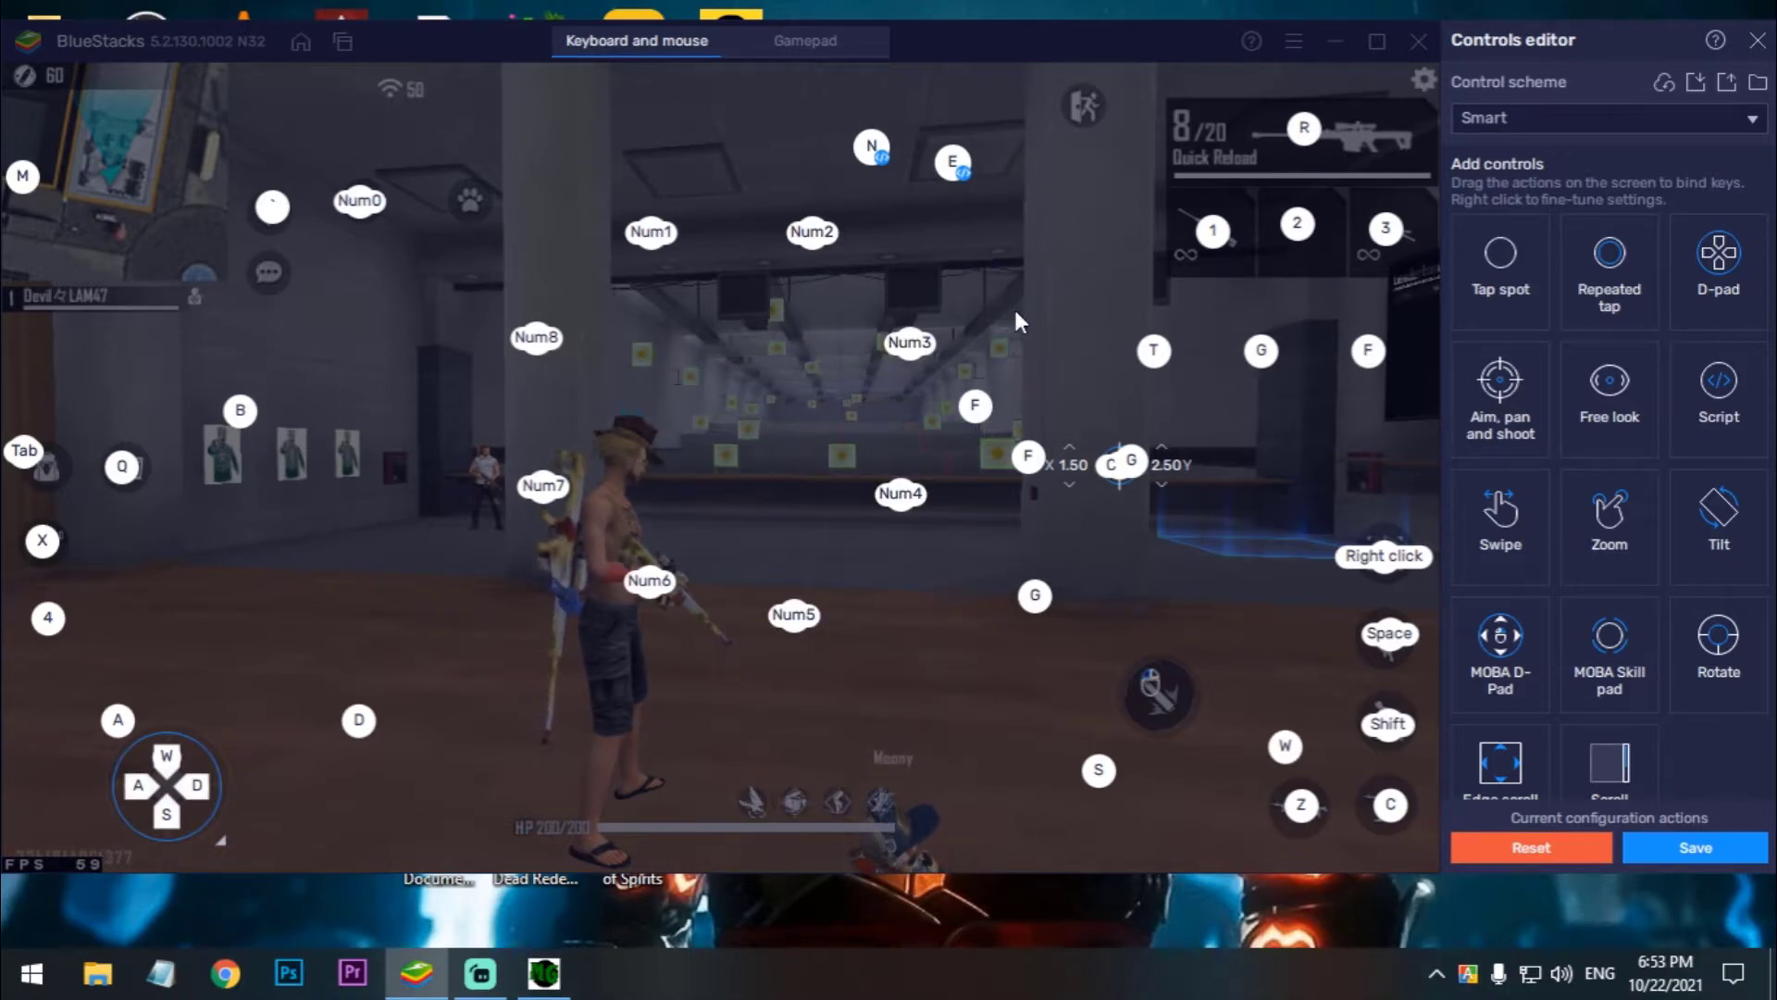
{"action": "key", "text": "Escape"}
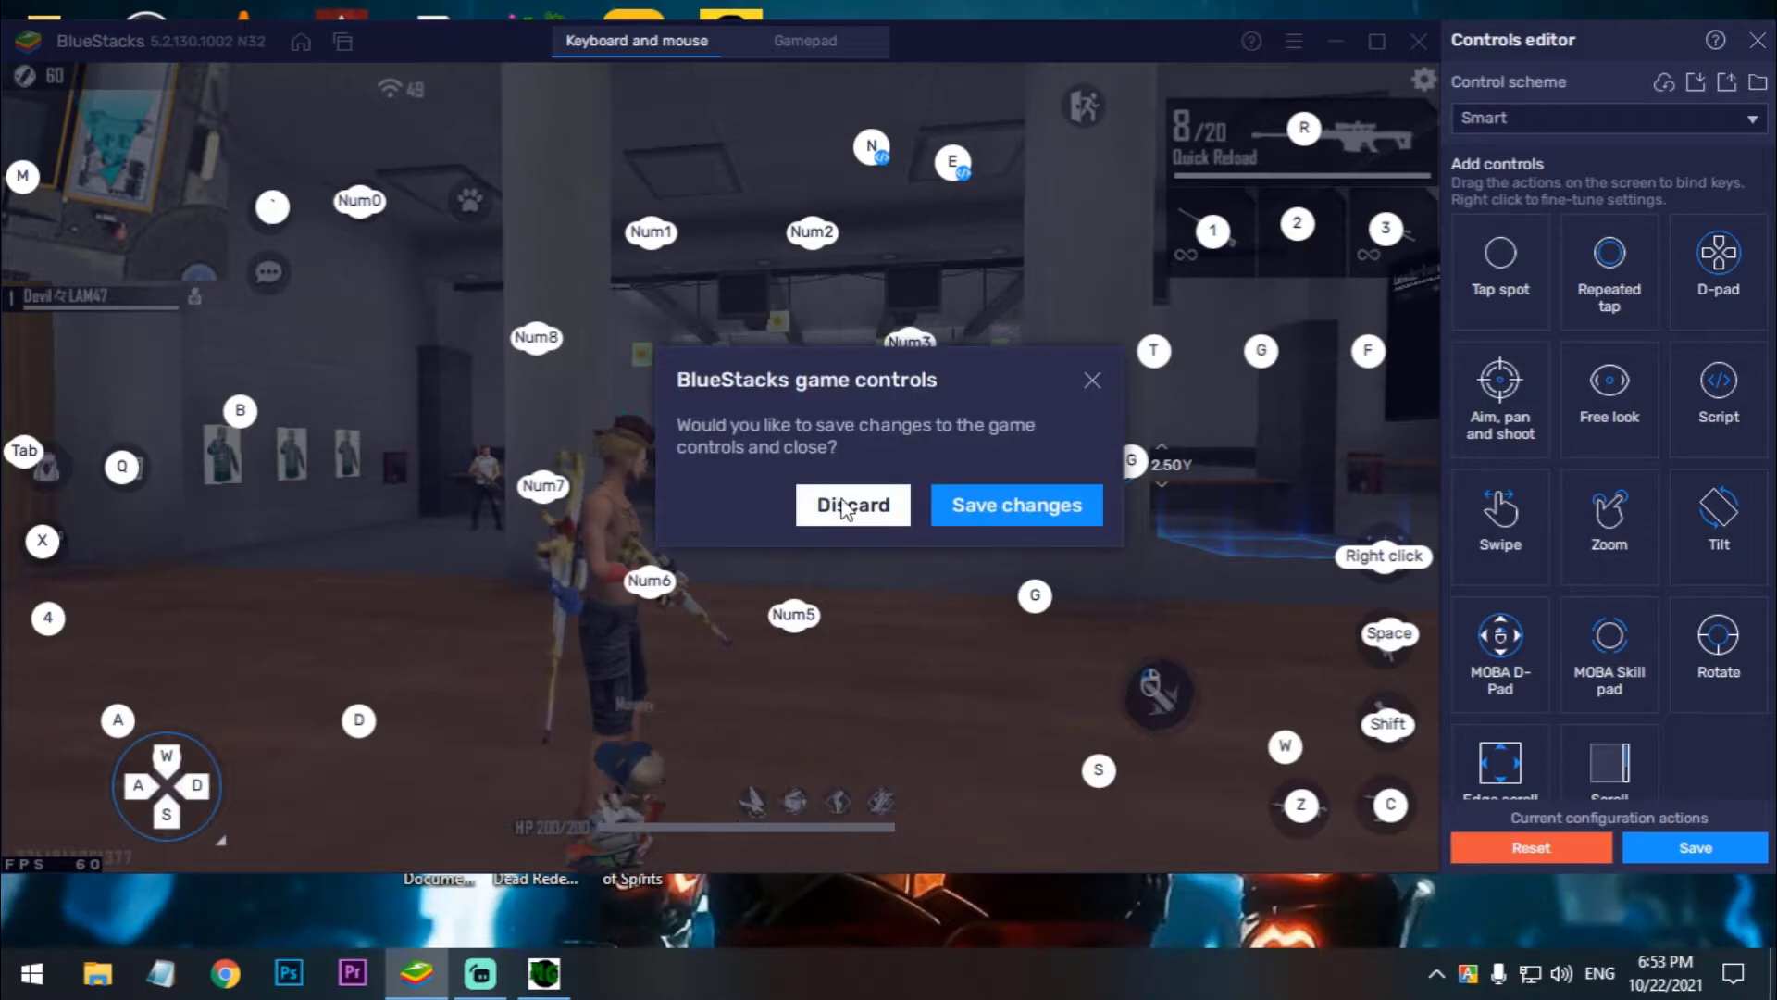
{"action": "left_click", "coordinate": [847, 507]}
{"action": "key", "text": "F1"}
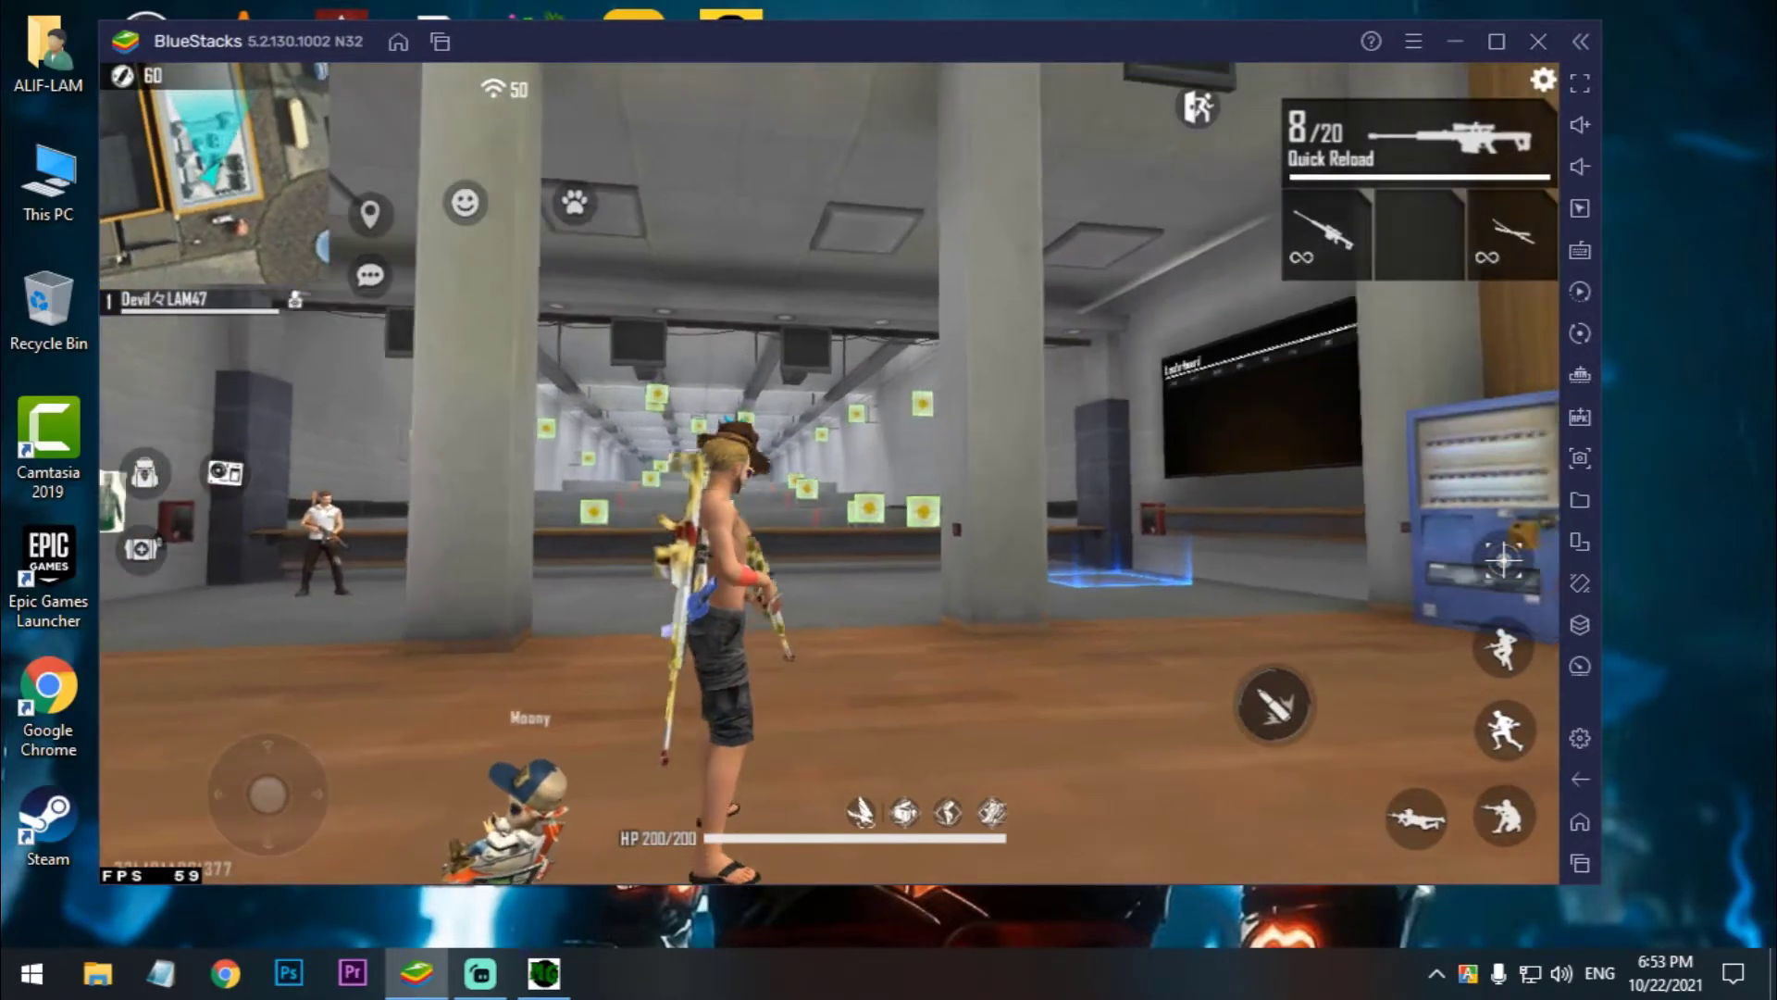
Test quick scoping and firing the sniper rifle at the range targets, switching between weapon slots 1 and 2 between shots.
{"action": "right_click", "coordinate": [946, 501]}
{"action": "left_click", "coordinate": [947, 502]}
{"action": "right_click", "coordinate": [828, 473]}
{"action": "right_click", "coordinate": [829, 473]}
{"action": "right_click", "coordinate": [828, 473]}
{"action": "left_click", "coordinate": [829, 473]}
{"action": "right_click", "coordinate": [828, 473]}
{"action": "left_click", "coordinate": [828, 473]}
{"action": "key", "text": "2"}
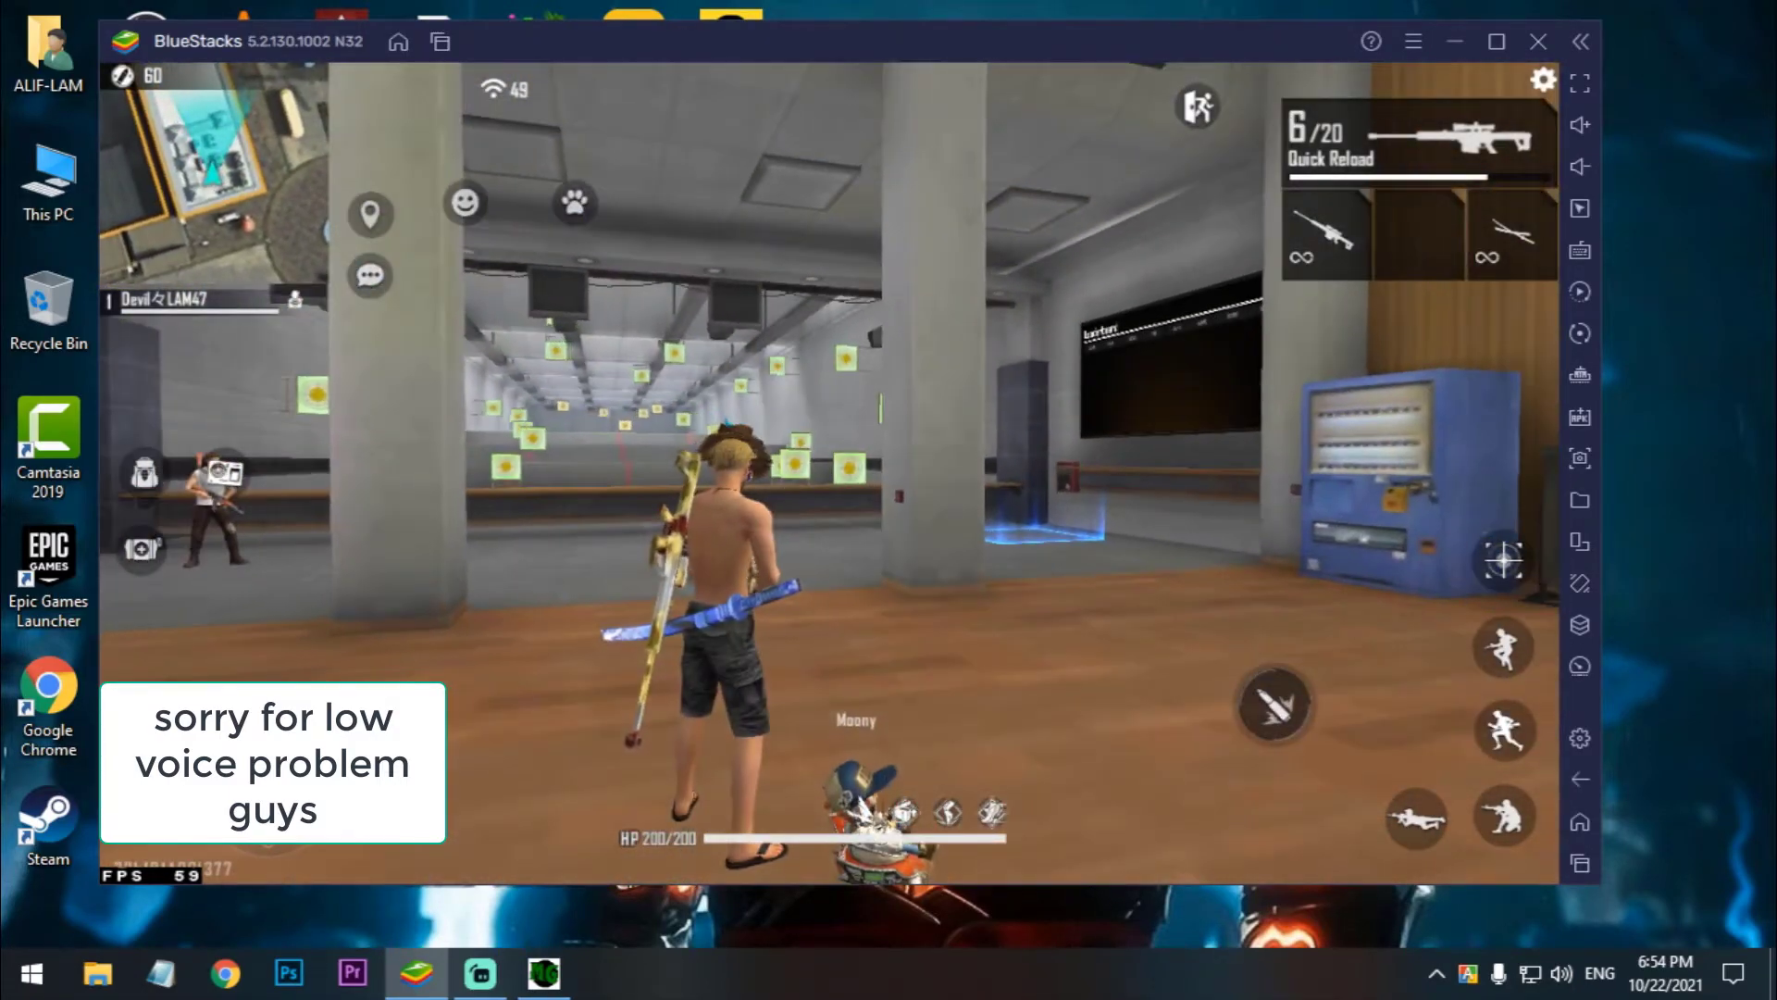
{"action": "right_click", "coordinate": [828, 473]}
{"action": "left_click", "coordinate": [829, 473]}
{"action": "key", "text": "1"}
{"action": "right_click", "coordinate": [828, 473]}
{"action": "left_click", "coordinate": [828, 473]}
{"action": "key", "text": "2"}
{"action": "right_click", "coordinate": [828, 473]}
{"action": "left_click", "coordinate": [828, 473]}
{"action": "key", "text": "1"}
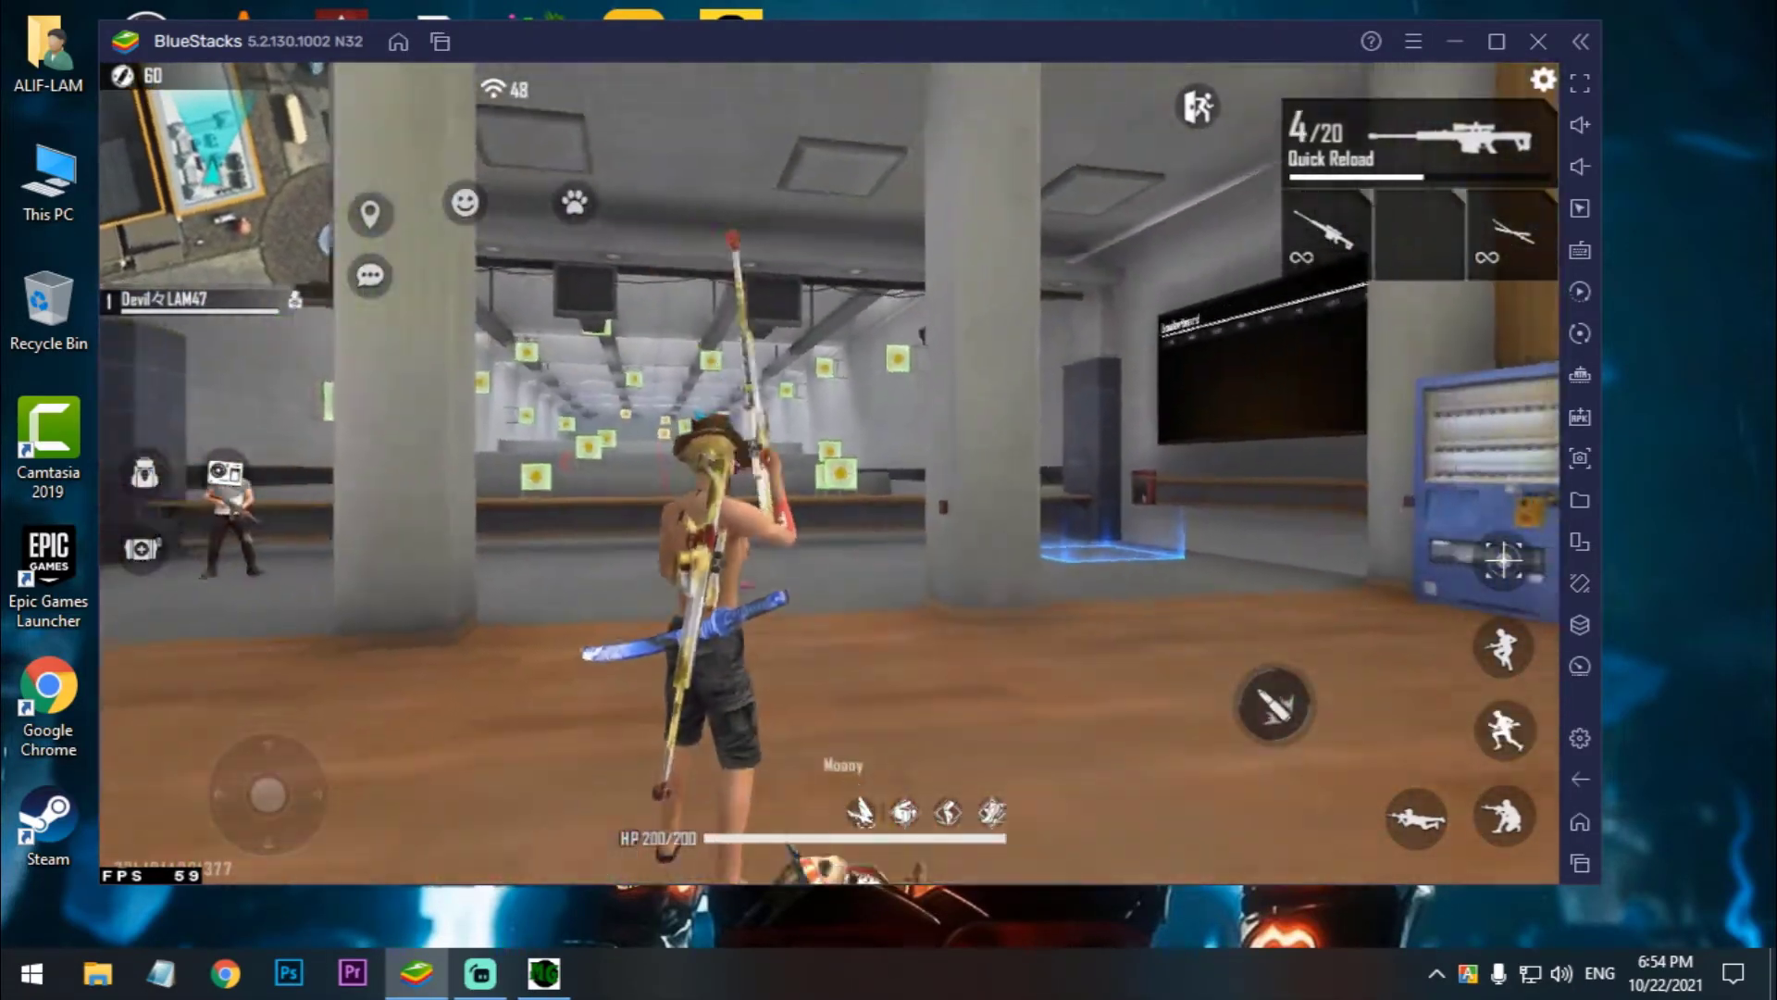
{"action": "right_click", "coordinate": [829, 473]}
{"action": "left_click", "coordinate": [828, 473]}
{"action": "key", "text": "2"}
{"action": "right_click", "coordinate": [828, 473]}
{"action": "left_click", "coordinate": [828, 473]}
{"action": "key", "text": "1"}
{"action": "right_click", "coordinate": [829, 473]}
{"action": "left_click", "coordinate": [829, 473]}
{"action": "key", "text": "2"}
{"action": "key", "text": "1"}
{"action": "key", "text": "2"}
{"action": "key", "text": "1"}
{"action": "right_click", "coordinate": [829, 473]}
{"action": "left_click", "coordinate": [828, 473]}
{"action": "key", "text": "2"}
{"action": "key", "text": "1"}
Run the character sideways and backwards around the shooting range while switching to weapon slot 2.
{"action": "key", "text": "a"}
{"action": "key", "text": "d"}
{"action": "key", "text": "s"}
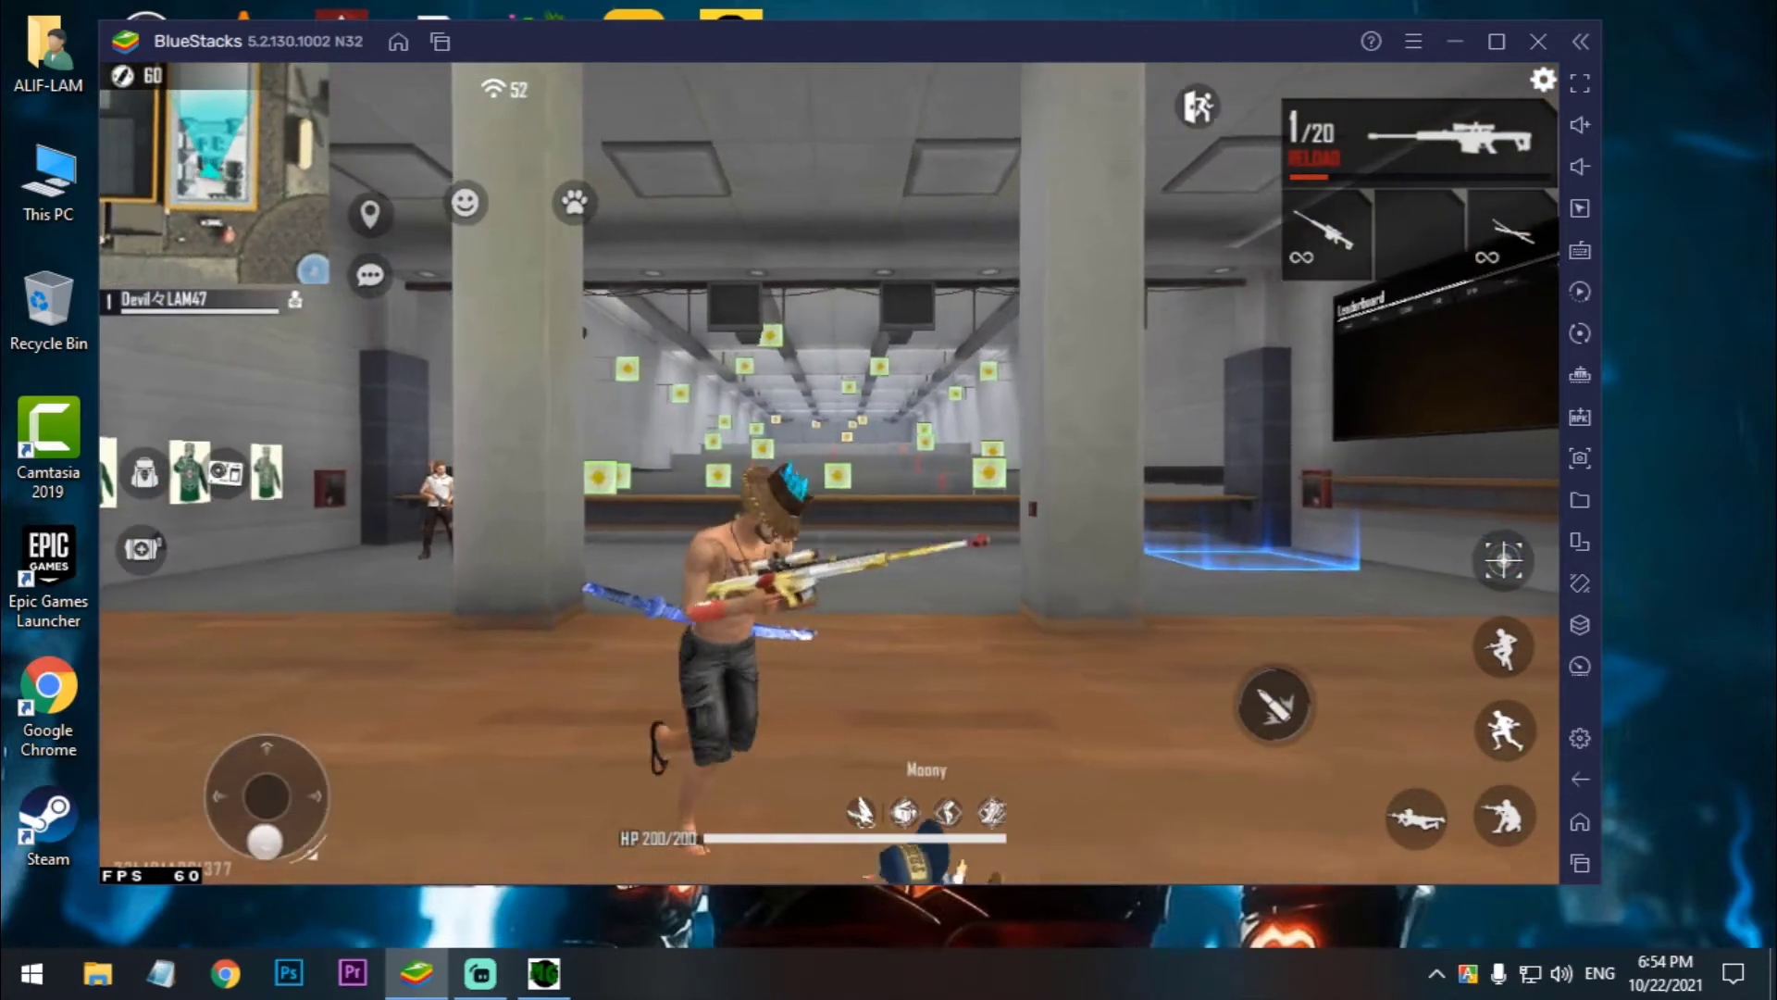
{"action": "key", "text": "2"}
{"action": "key", "text": "a"}
{"action": "key", "text": "s"}
{"action": "key", "text": "d"}
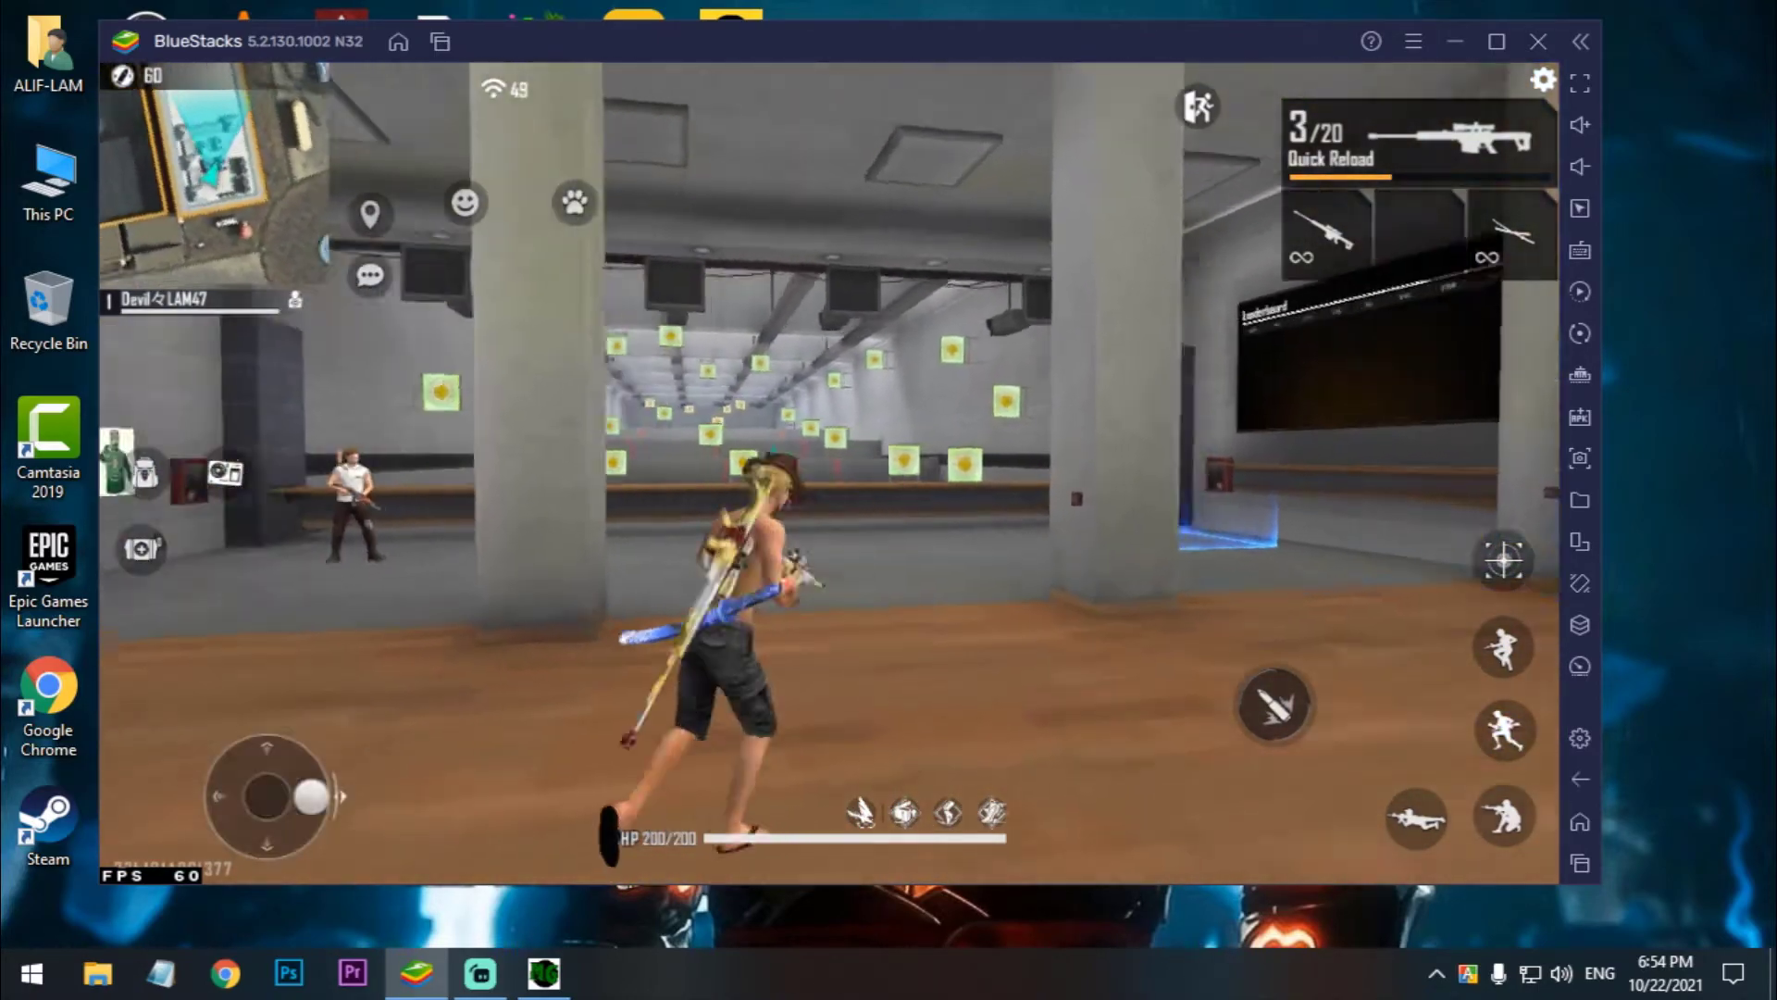
{"action": "key", "text": "a"}
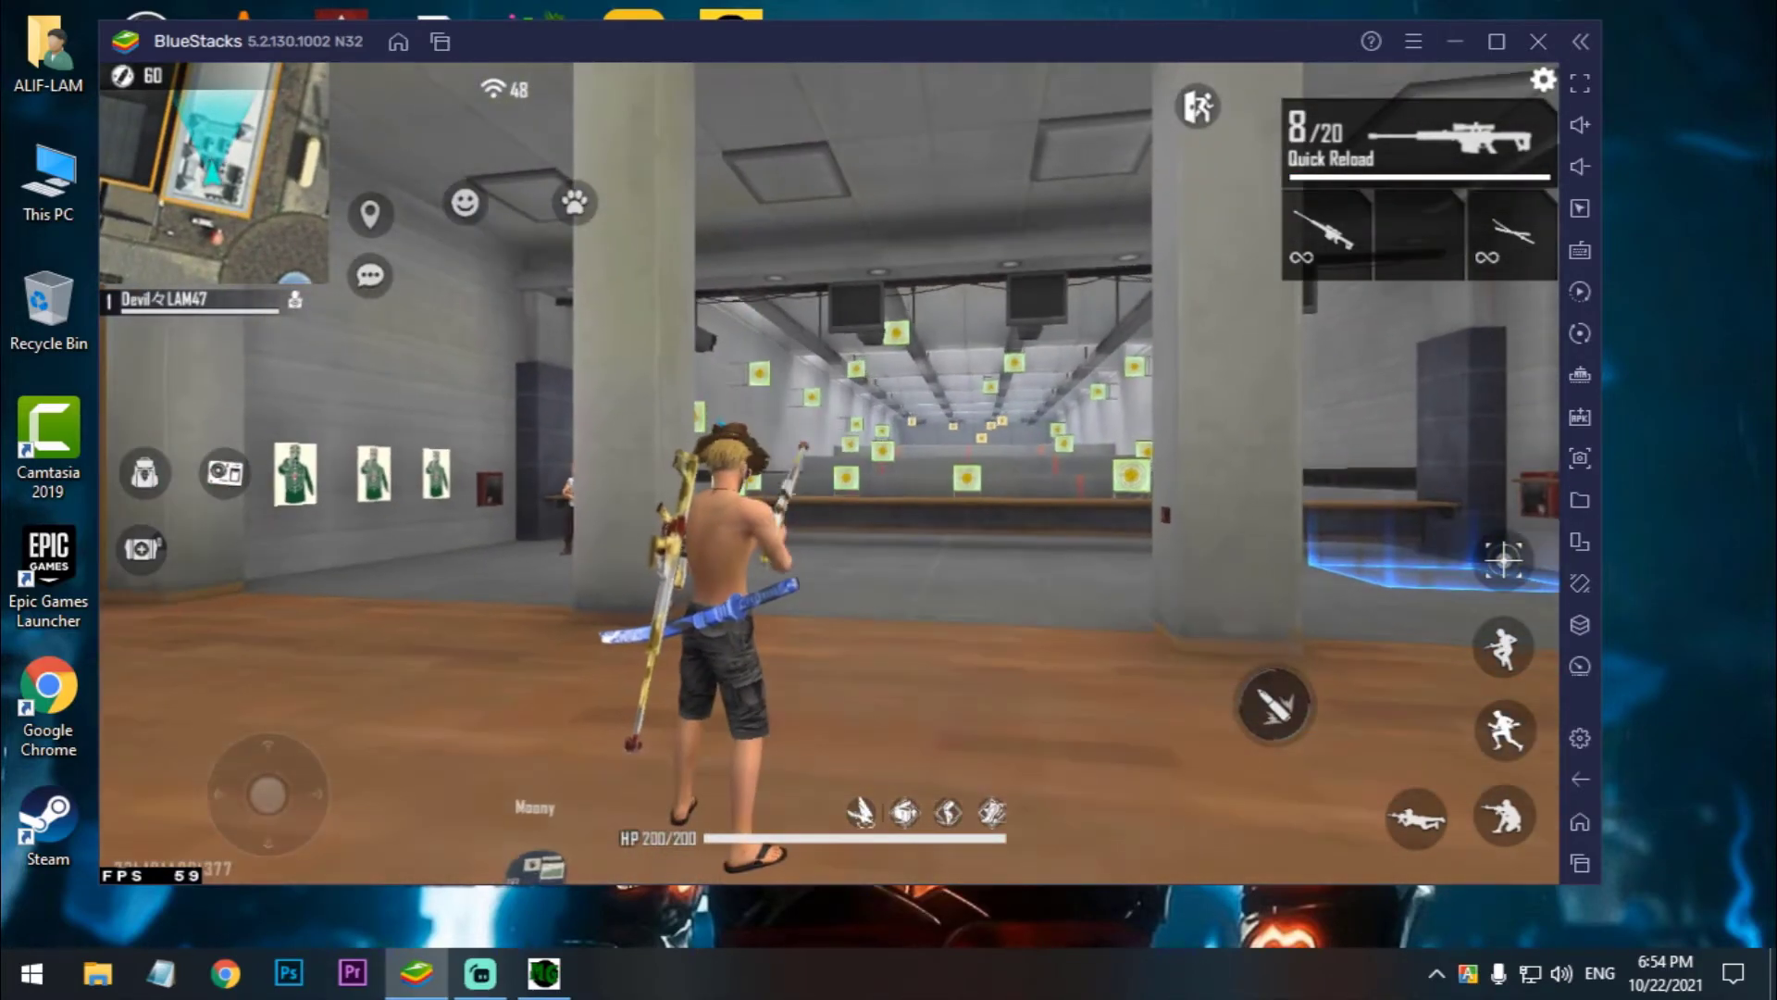
Fire a series of scoped sniper shots at the targets without manual weapon switching, and move the character around the range.
{"action": "left_click", "coordinate": [830, 473]}
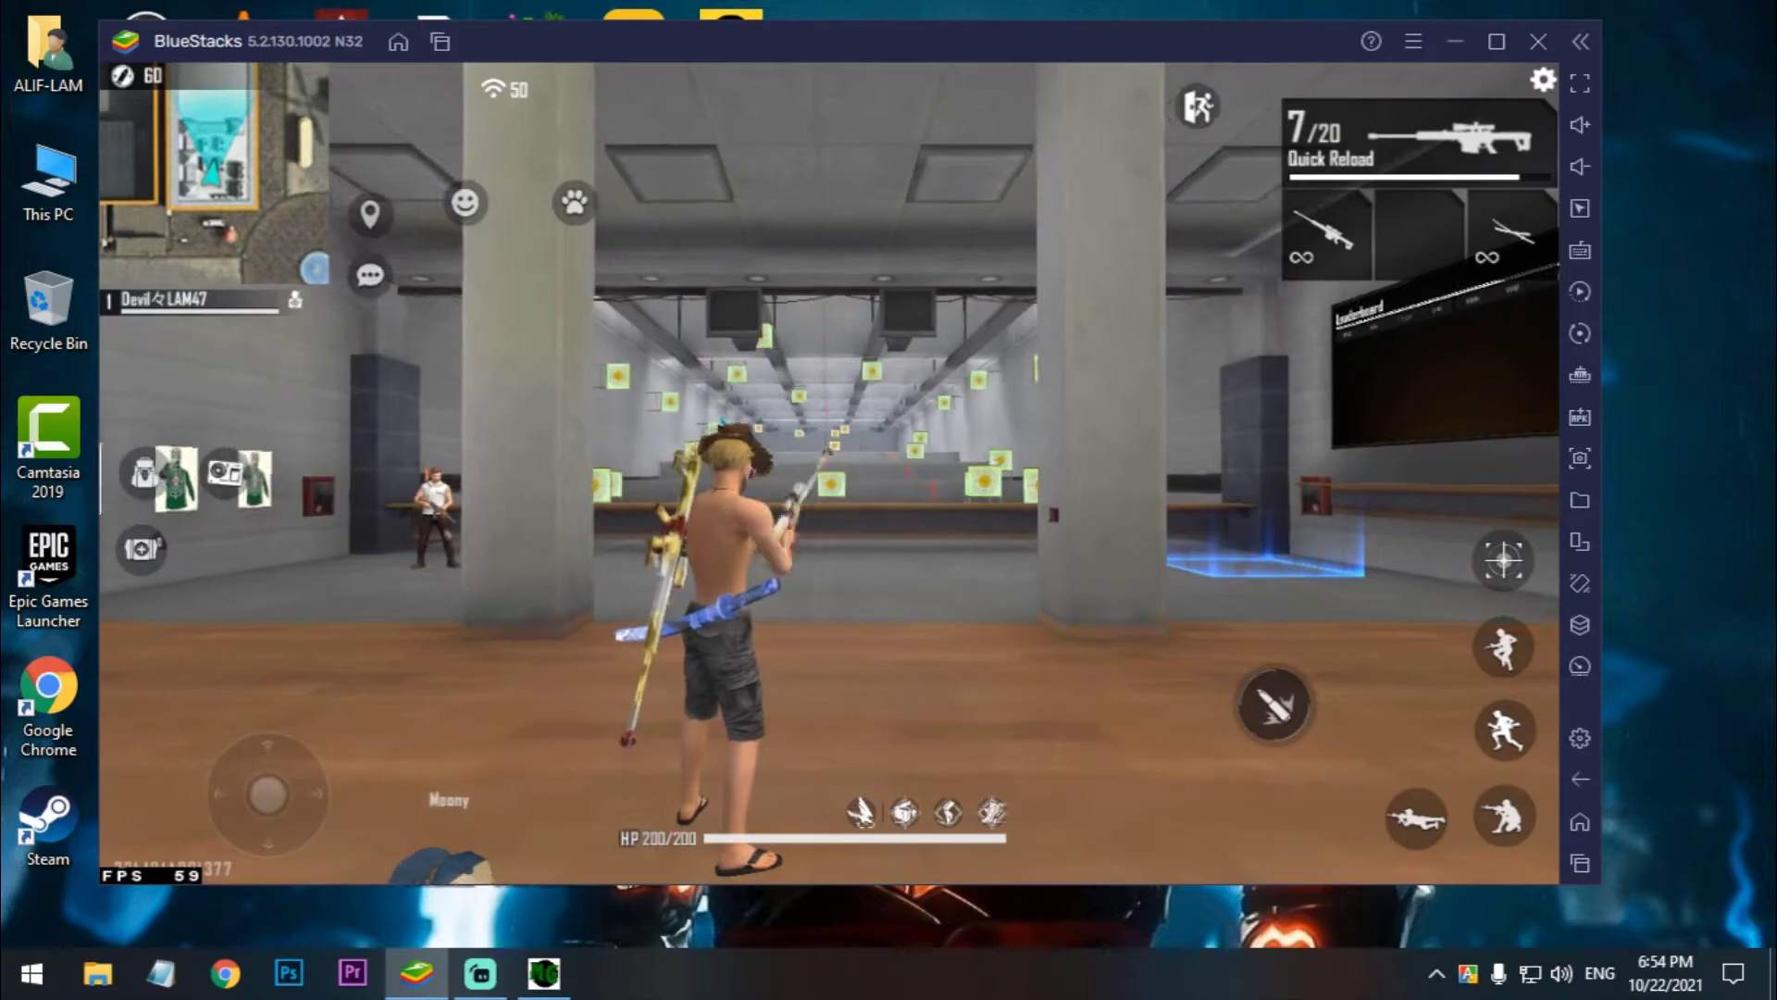
{"action": "right_click", "coordinate": [830, 473]}
{"action": "left_click", "coordinate": [829, 473]}
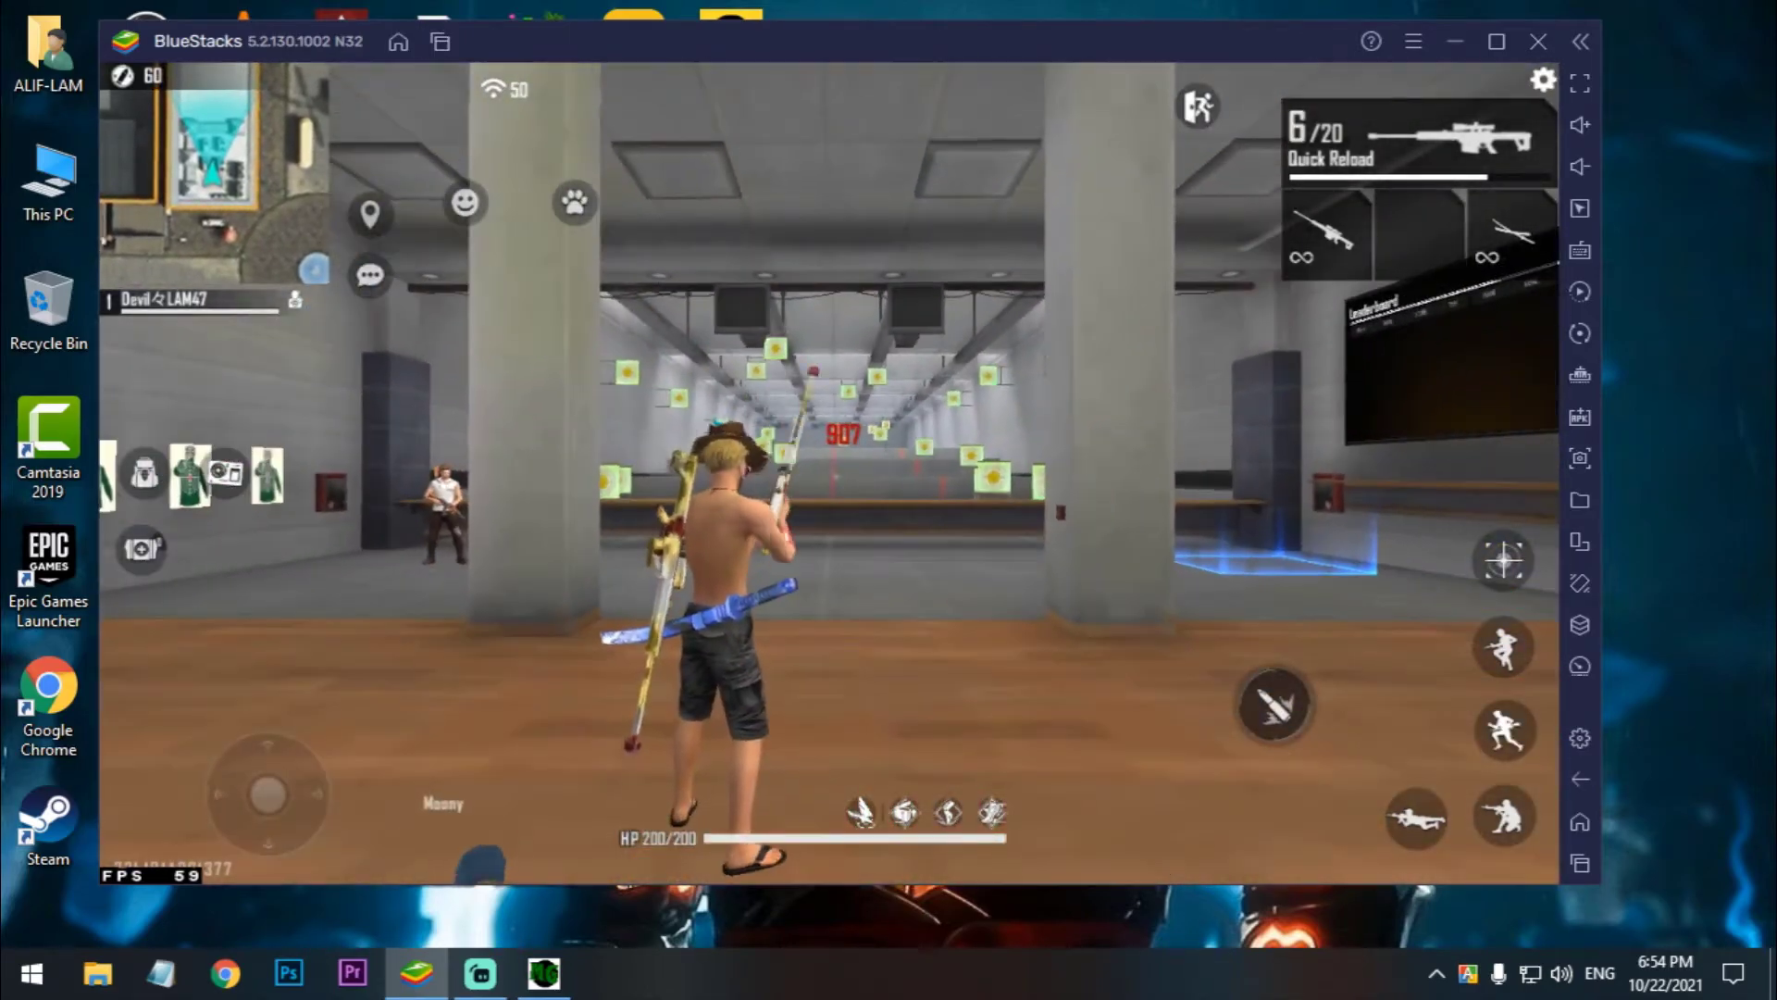
{"action": "right_click", "coordinate": [829, 473]}
{"action": "left_click", "coordinate": [829, 473]}
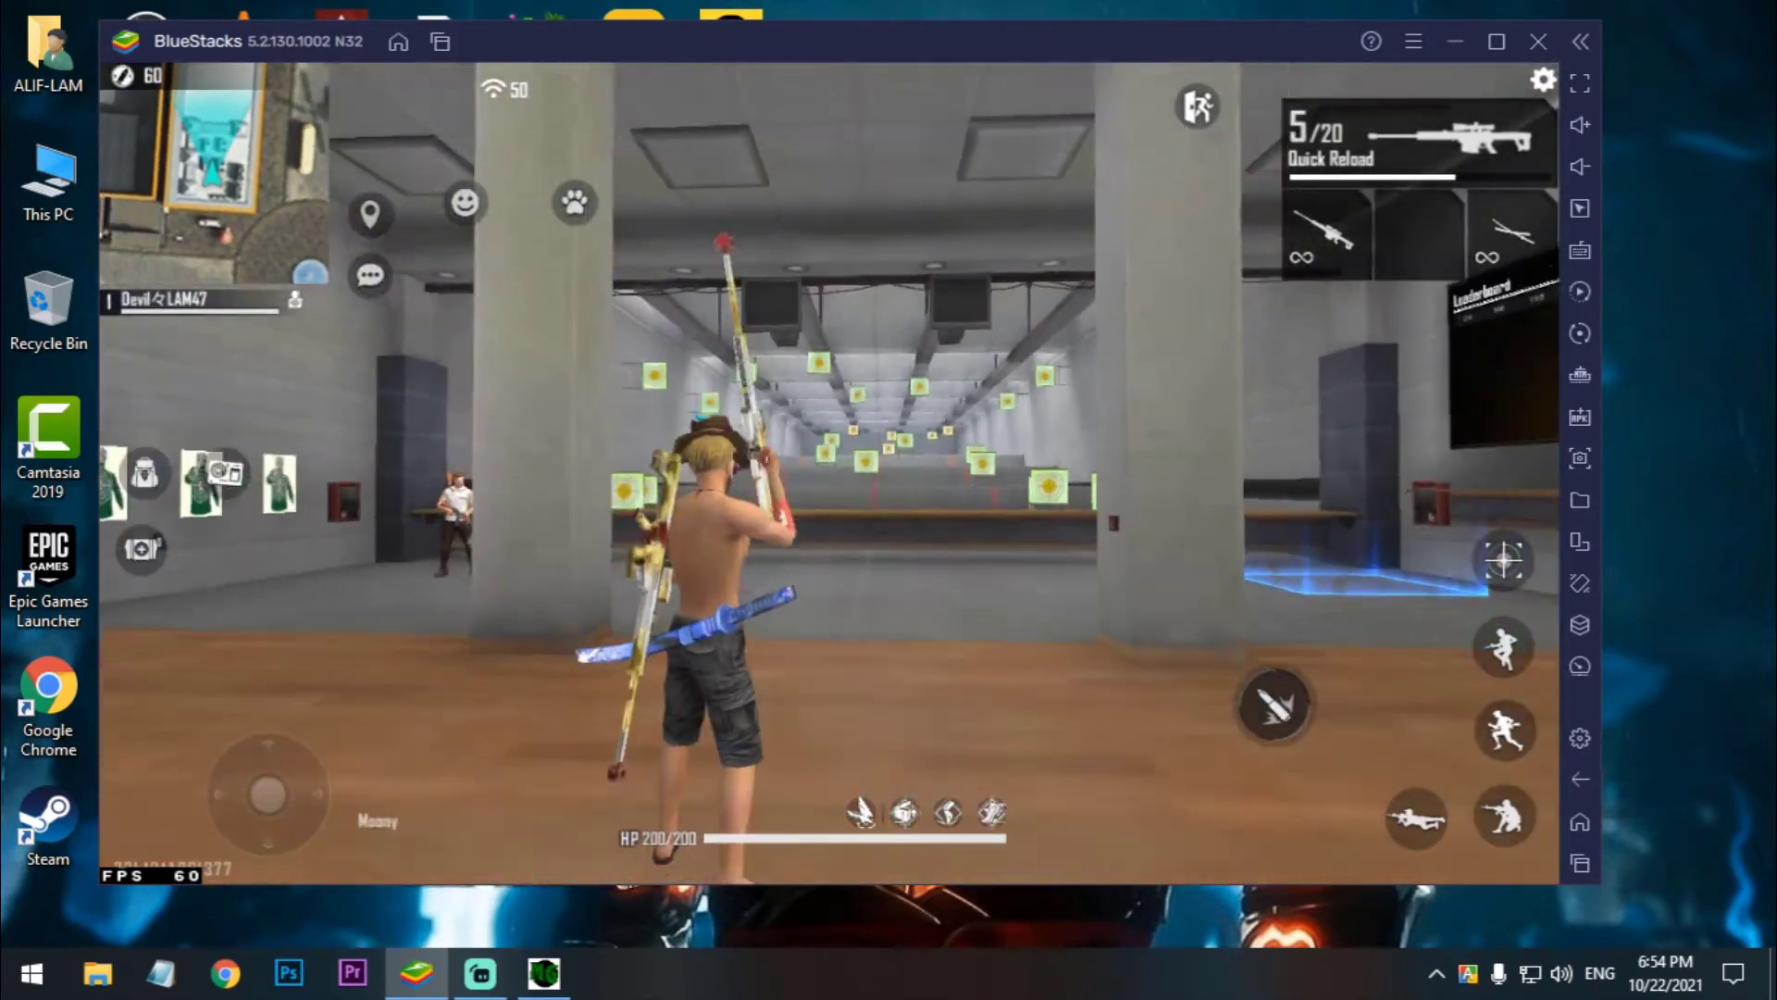
{"action": "right_click", "coordinate": [829, 473]}
{"action": "left_click", "coordinate": [830, 473]}
{"action": "right_click", "coordinate": [830, 473]}
{"action": "right_click", "coordinate": [829, 473]}
{"action": "left_click", "coordinate": [830, 473]}
{"action": "key", "text": "a"}
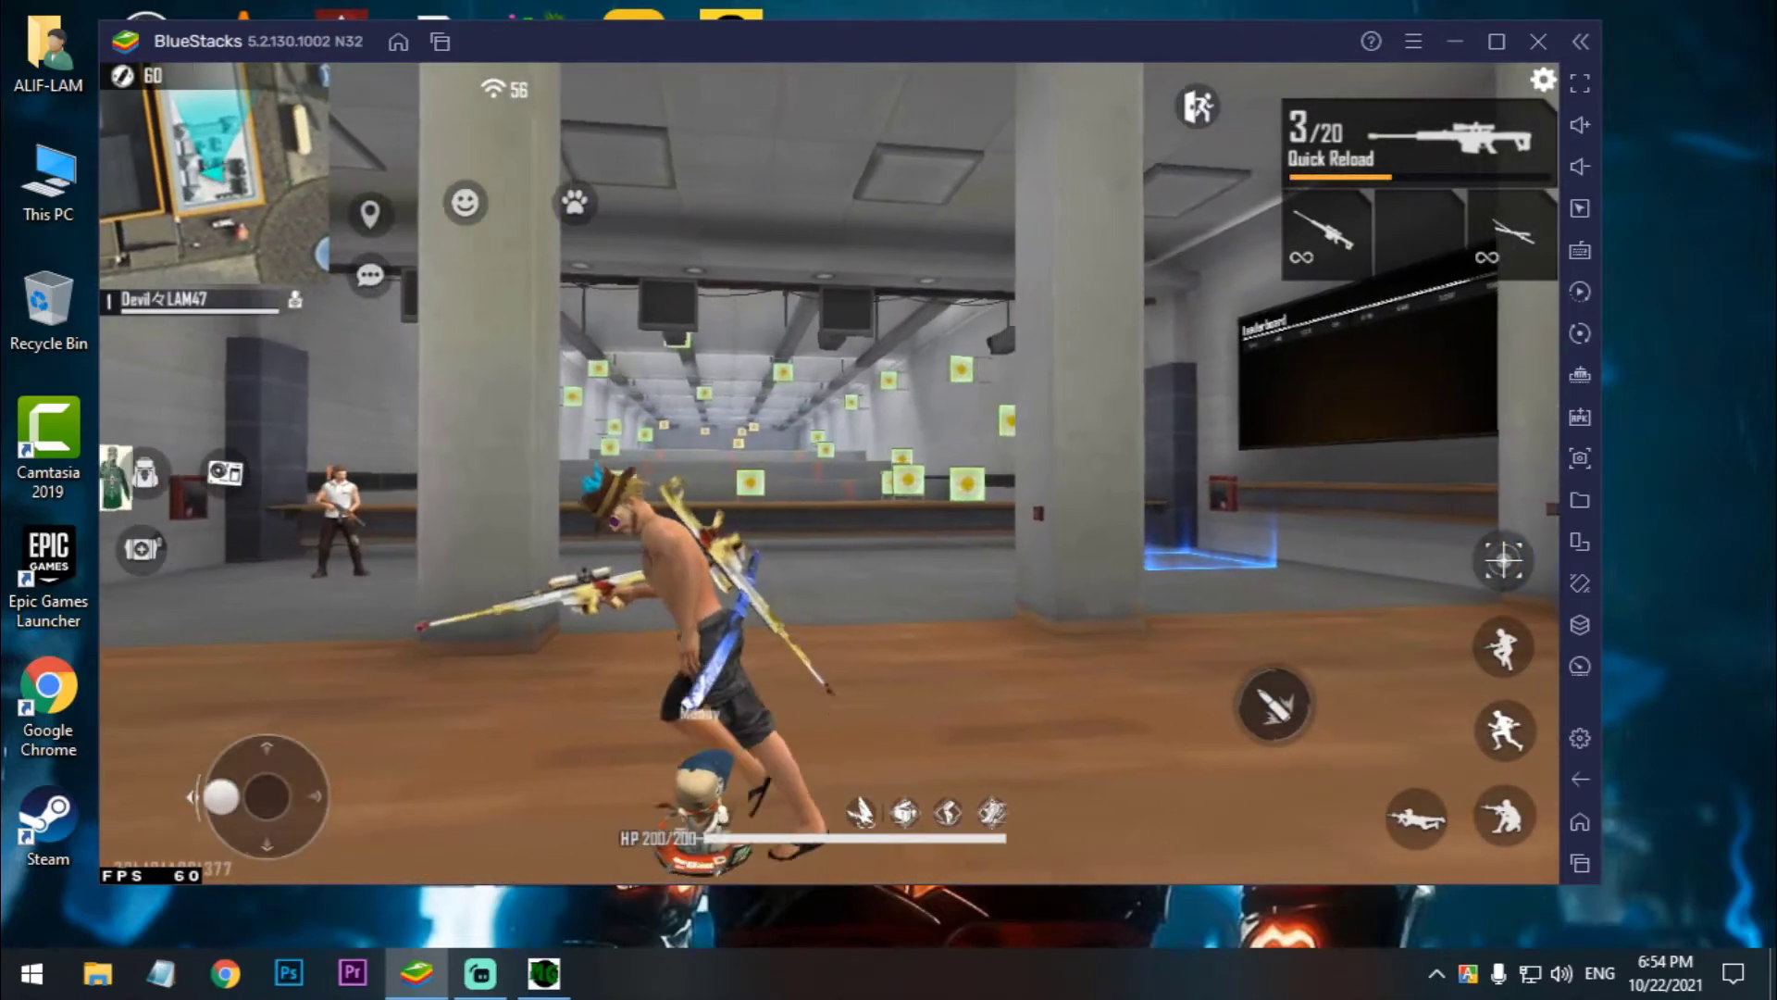
{"action": "key", "text": "d"}
{"action": "key", "text": "w"}
{"action": "key", "text": "d"}
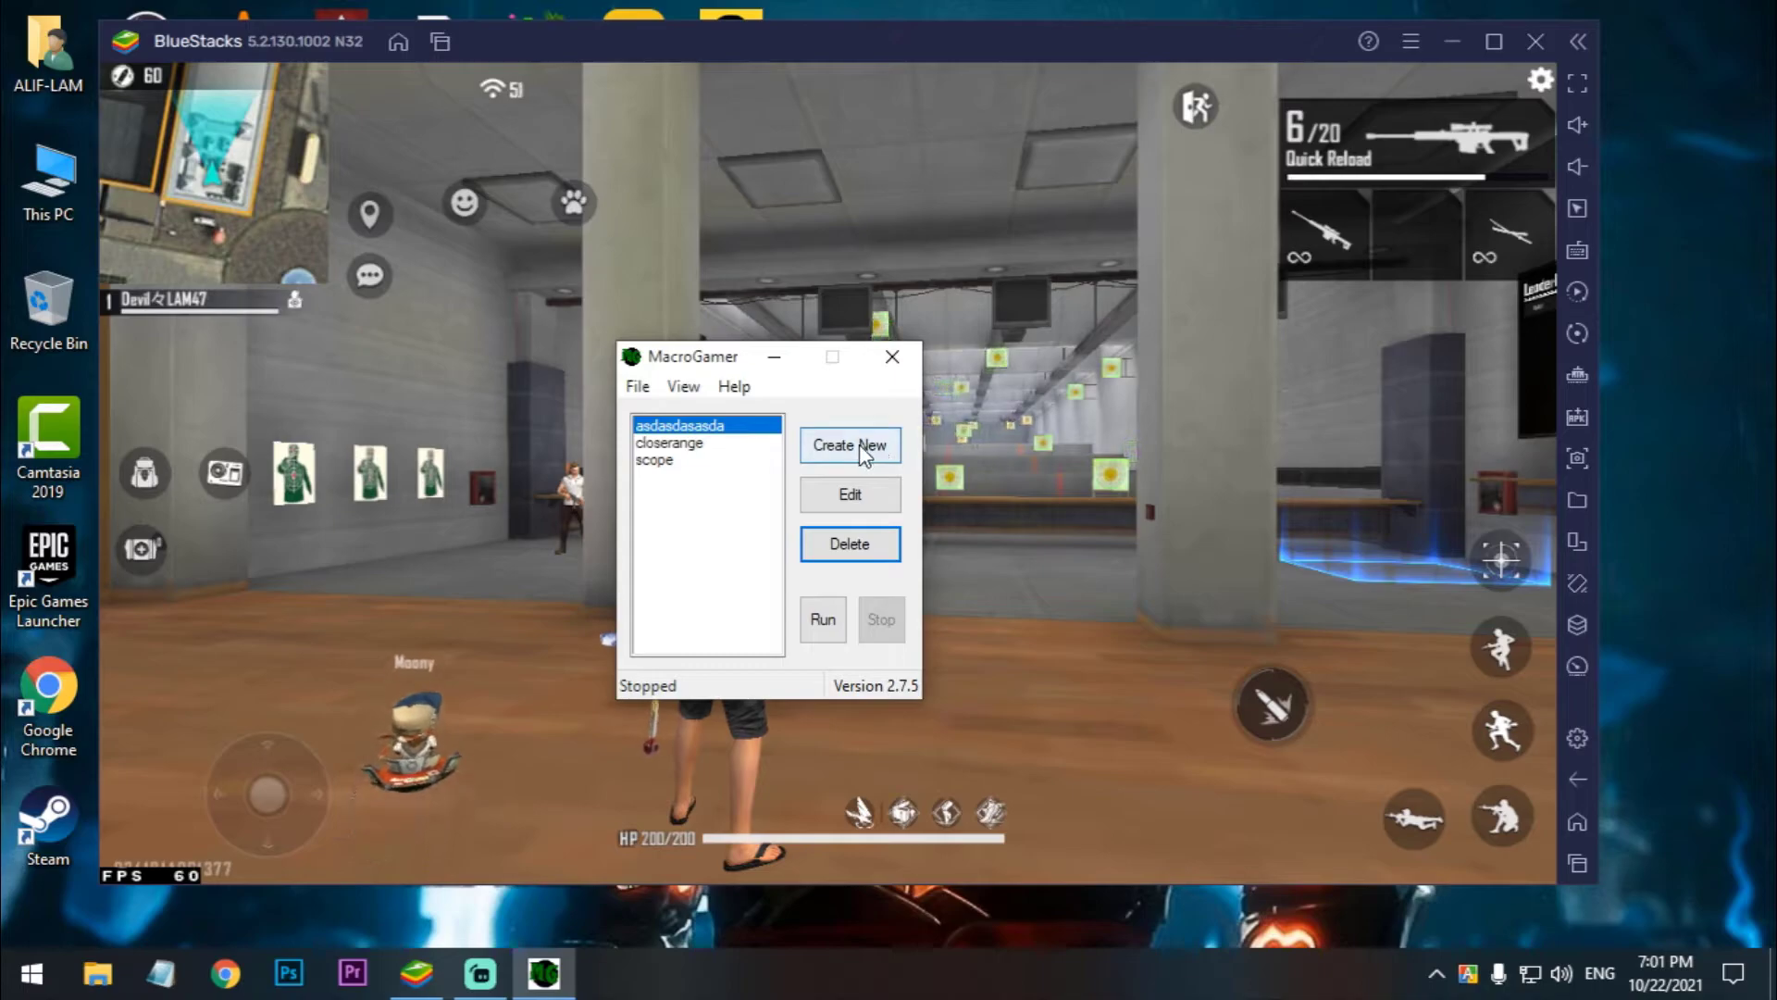
Create a MacroGamer macro named sjdhnasdjkakld and open the BlueStacks advanced controls editor behind it.
{"action": "left_click", "coordinate": [862, 449]}
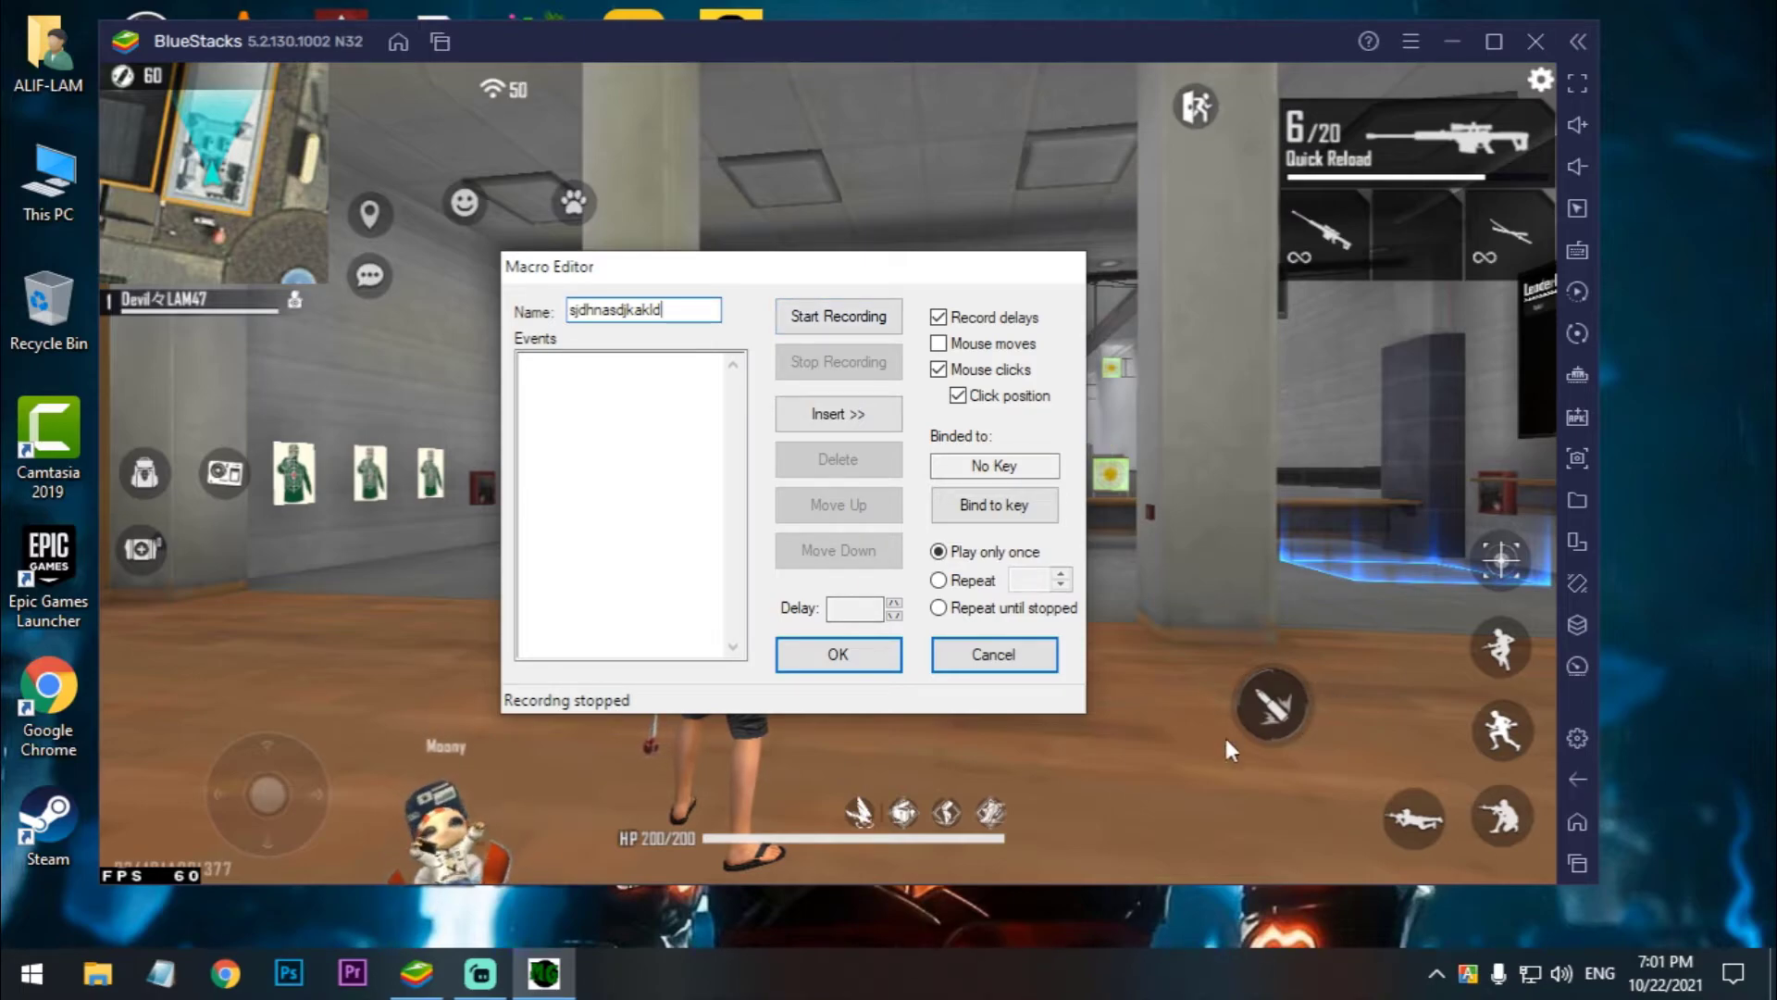
{"action": "left_click", "coordinate": [1576, 250]}
{"action": "left_click", "coordinate": [1314, 535]}
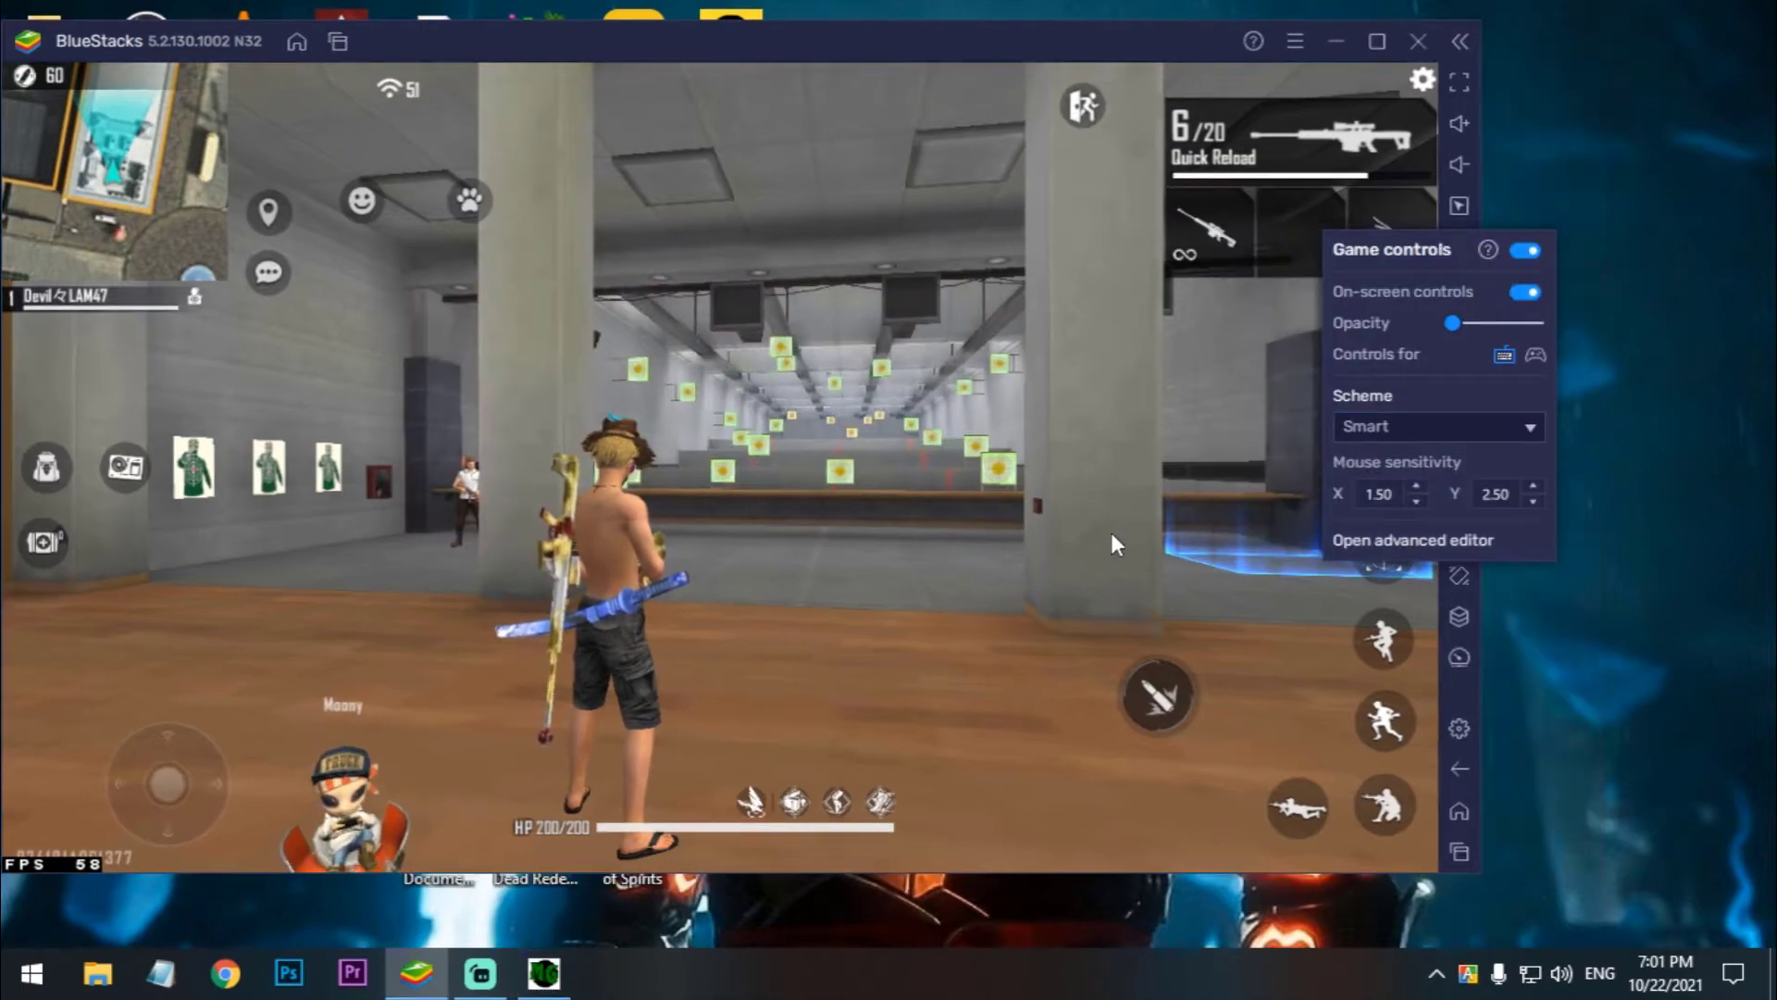
{"action": "left_click", "coordinate": [543, 972]}
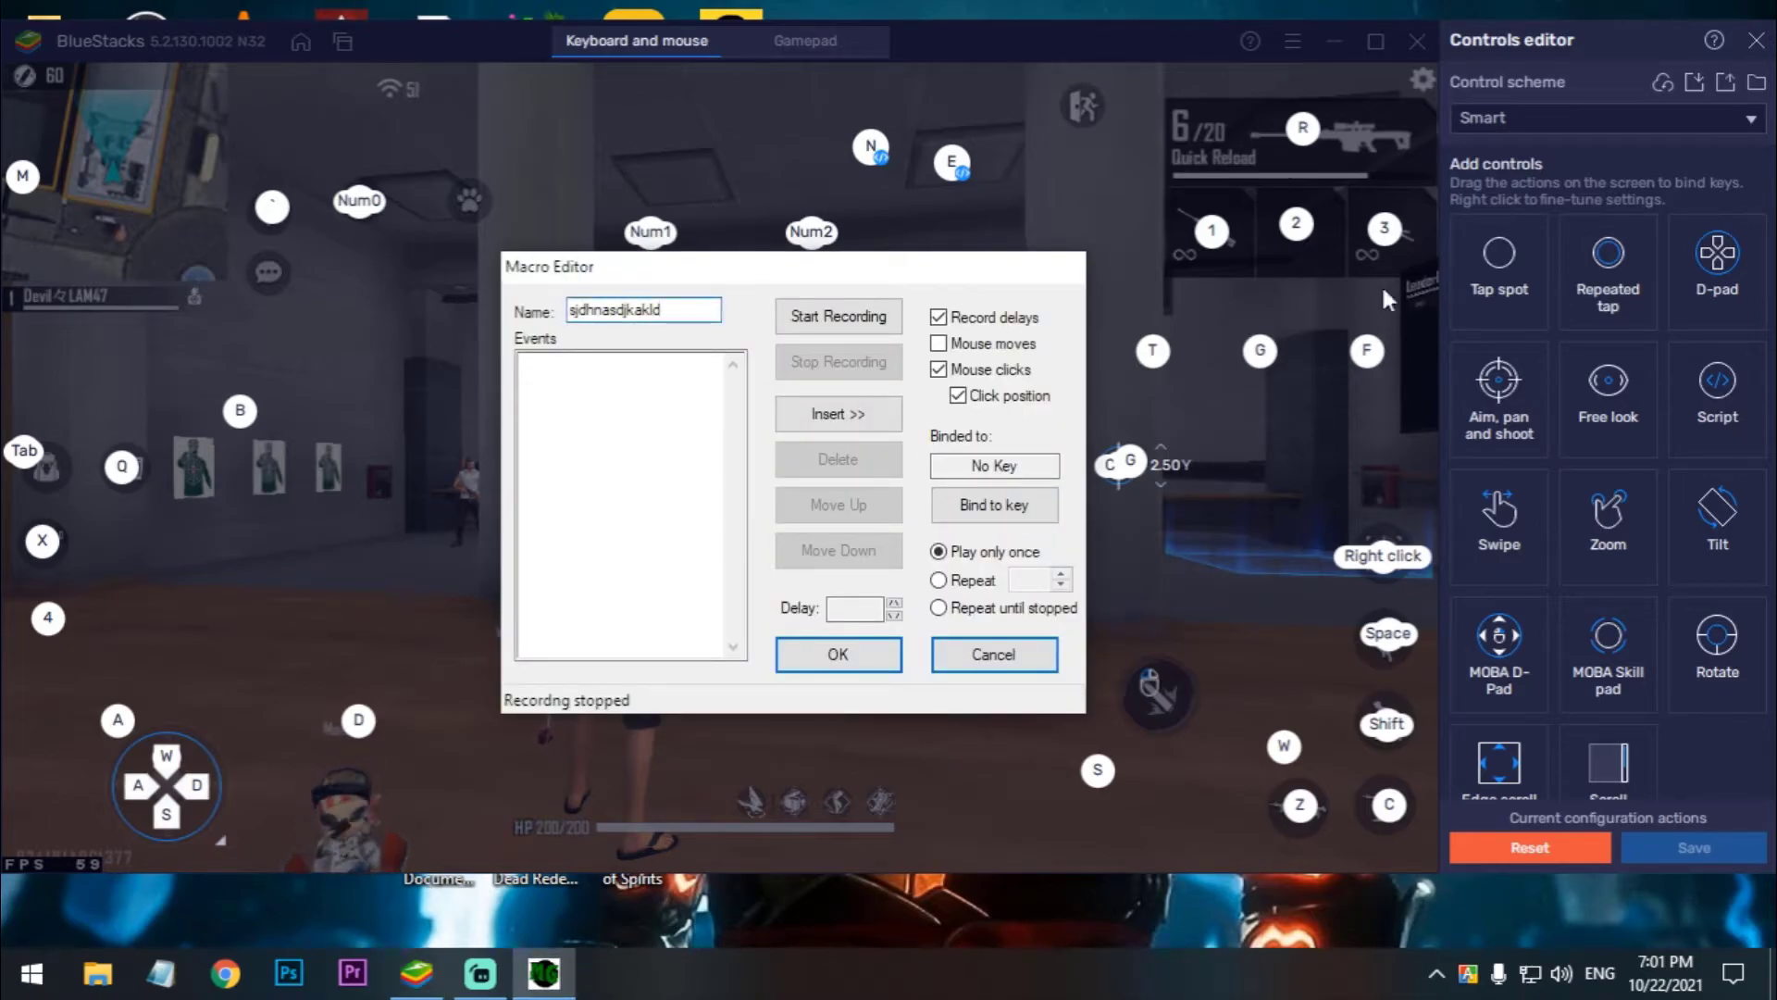
Record a press of weapon key 1 followed by a right mouse click in the new macro, and stop the recording.
{"action": "mouse_move", "coordinate": [1211, 236]}
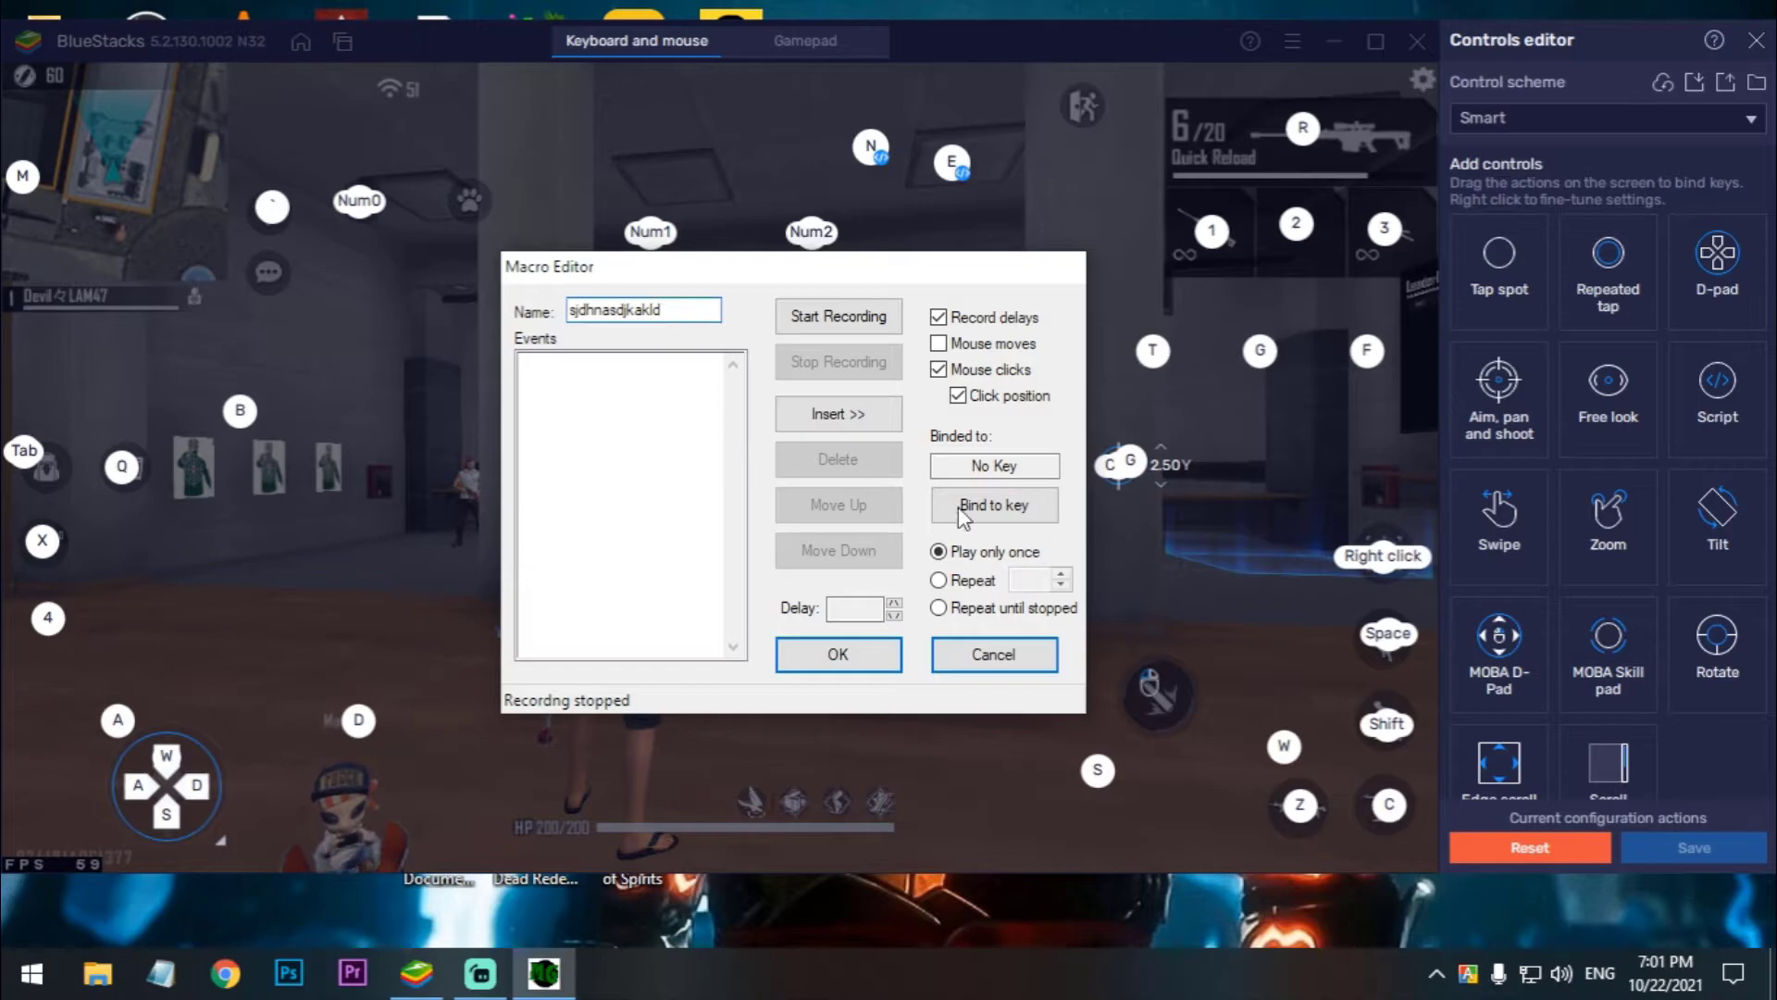
{"action": "left_click", "coordinate": [818, 320]}
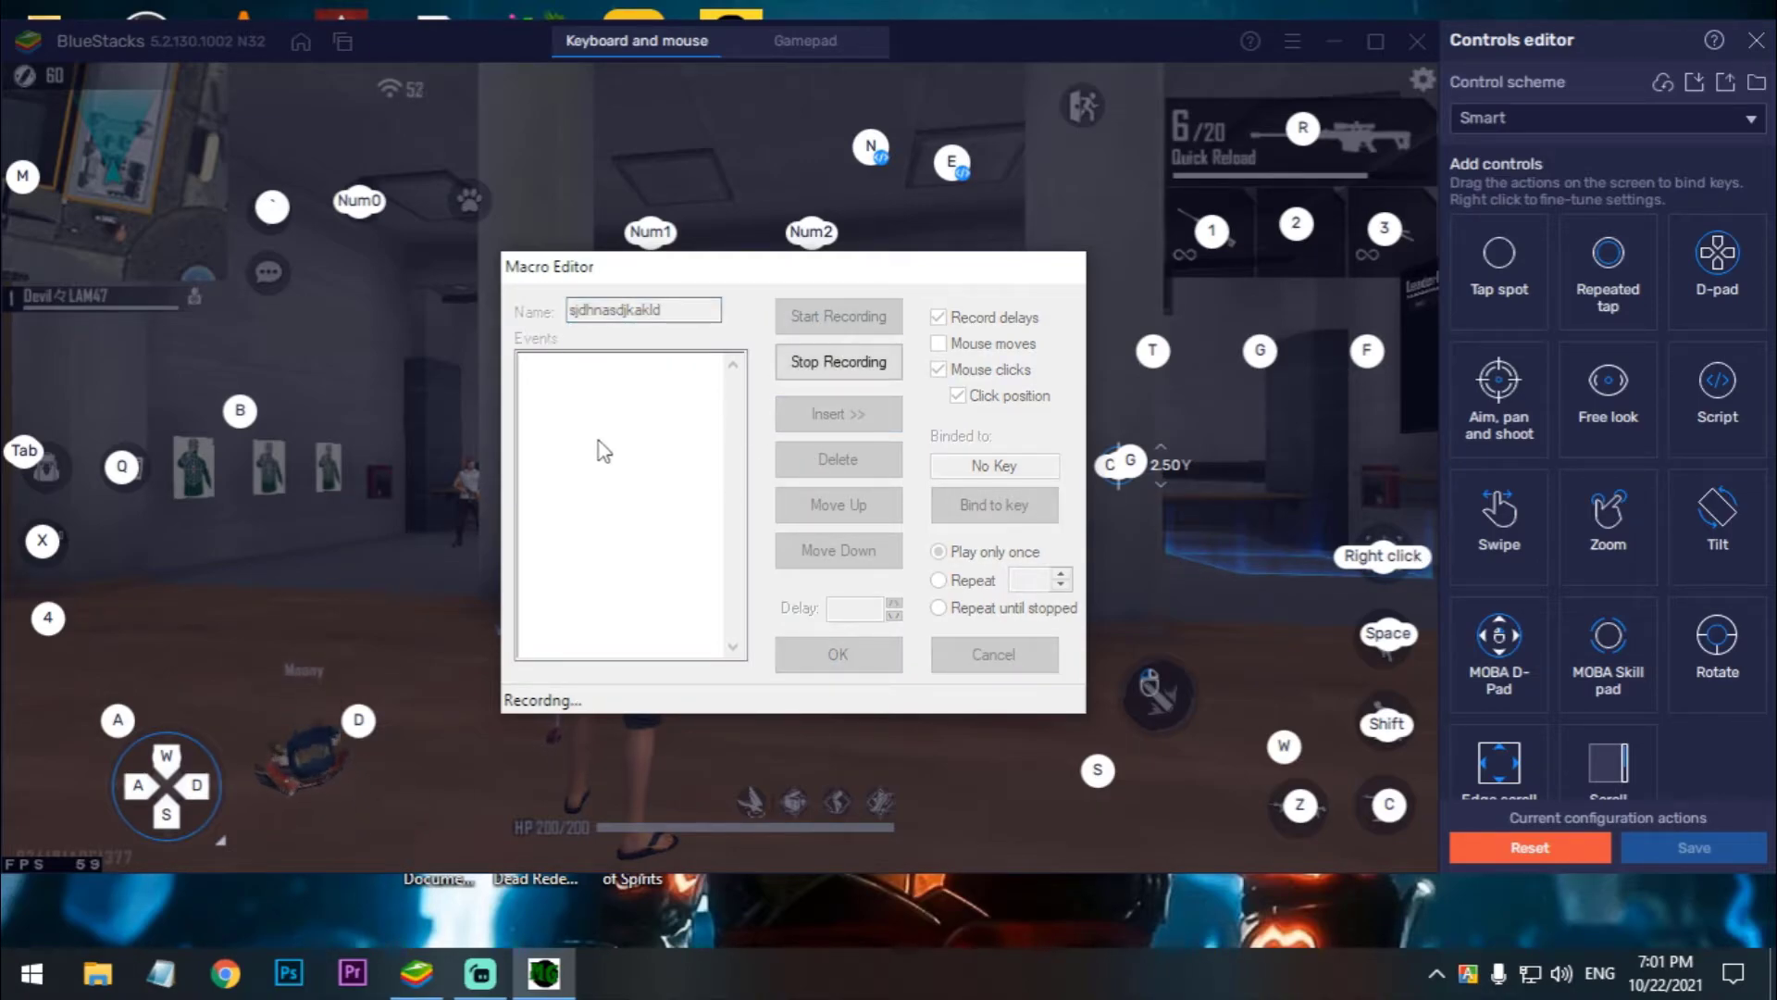
{"action": "right_click", "coordinate": [604, 450]}
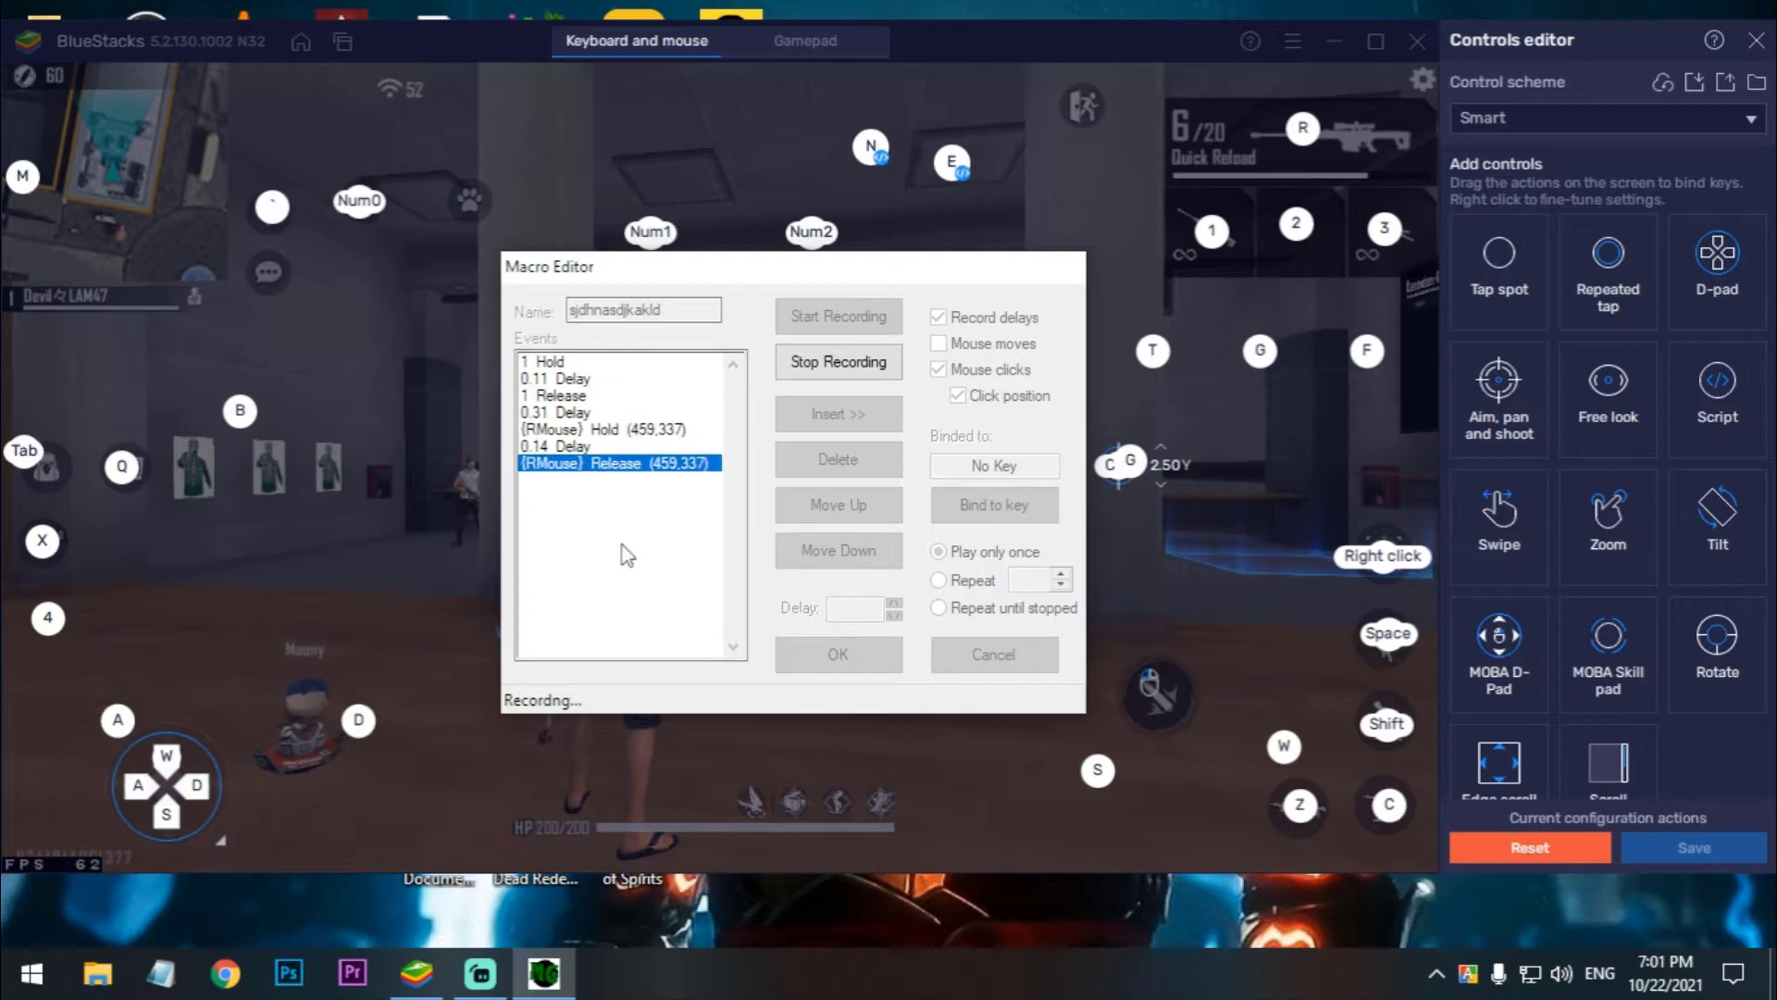
{"action": "left_click", "coordinate": [861, 370]}
Set both the key 1 delay and the right mouse delay to 0.05, delete the 0.31 delay, and save the macro.
{"action": "left_click", "coordinate": [562, 379]}
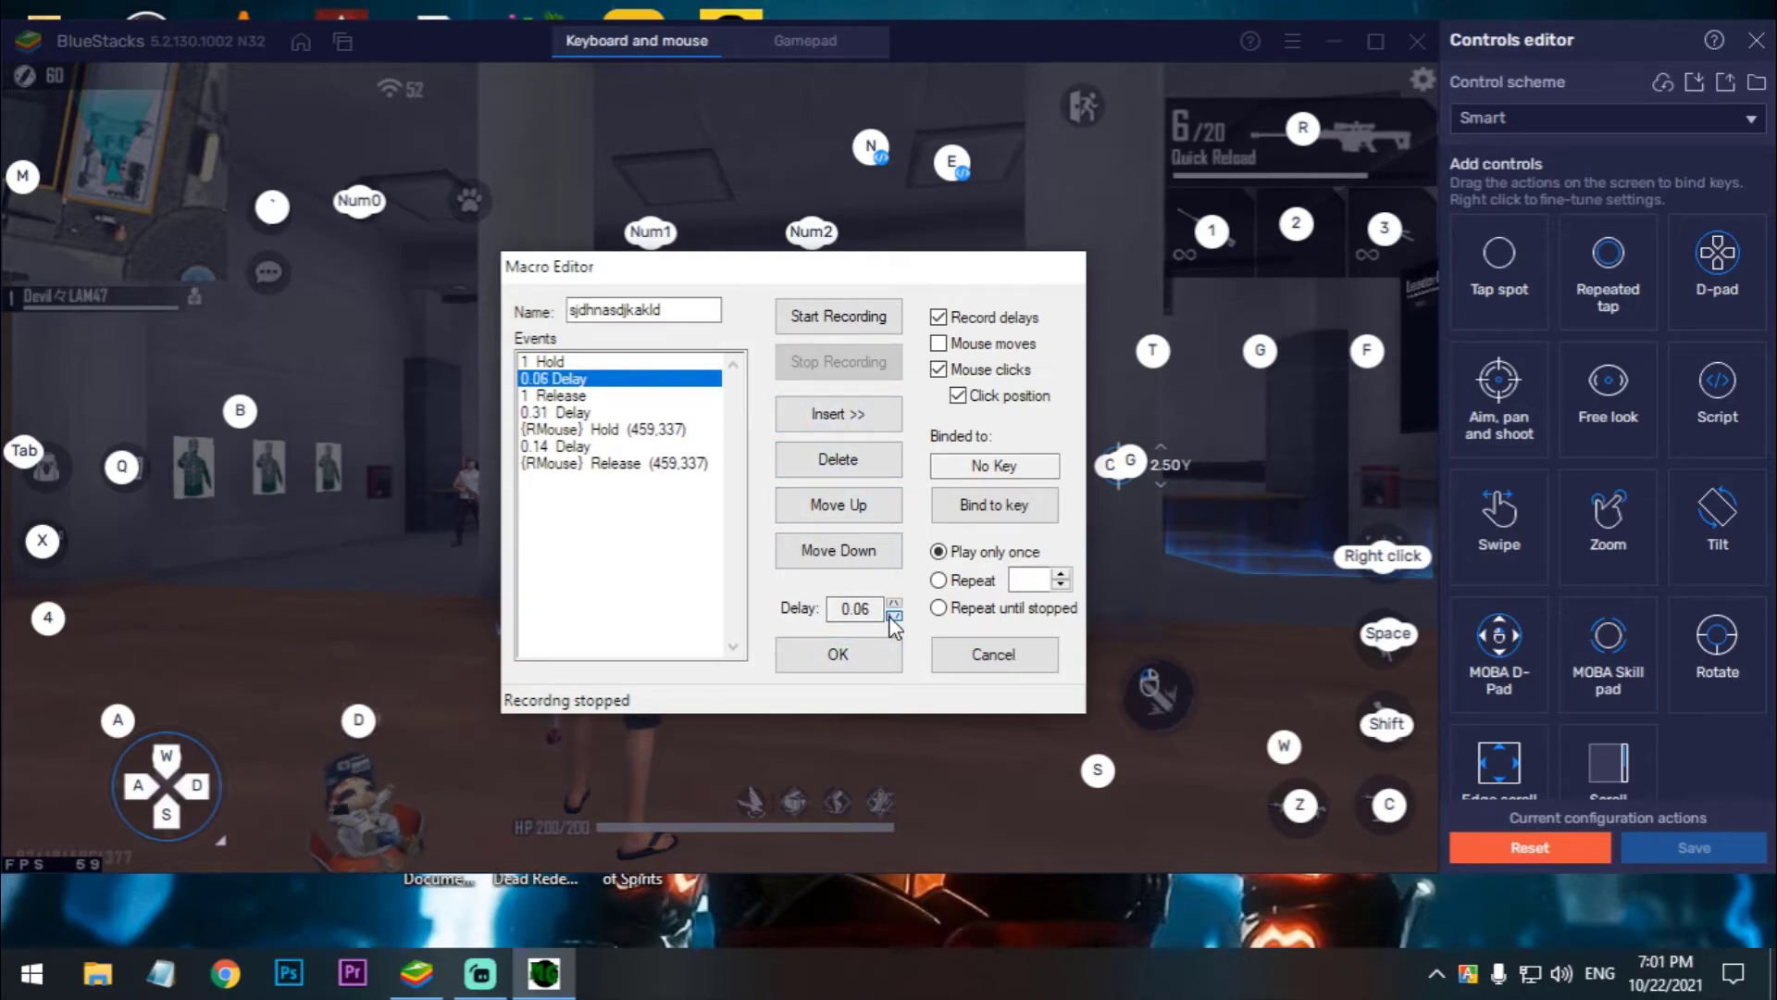
{"action": "left_click", "coordinate": [568, 414]}
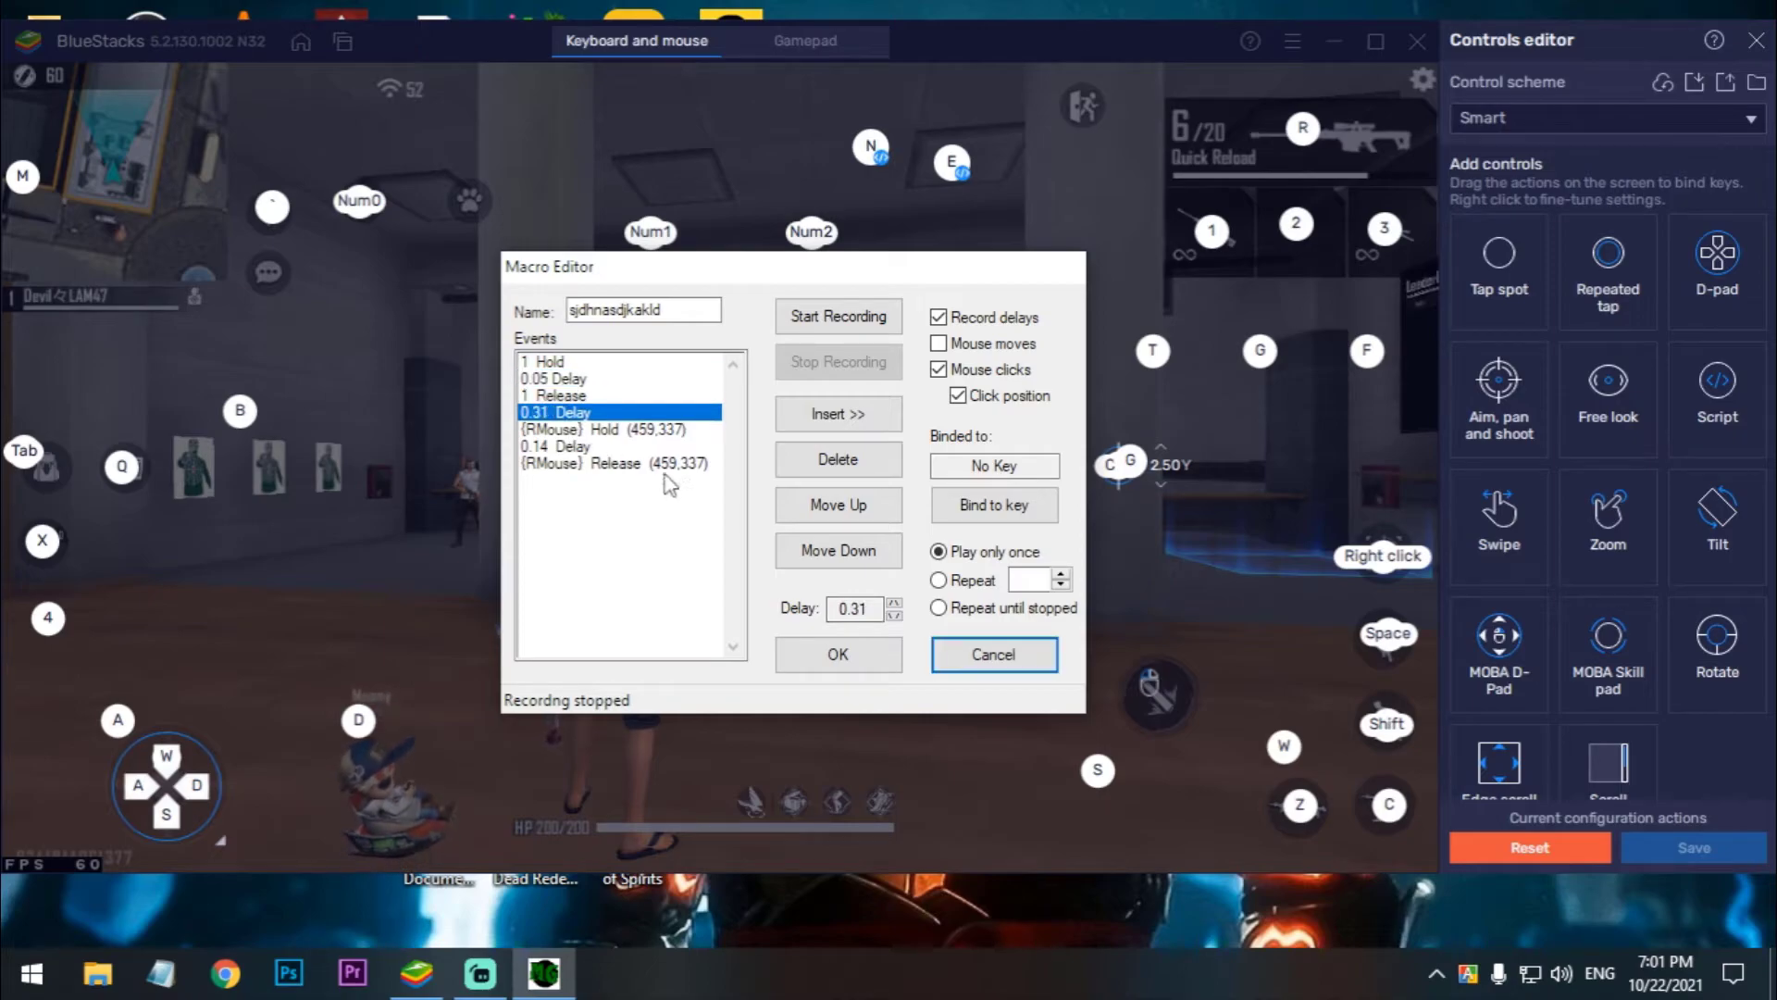
{"action": "left_click", "coordinate": [831, 466]}
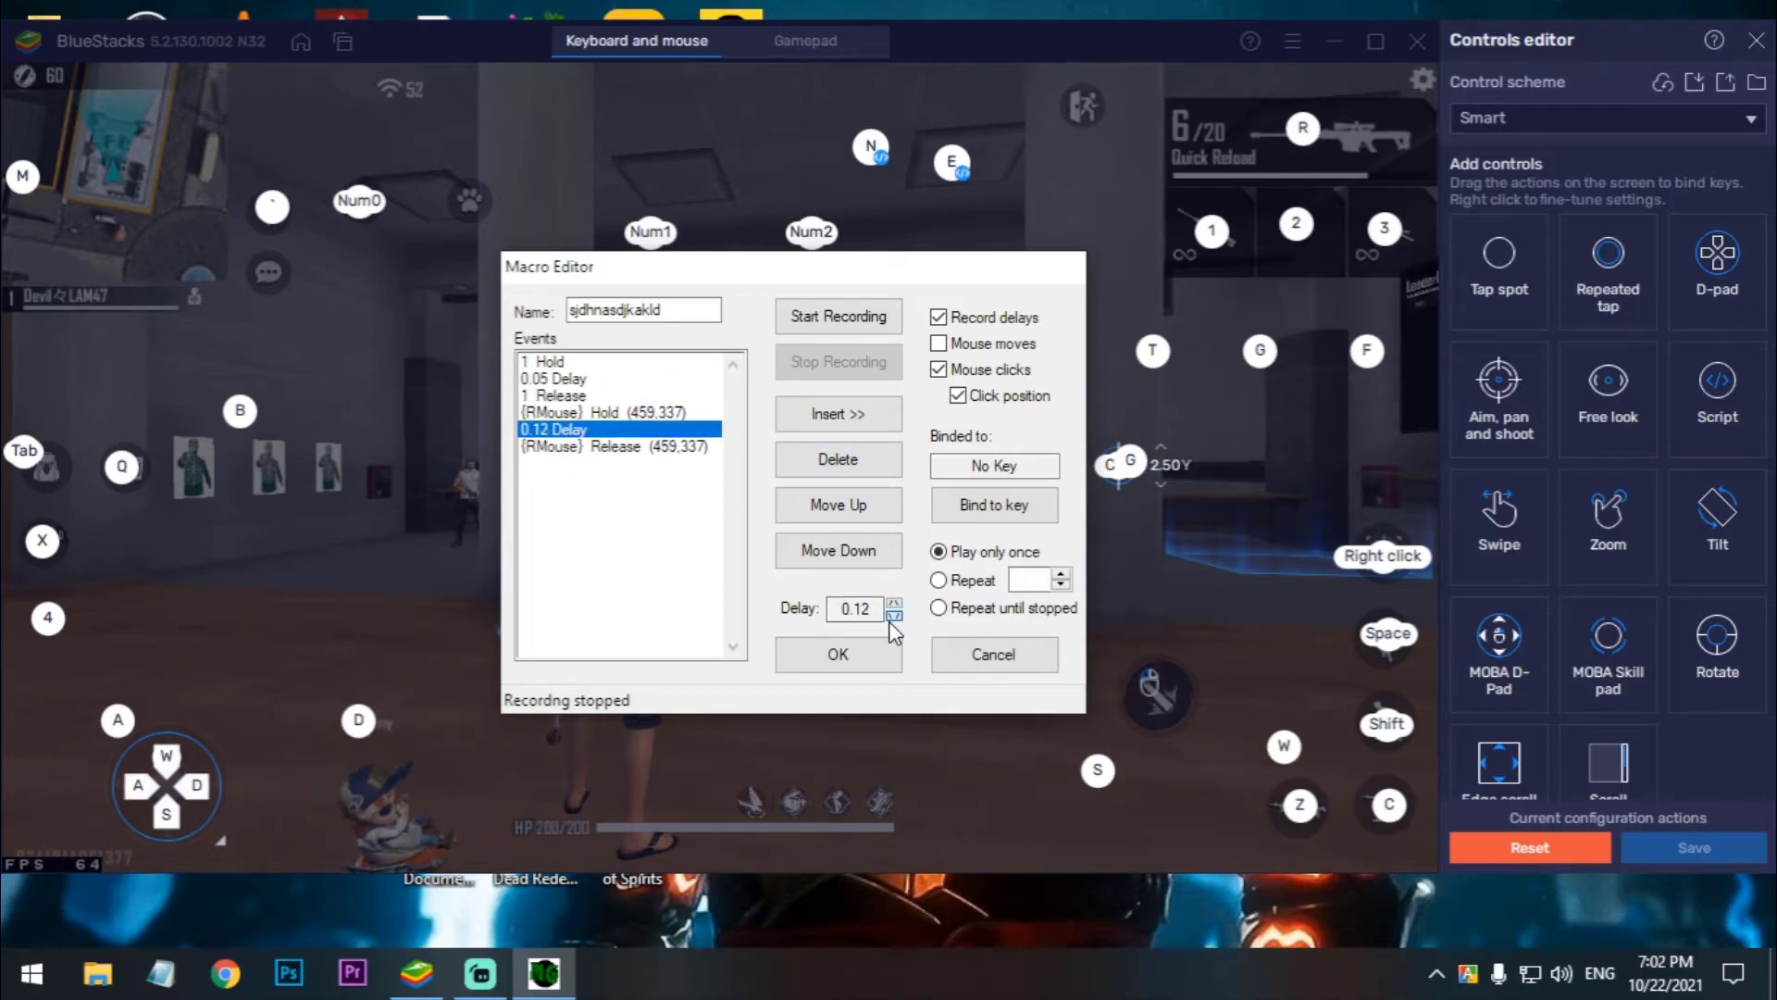
{"action": "left_click", "coordinate": [875, 653]}
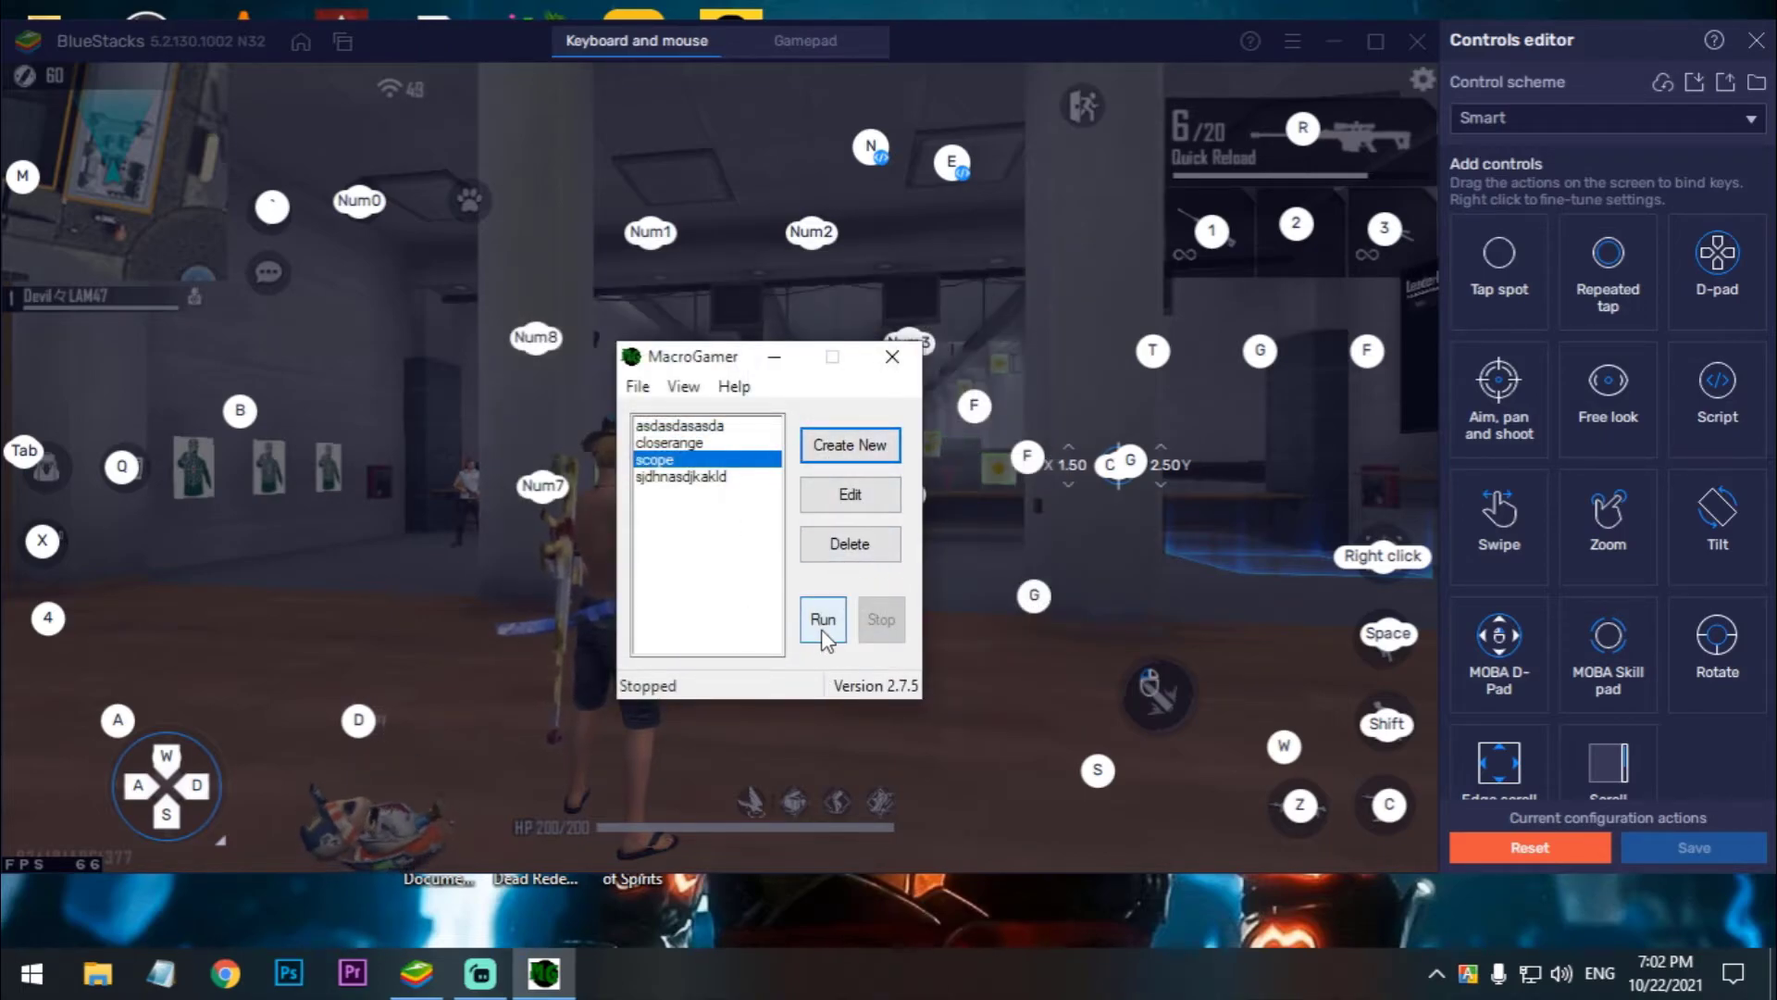
Run the macros briefly, and check the scope macro's events and key binding without changing them.
{"action": "left_click", "coordinate": [823, 622]}
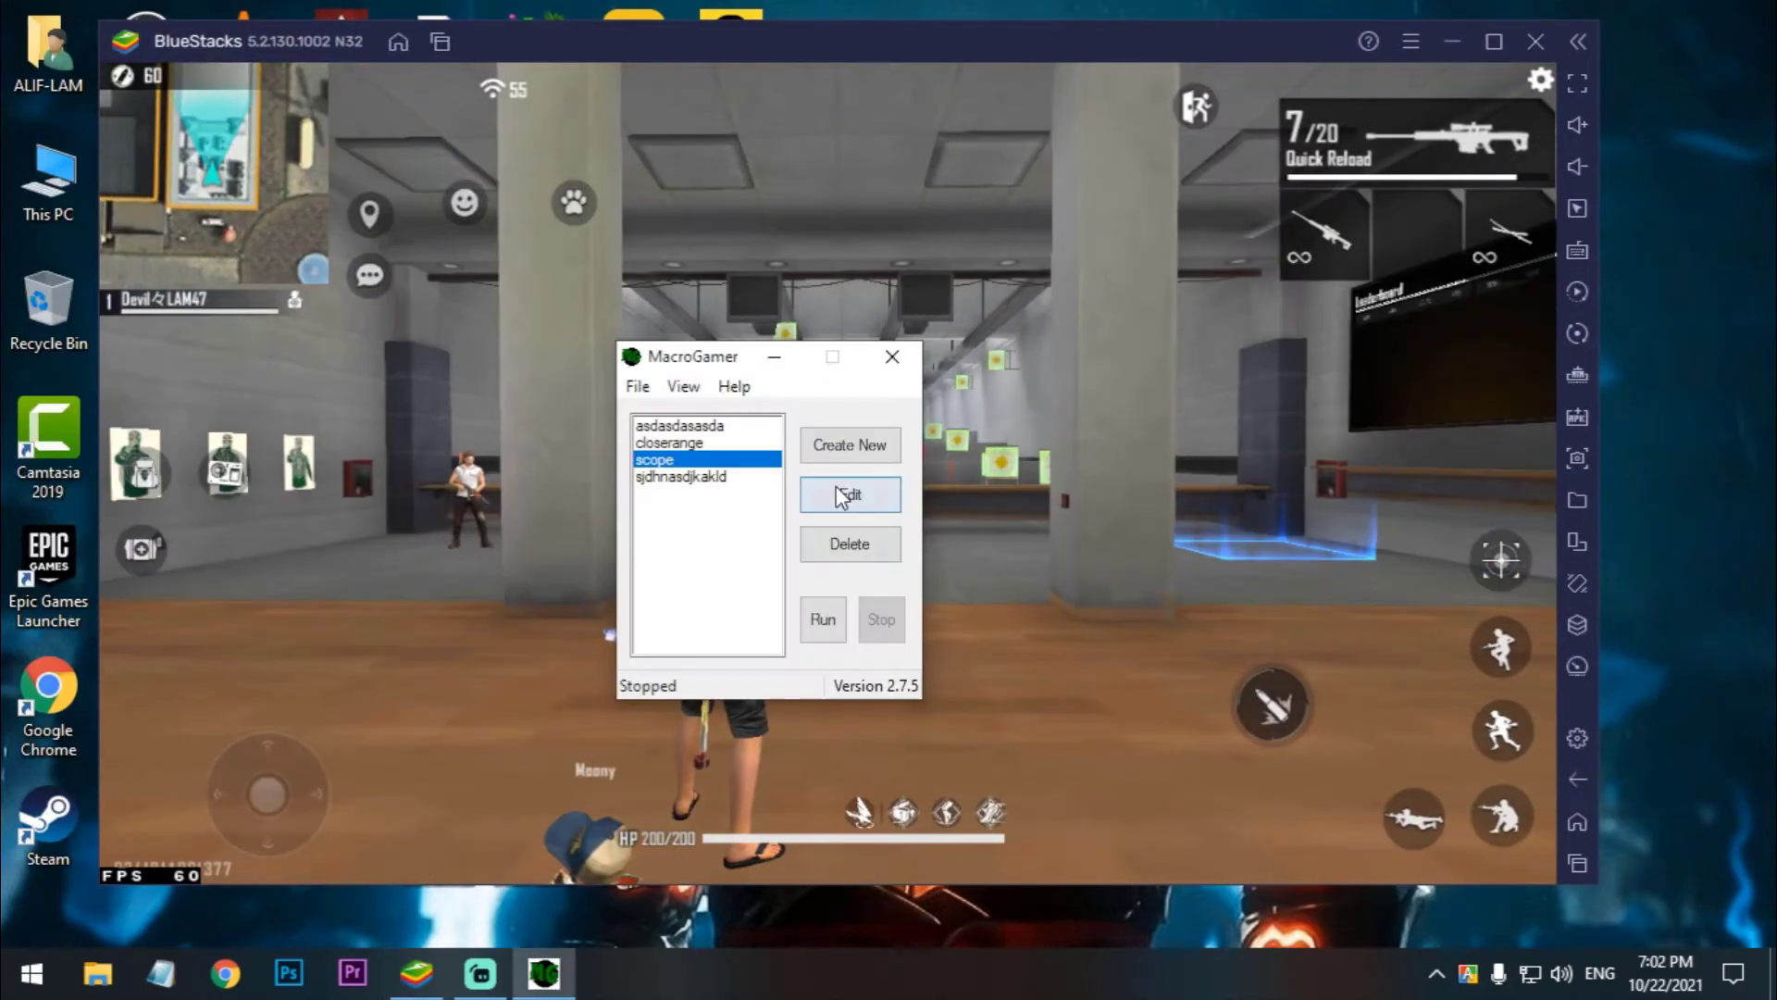
{"action": "left_click", "coordinate": [842, 497]}
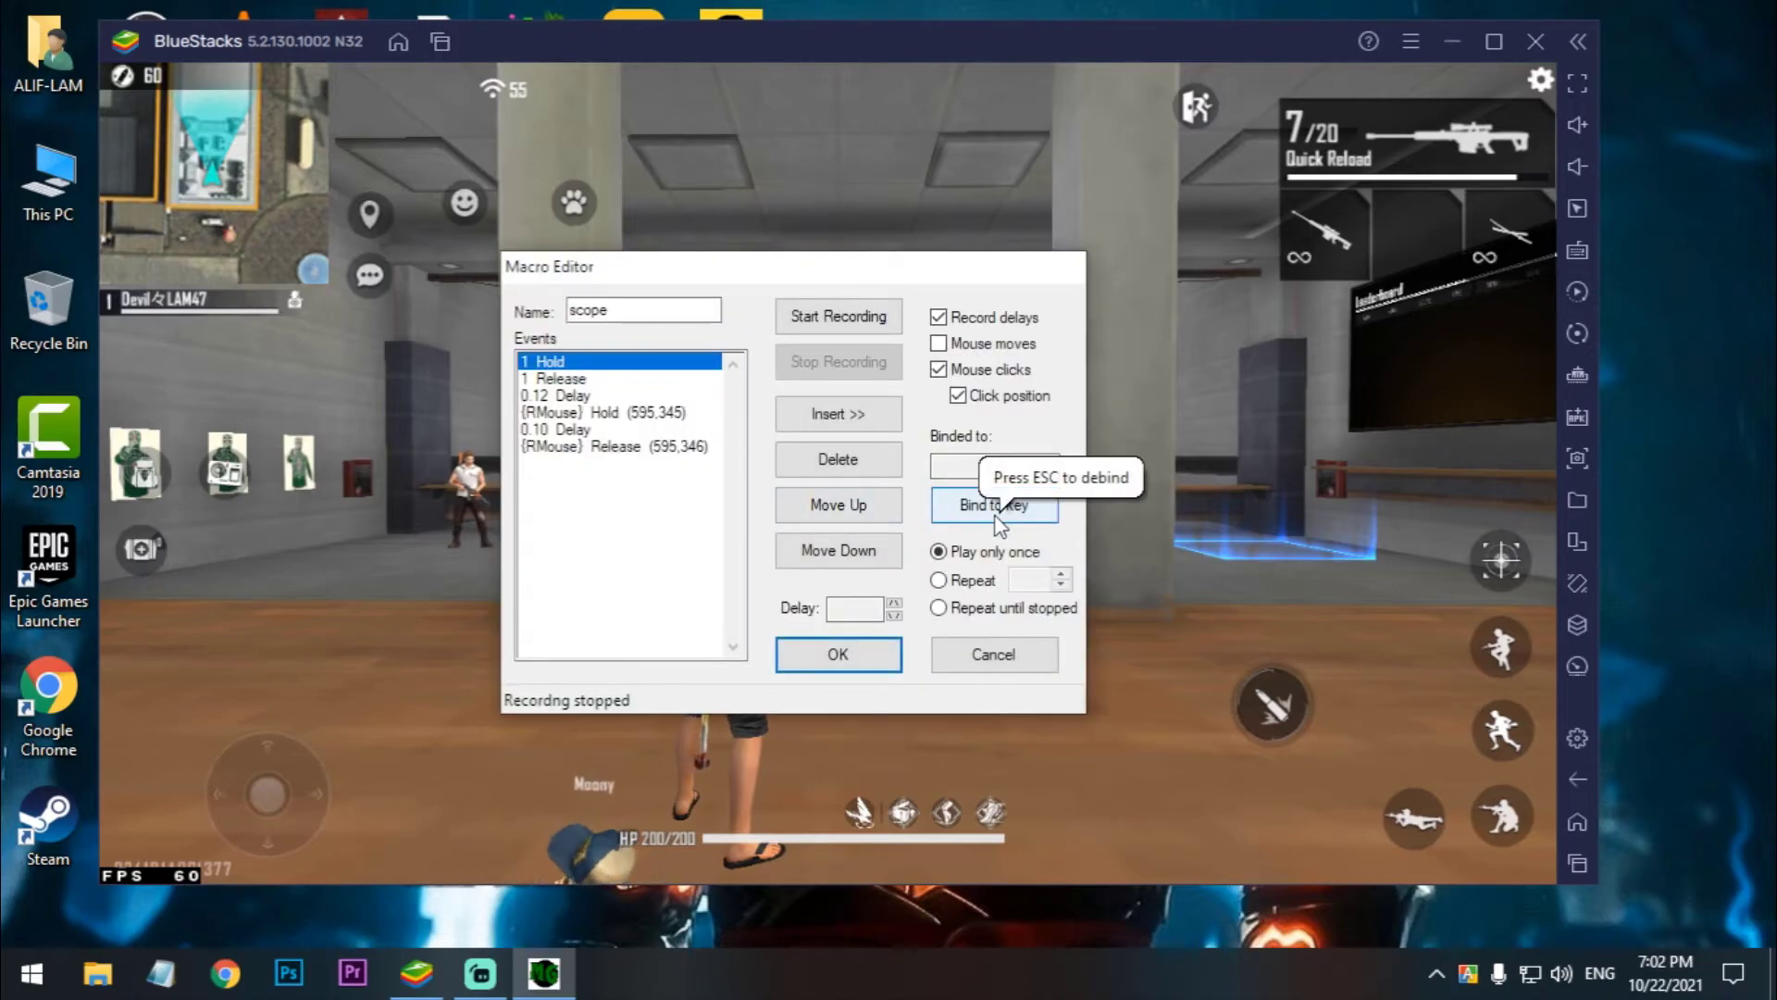
{"action": "left_click", "coordinate": [995, 659]}
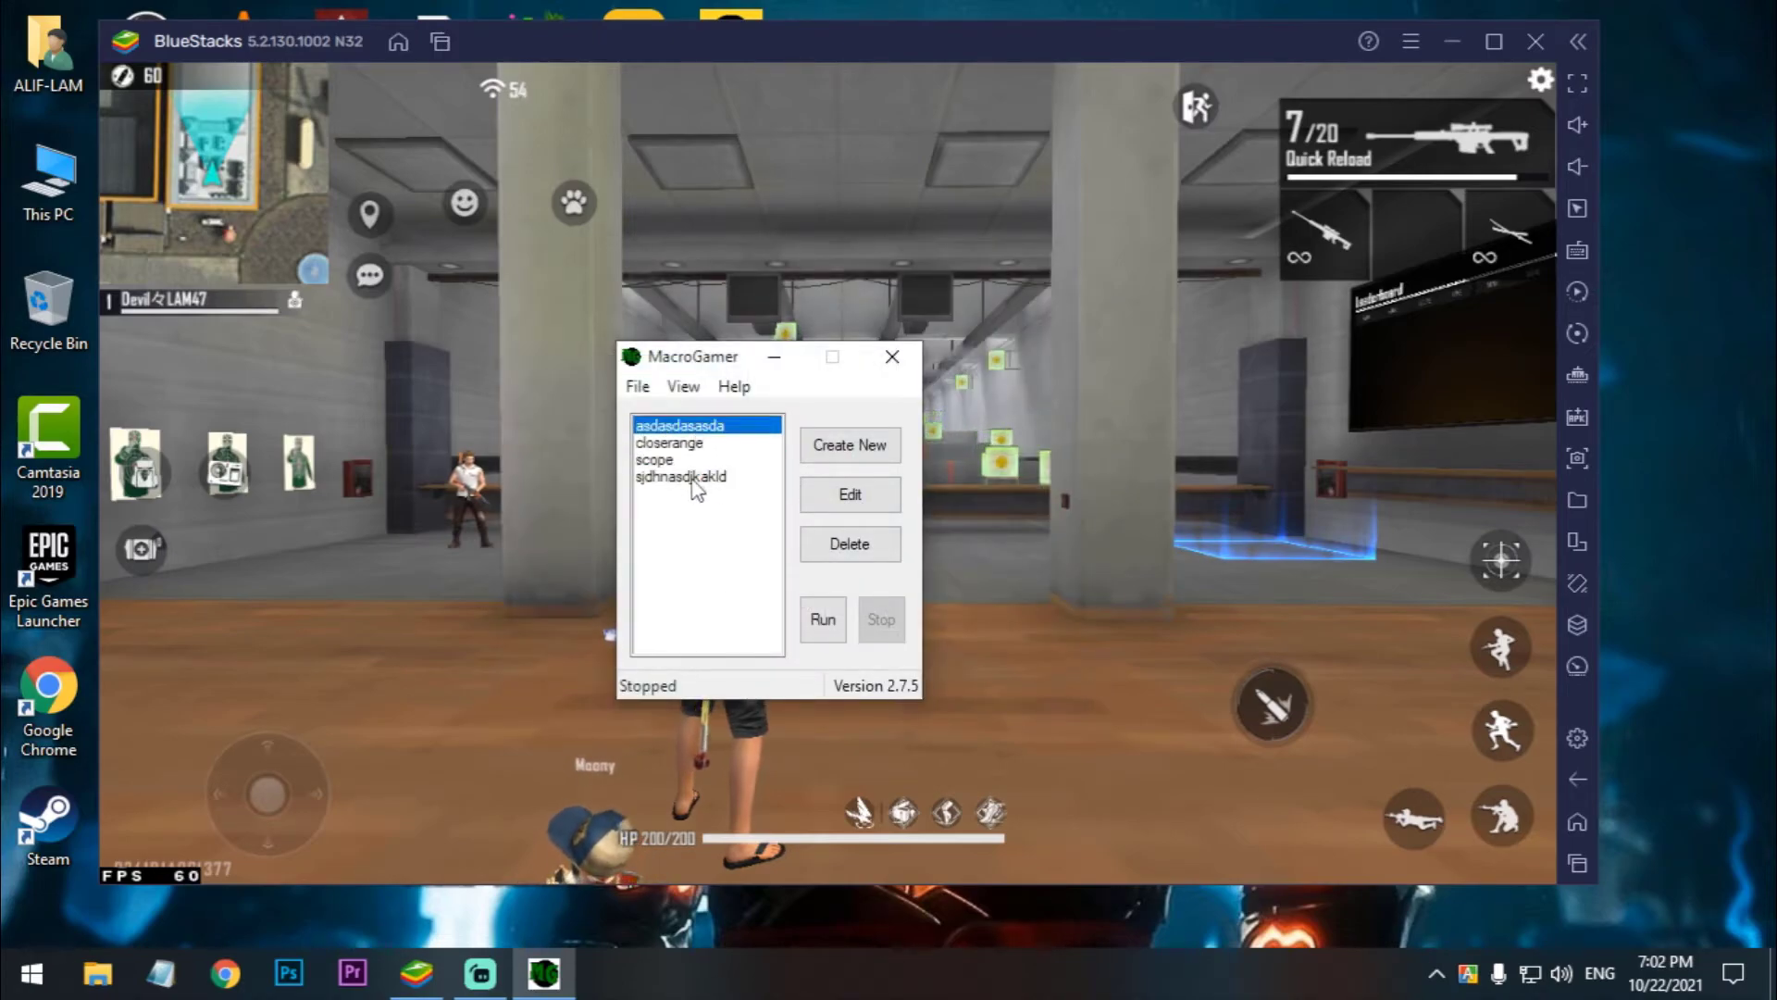
Bind the sjdhnasdjkakld macro to the P key, save it, and run the macros with the game in focus.
{"action": "left_click", "coordinate": [704, 476]}
{"action": "left_click", "coordinate": [849, 494]}
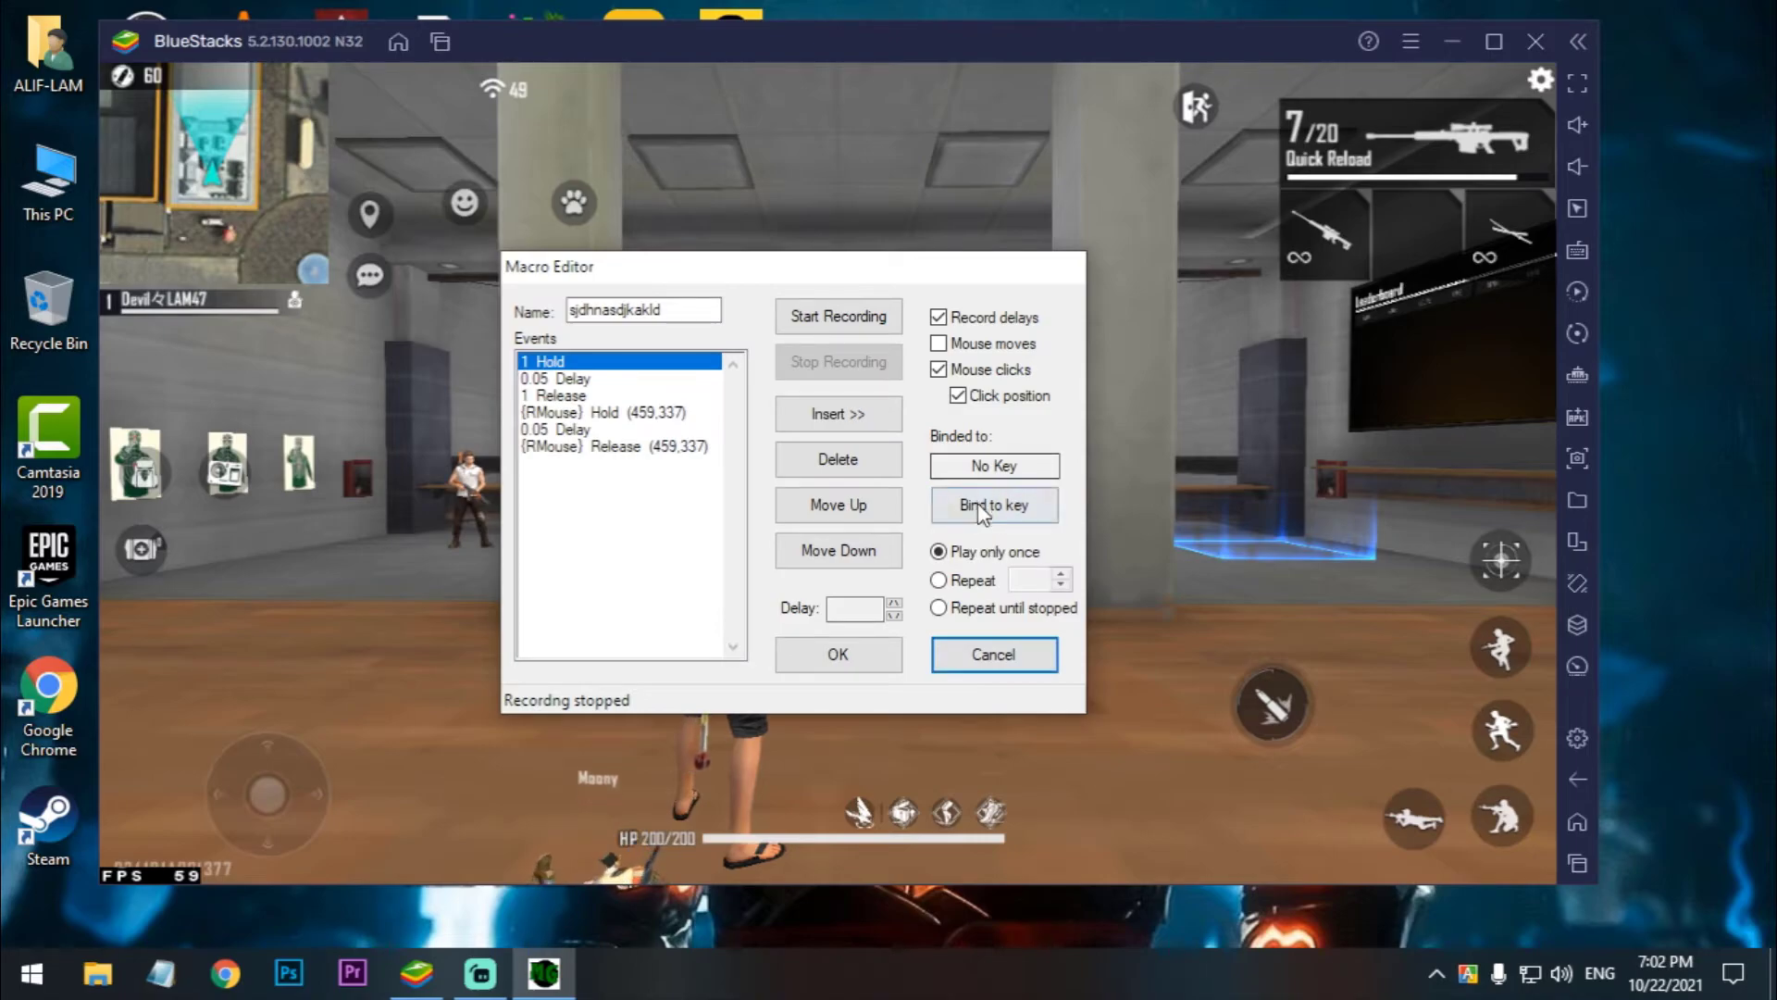
{"action": "left_click", "coordinate": [978, 504]}
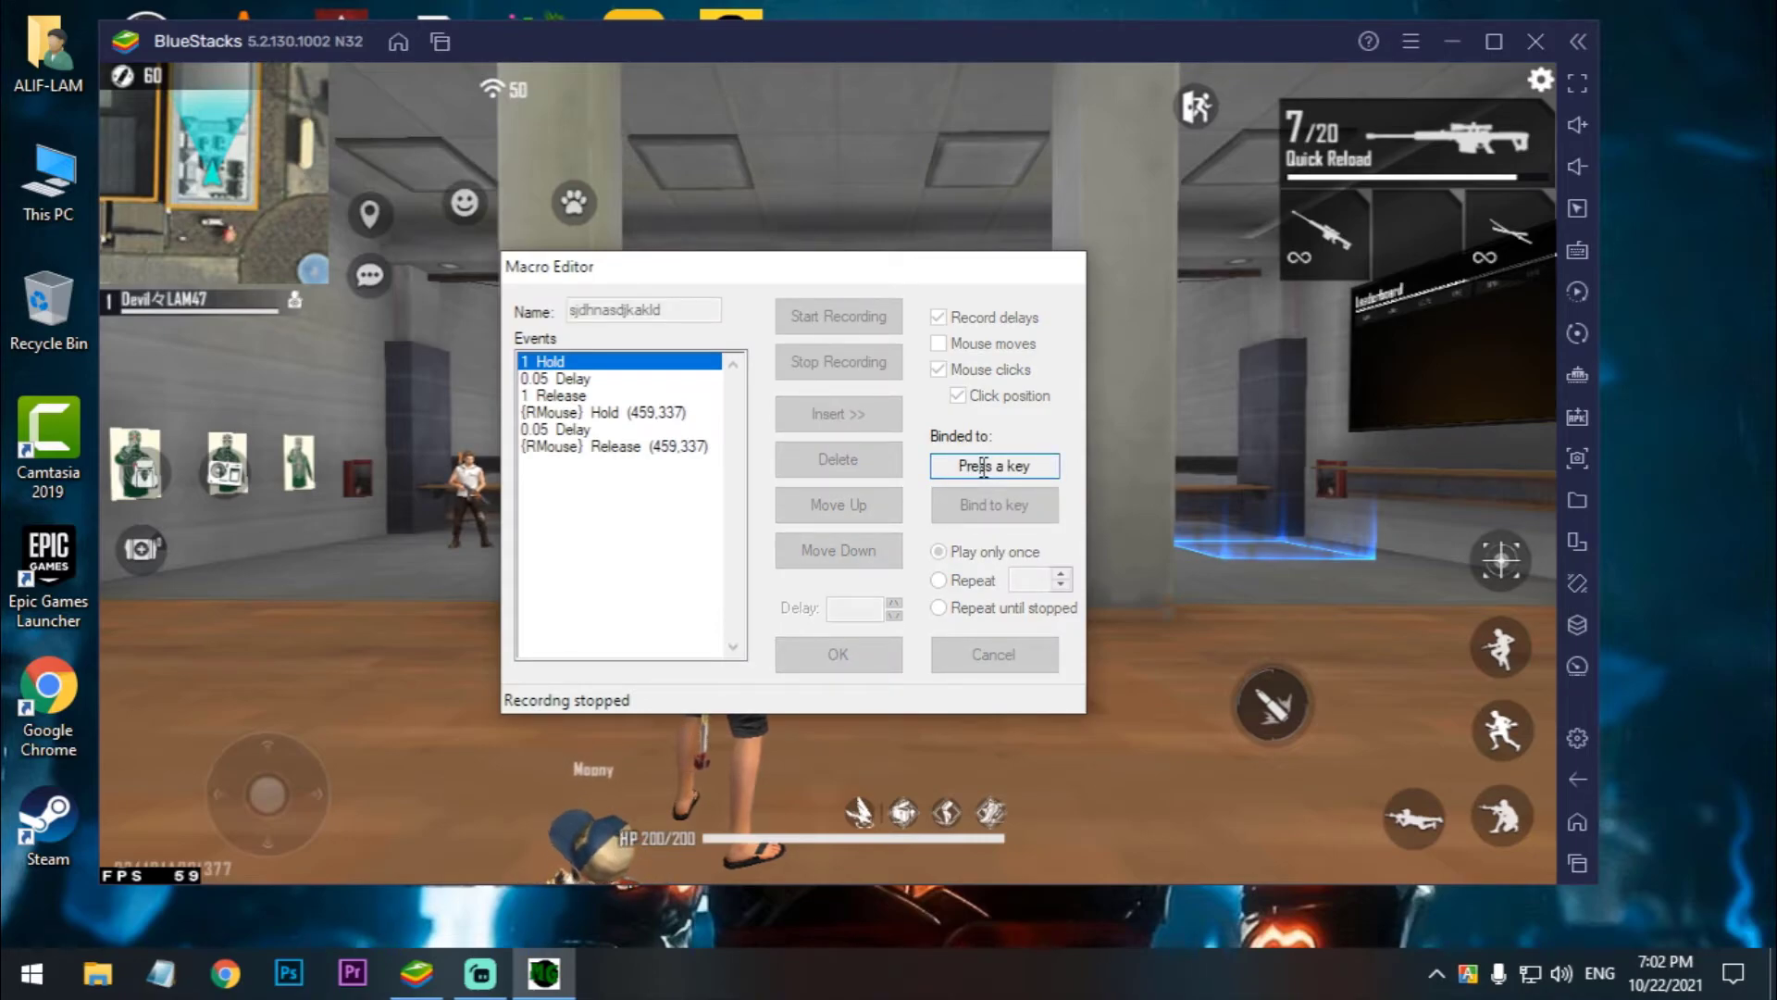
{"action": "key", "text": "r"}
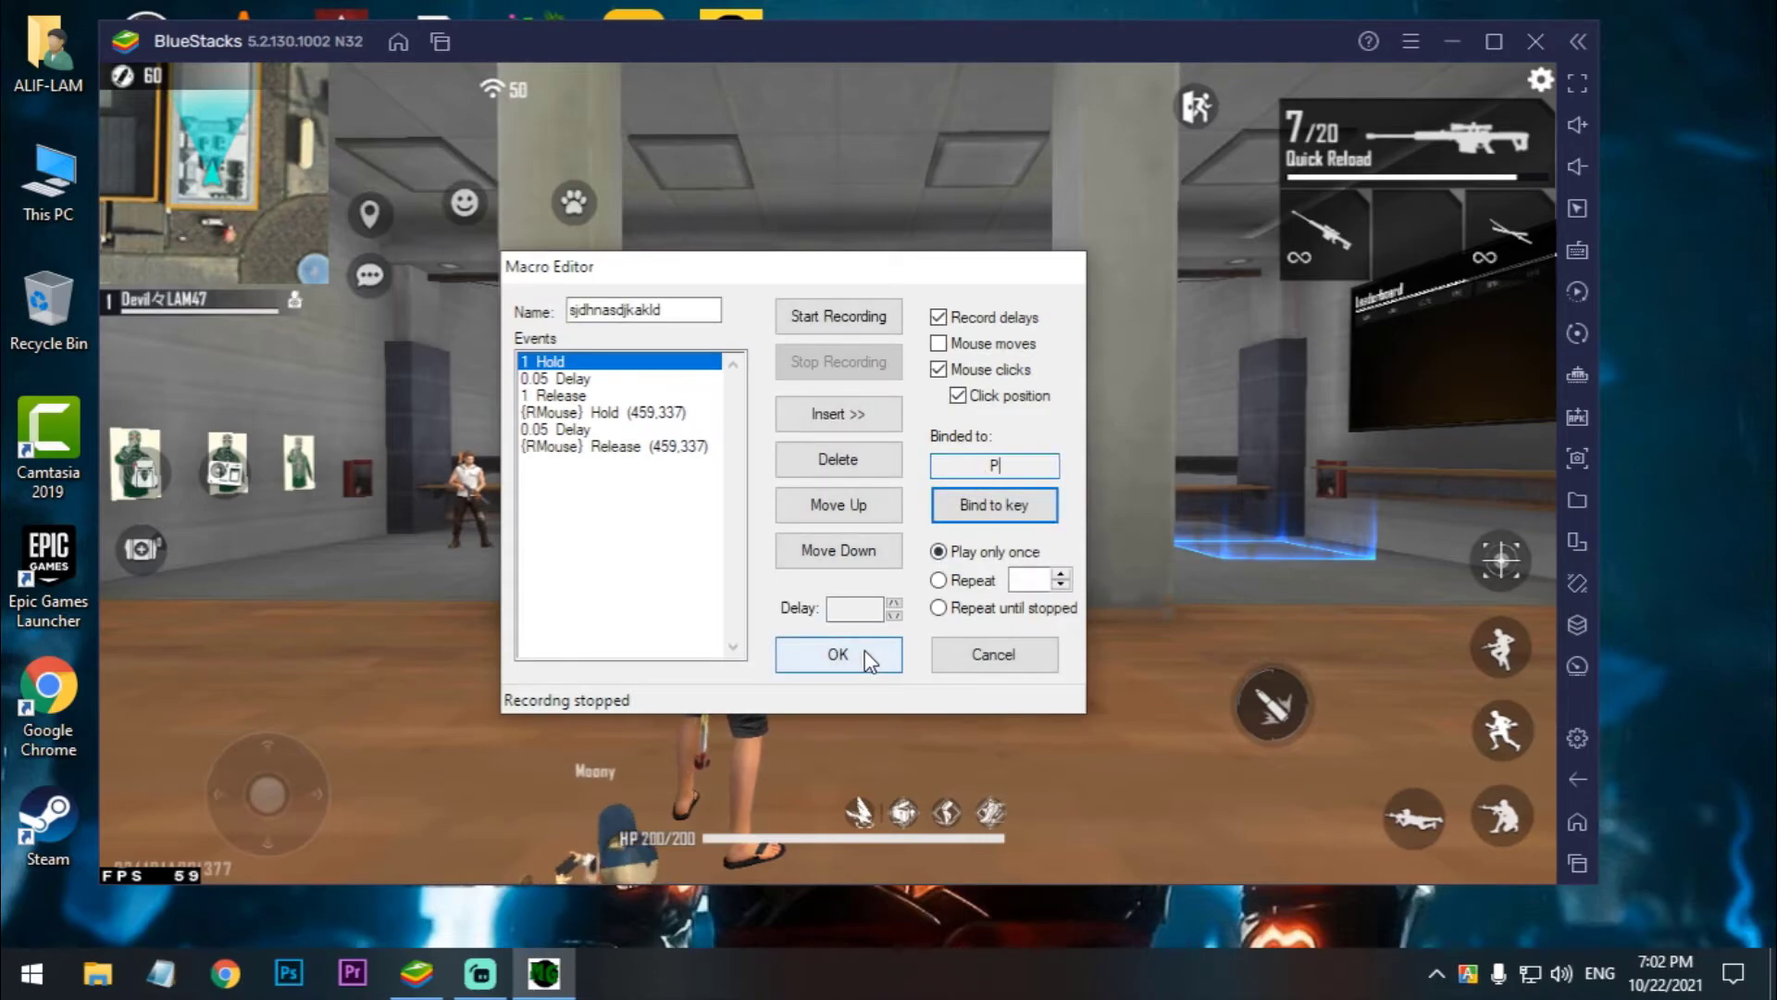
{"action": "left_click", "coordinate": [865, 657]}
{"action": "left_click", "coordinate": [803, 622]}
{"action": "left_click", "coordinate": [970, 436]}
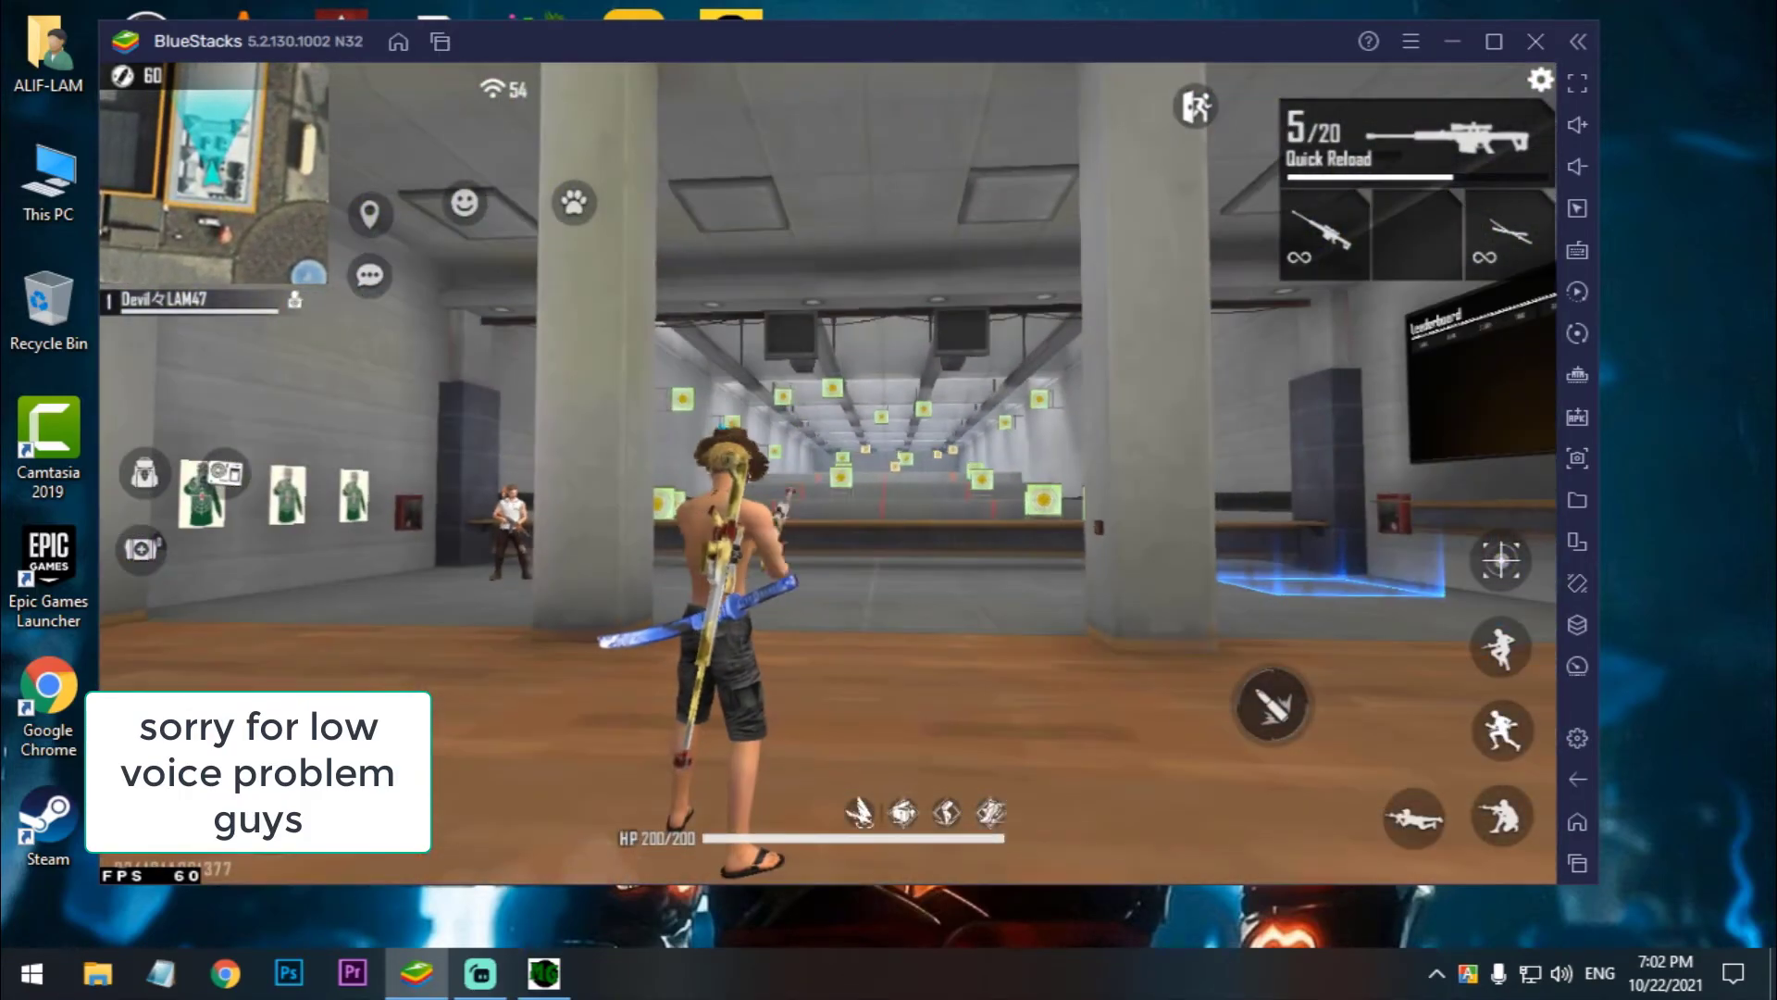
Run the character sideways, forwards and backwards around the shooting range with the macros running.
{"action": "key", "text": "a"}
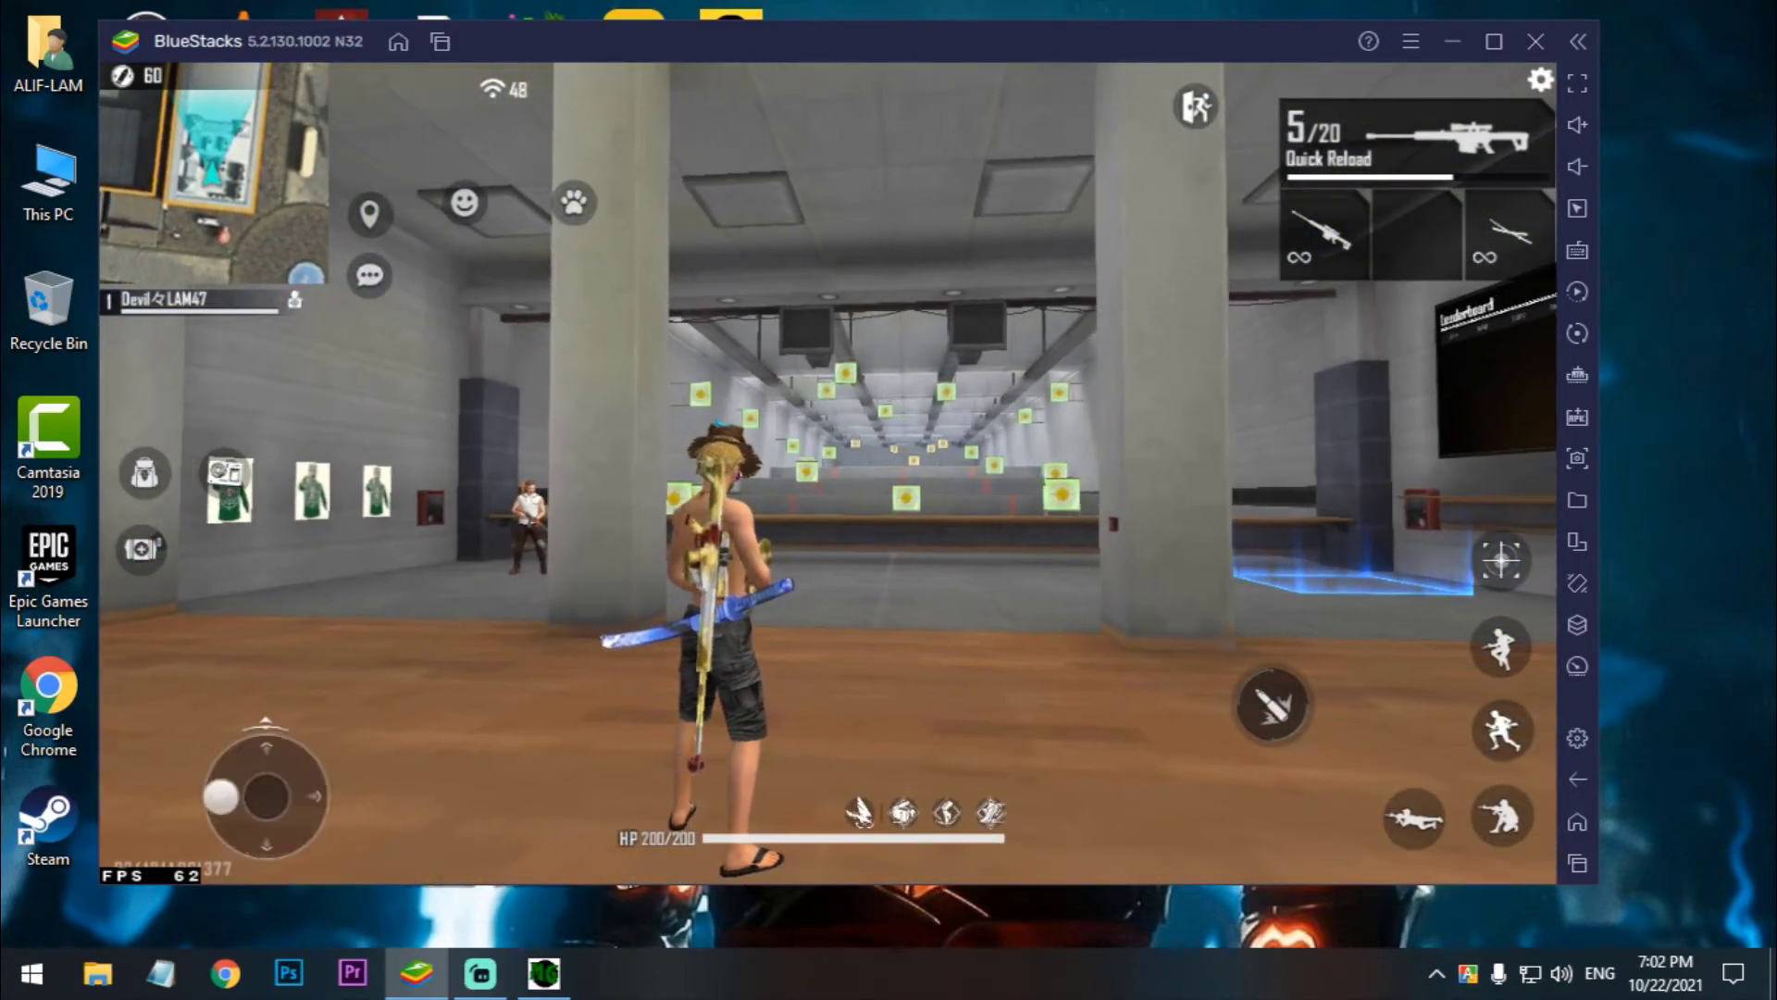
{"action": "key", "text": "d"}
{"action": "key", "text": "a"}
{"action": "key", "text": "d"}
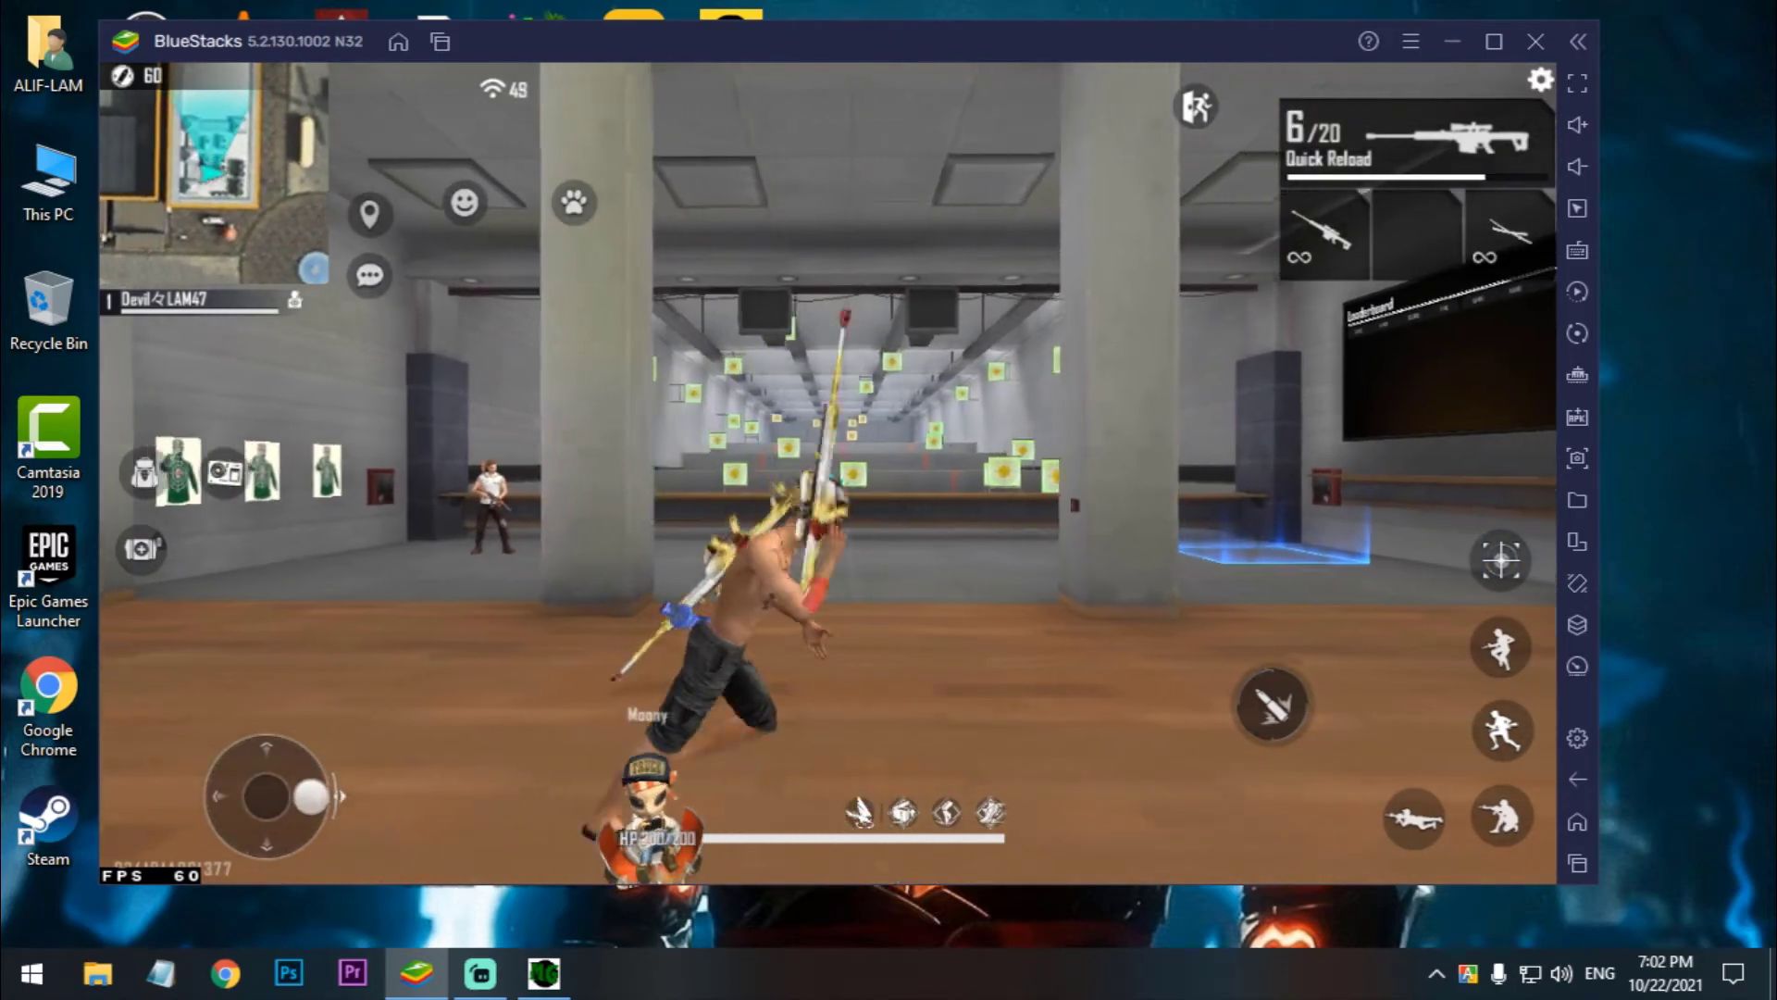
{"action": "key", "text": "a"}
{"action": "key", "text": "w"}
{"action": "key", "text": "s"}
{"action": "key", "text": "w"}
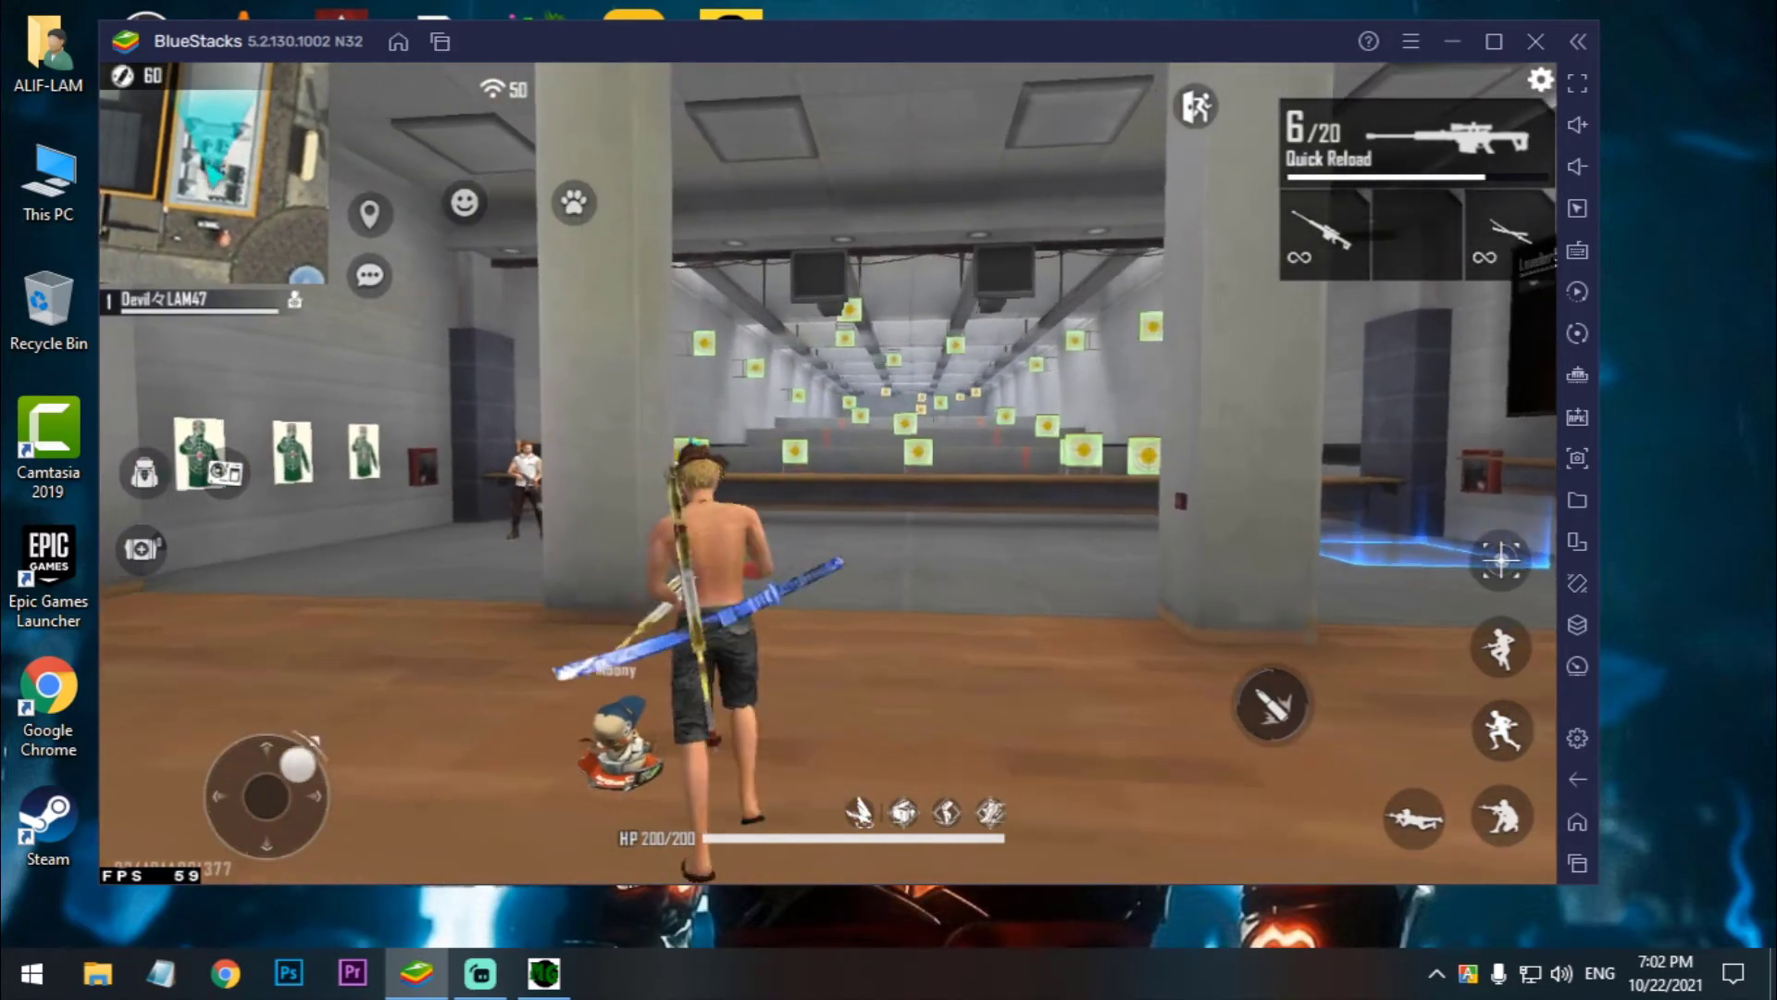
{"action": "key", "text": "d"}
{"action": "key", "text": "w"}
{"action": "key", "text": "a"}
{"action": "key", "text": "s"}
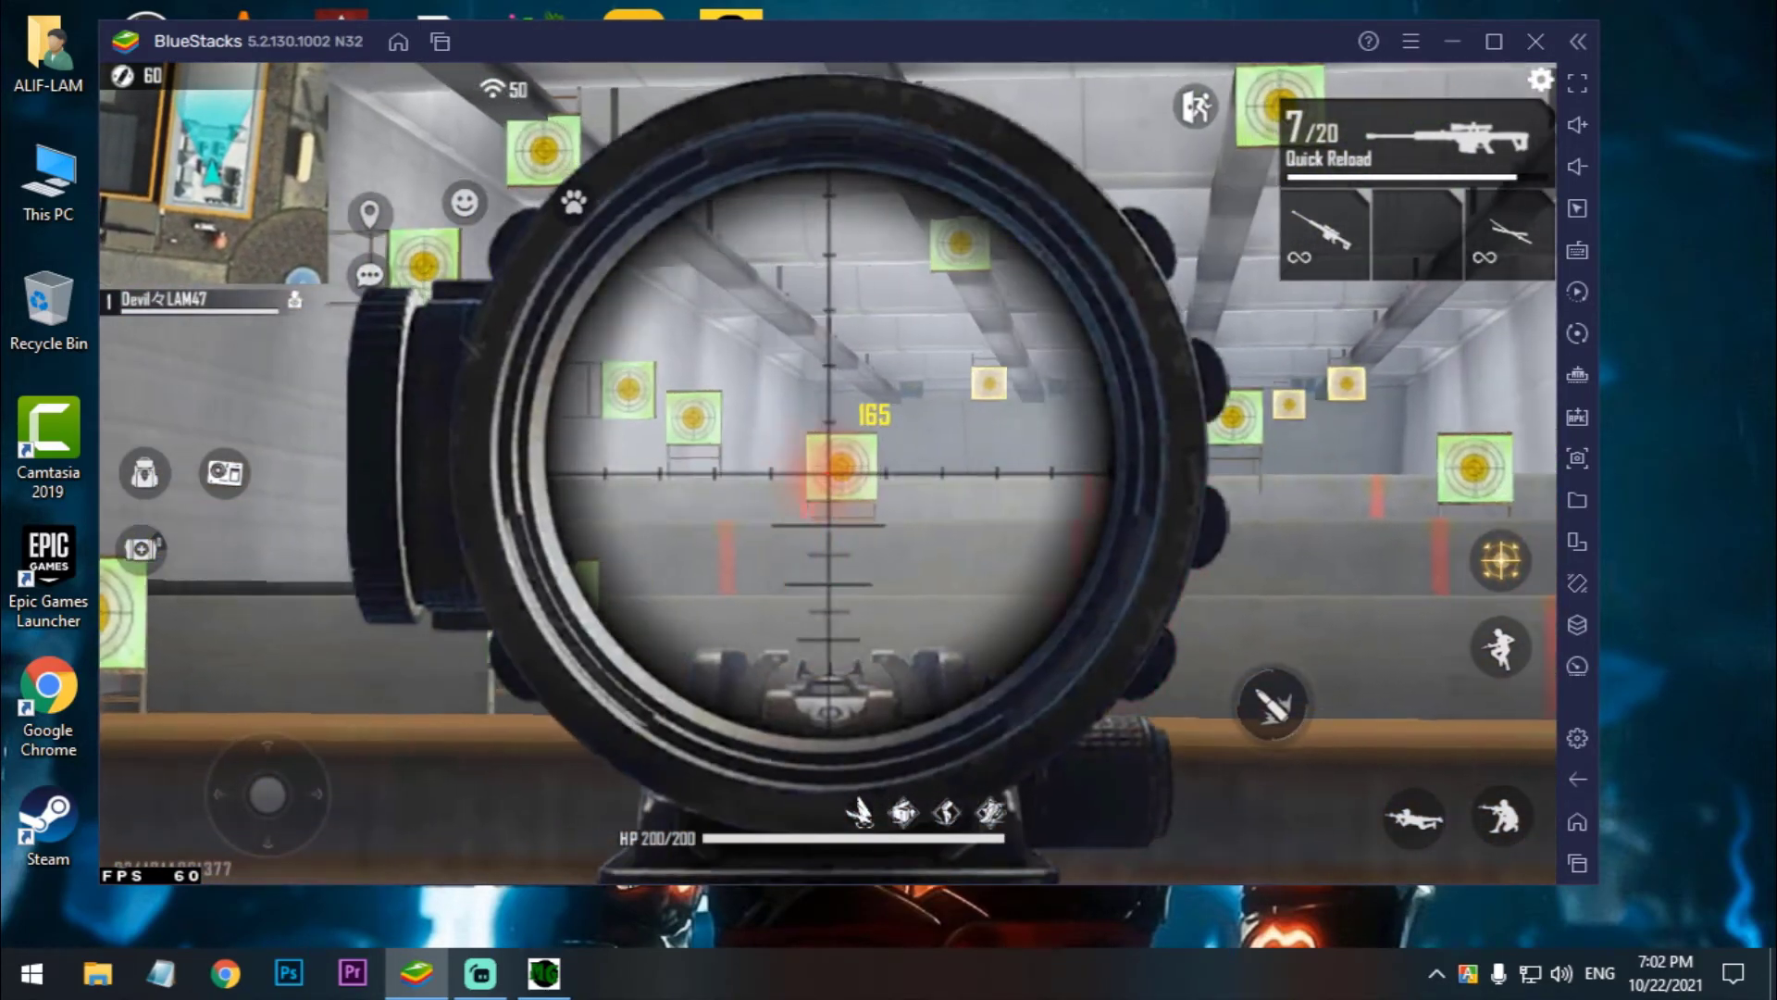
Fire a series of scoped sniper shots at the range targets, and leave the scope view.
{"action": "left_click", "coordinate": [829, 473]}
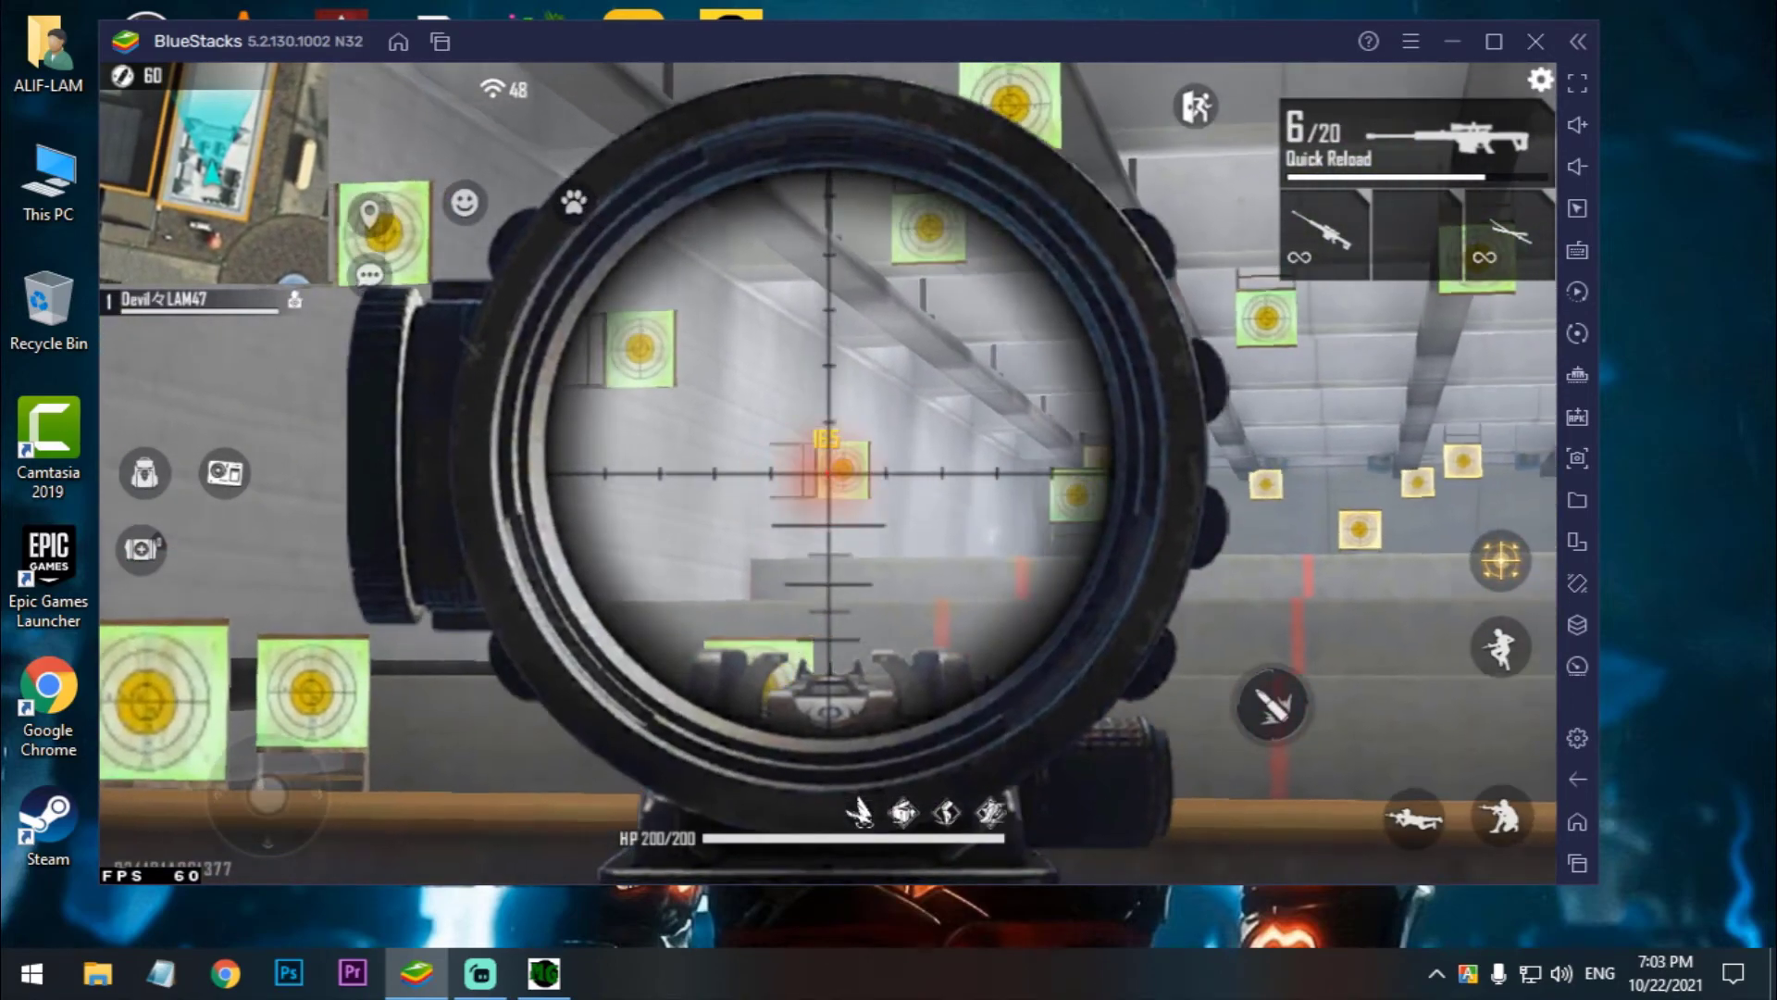
{"action": "left_click", "coordinate": [828, 473]}
{"action": "left_click", "coordinate": [829, 473]}
{"action": "left_click", "coordinate": [828, 473]}
{"action": "left_click", "coordinate": [828, 473]}
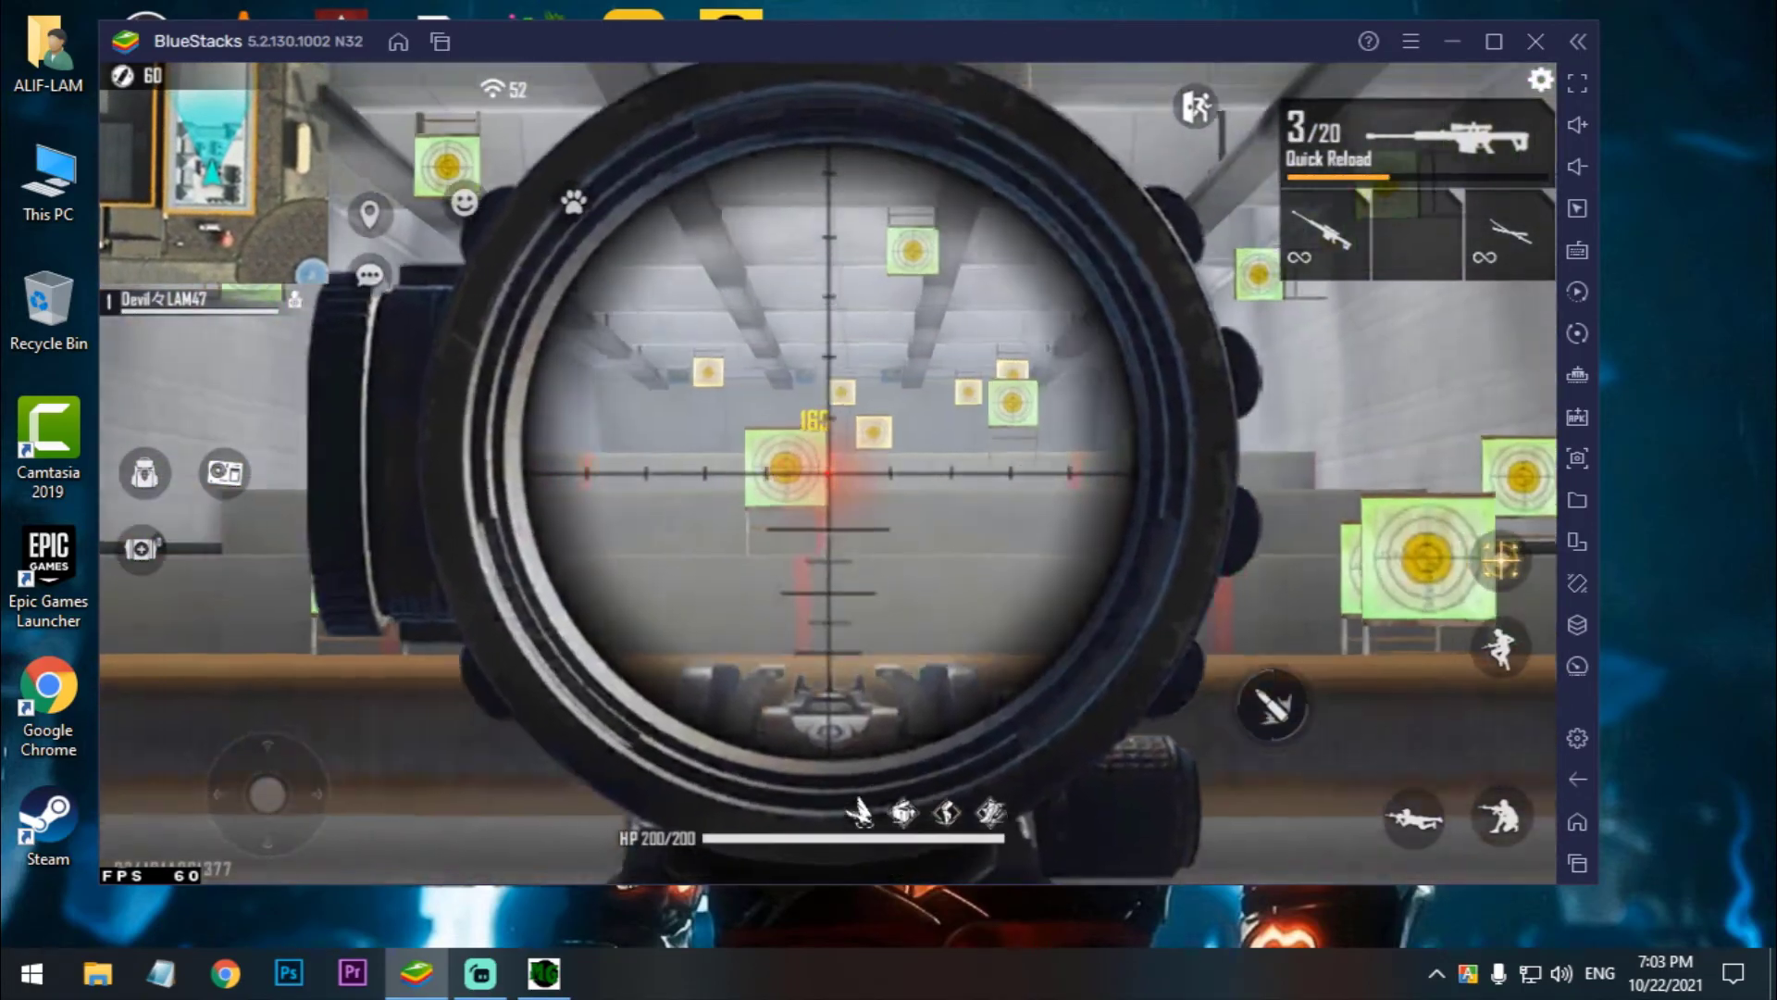
{"action": "right_click", "coordinate": [829, 473]}
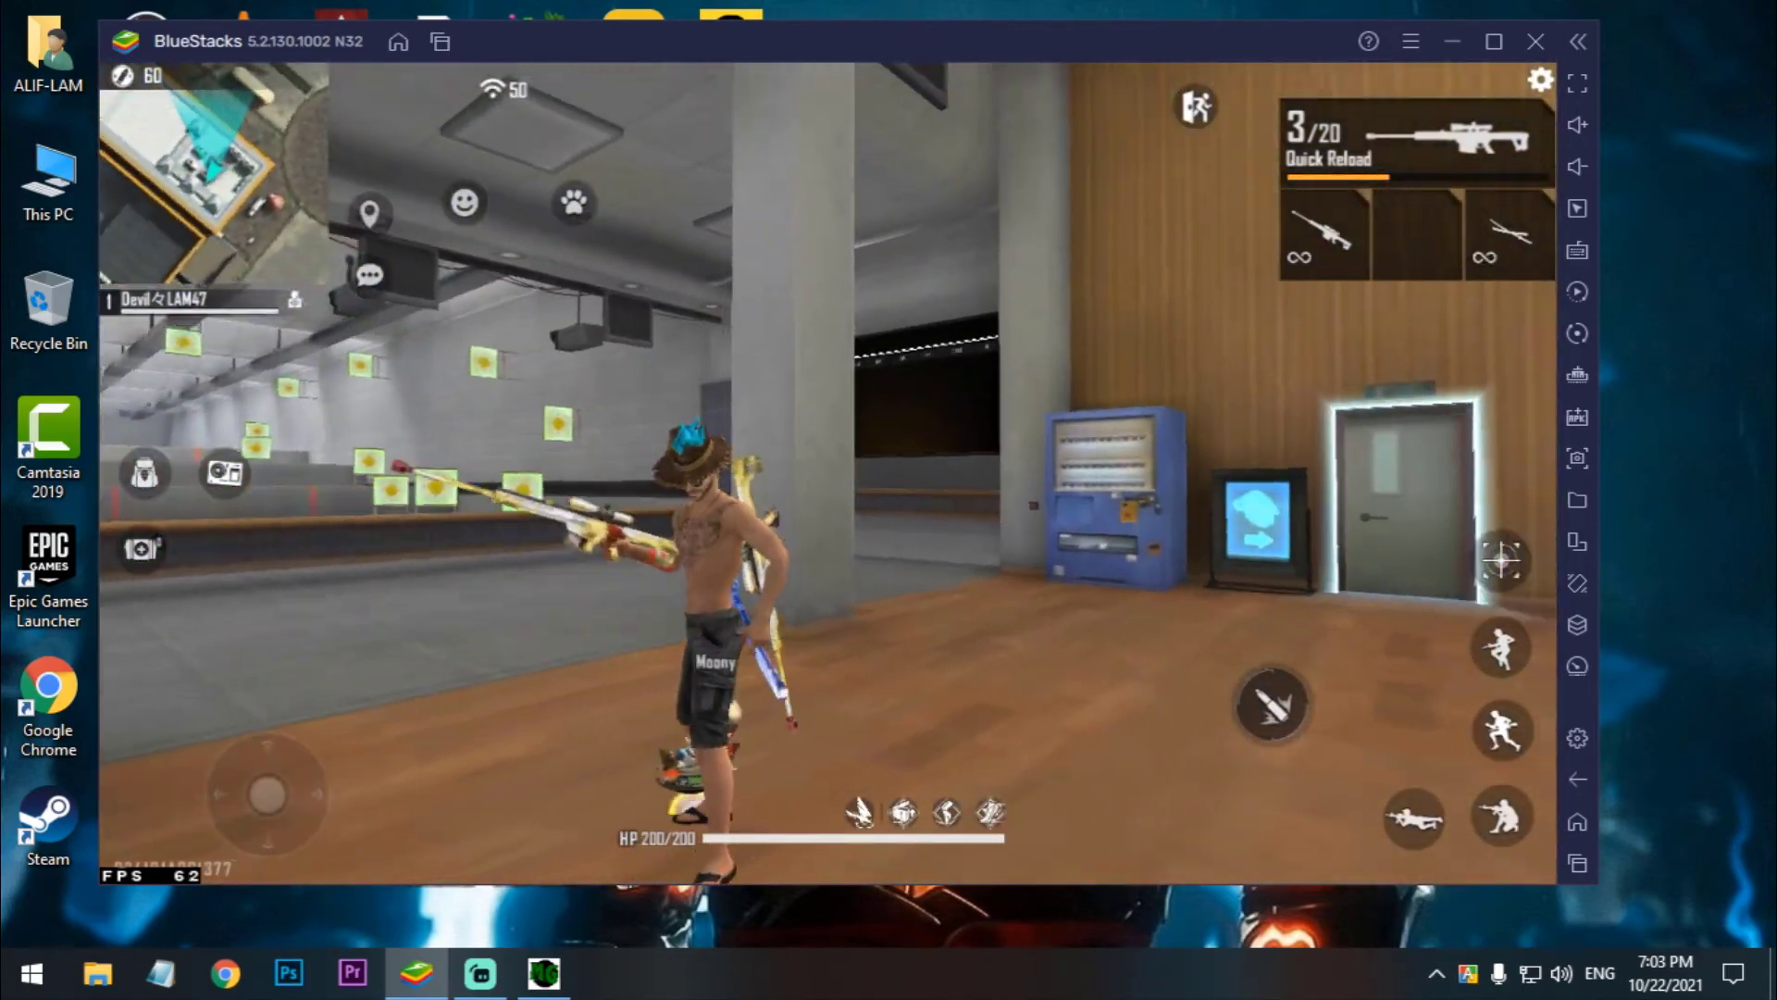
Turn the character away from the targets and run towards the wood-panelled wall with the bookshelves.
{"action": "key", "text": "w"}
{"action": "key", "text": "d"}
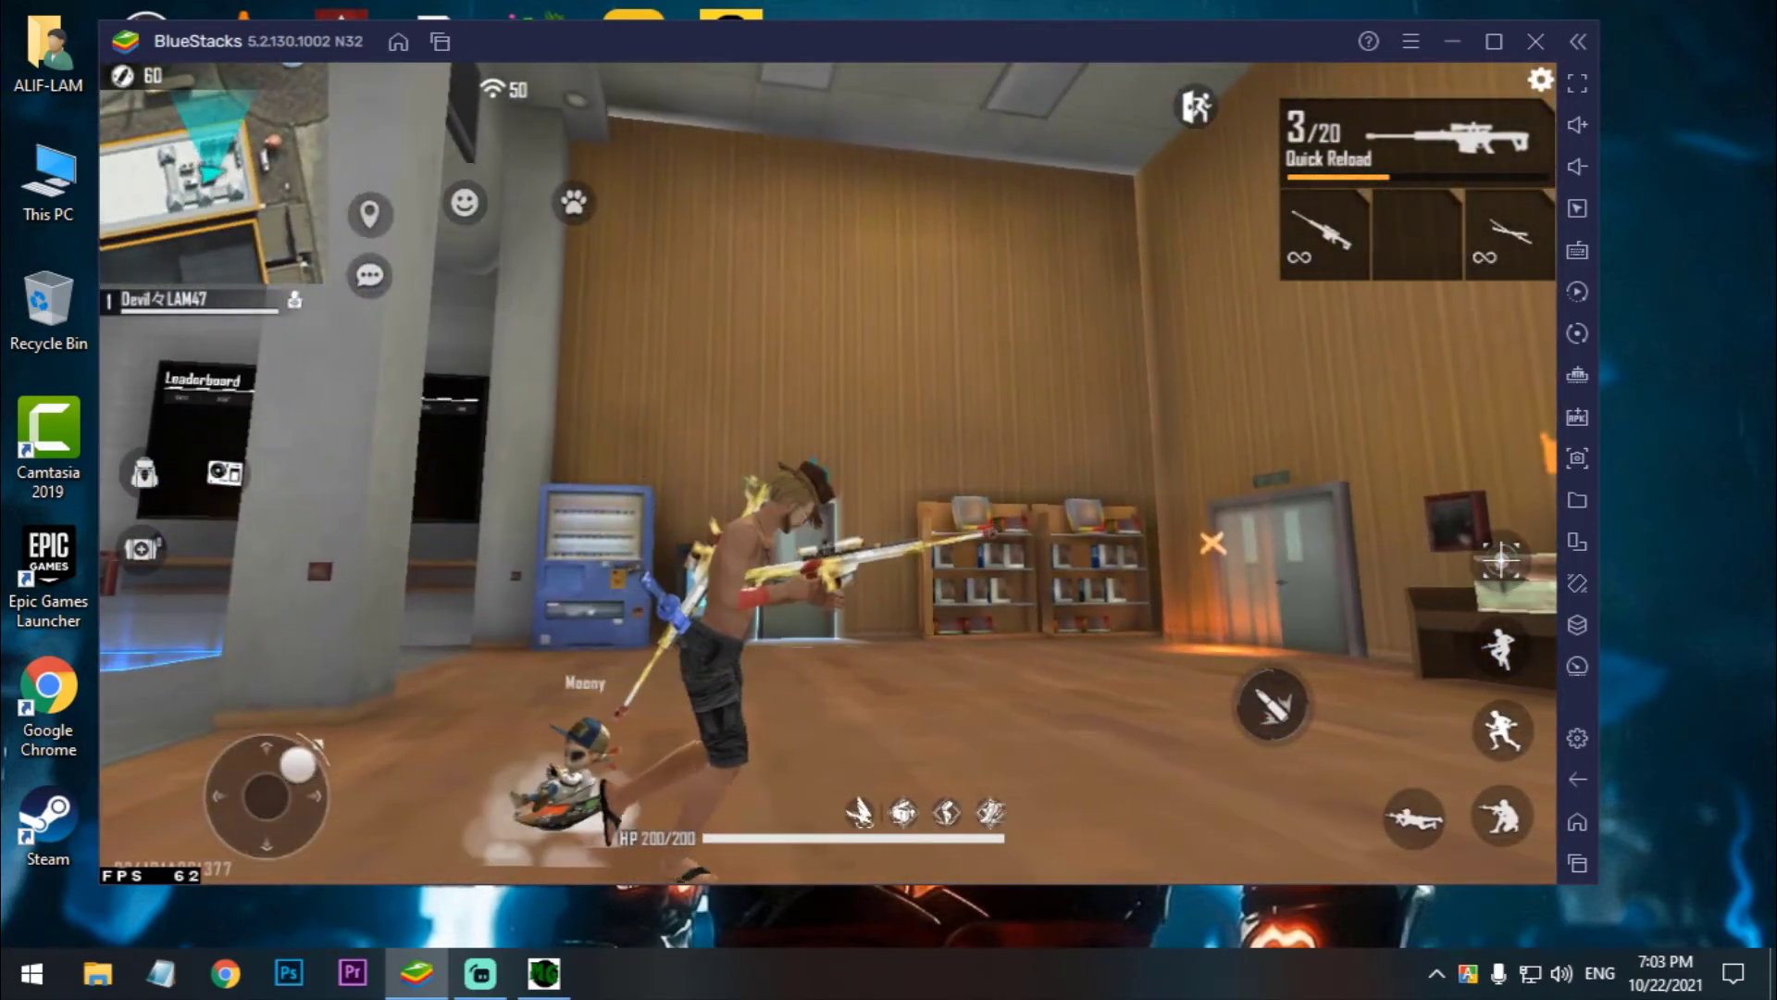
{"action": "key", "text": "s"}
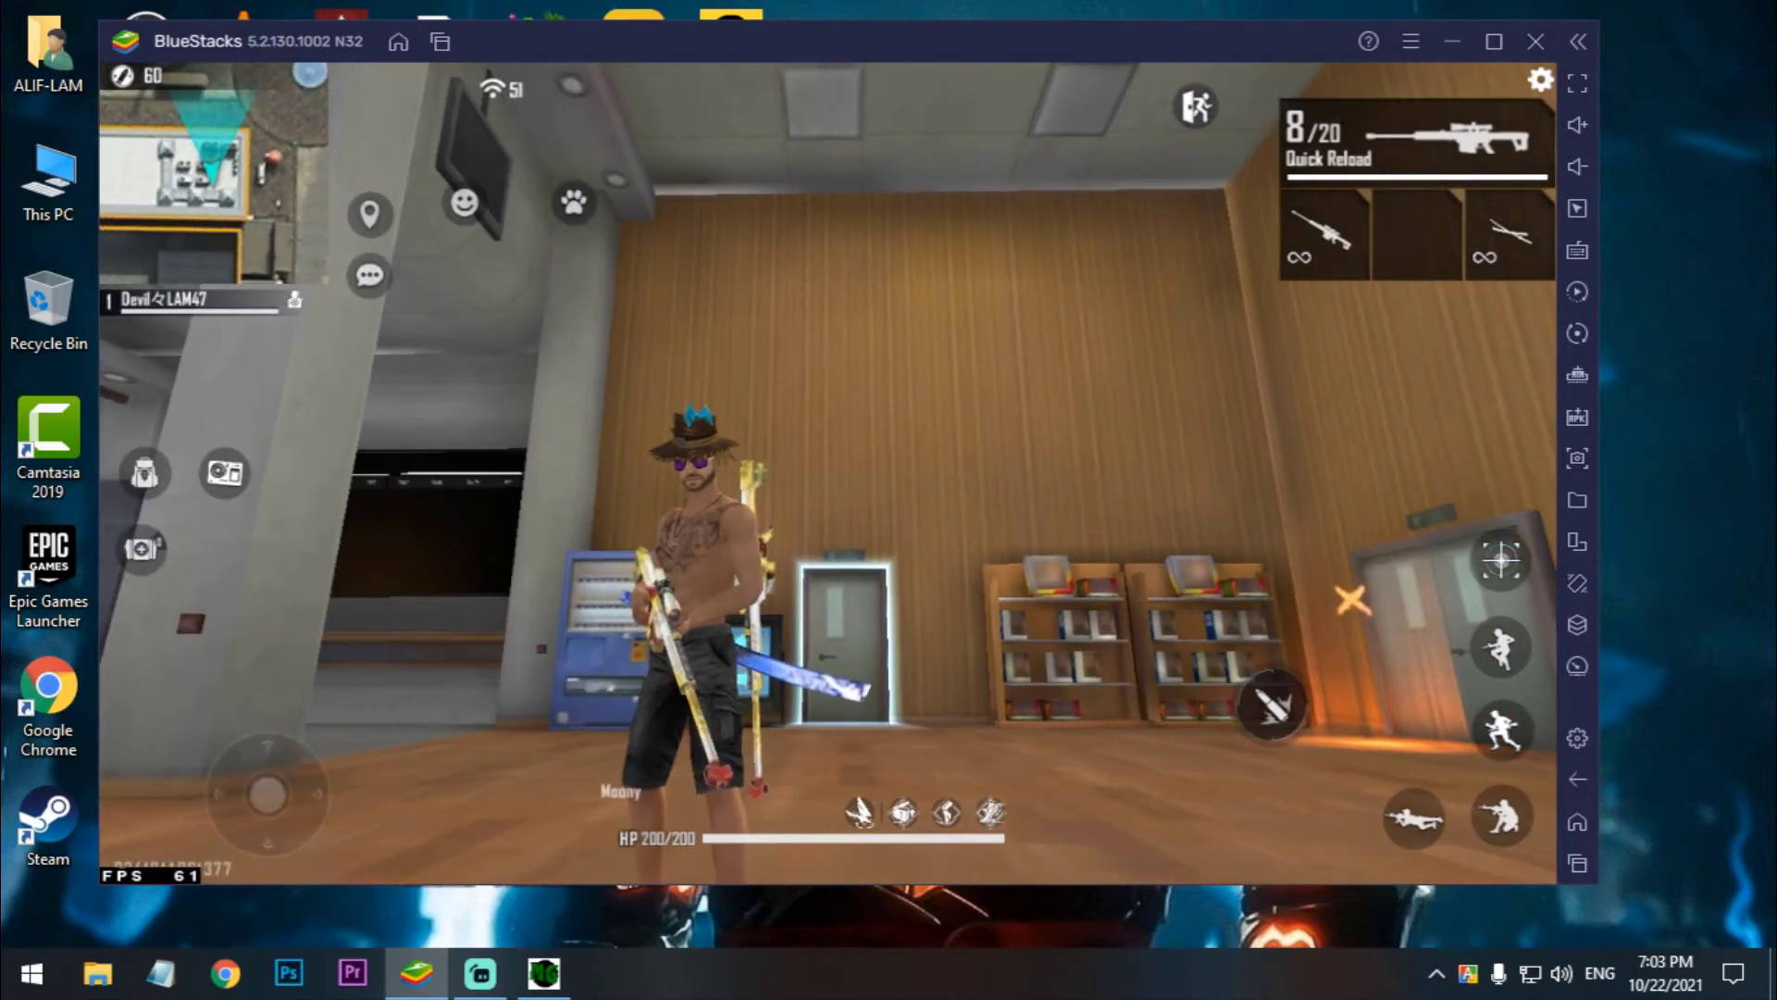